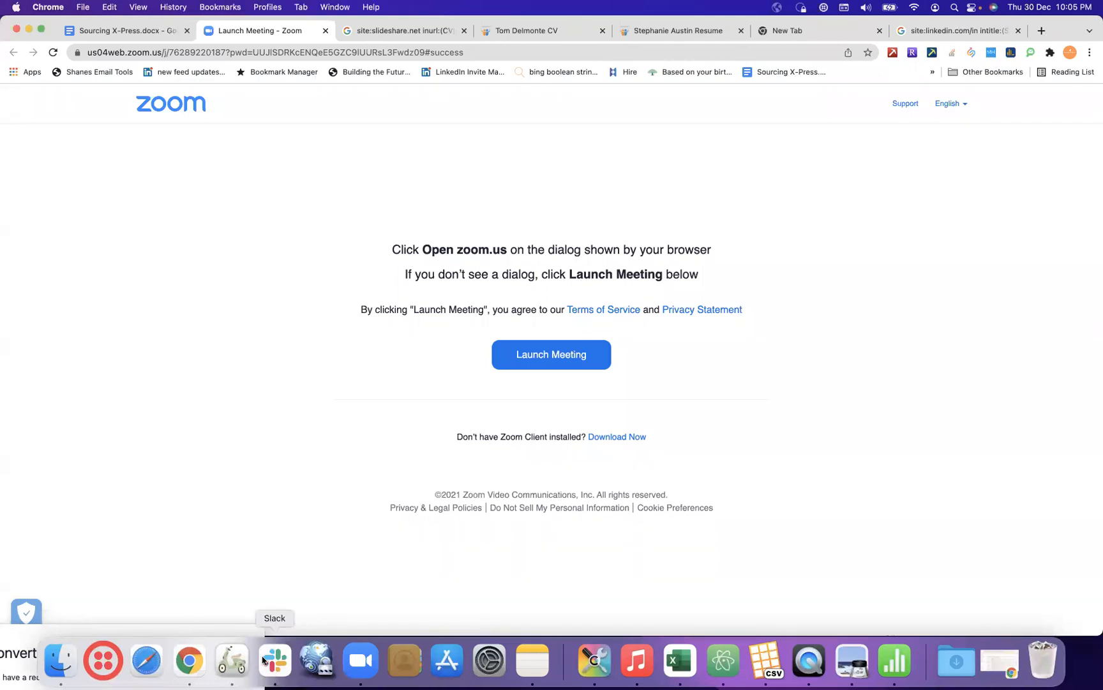
Review the SlideShare CV, resume and profile search query and its results.
click(383, 30)
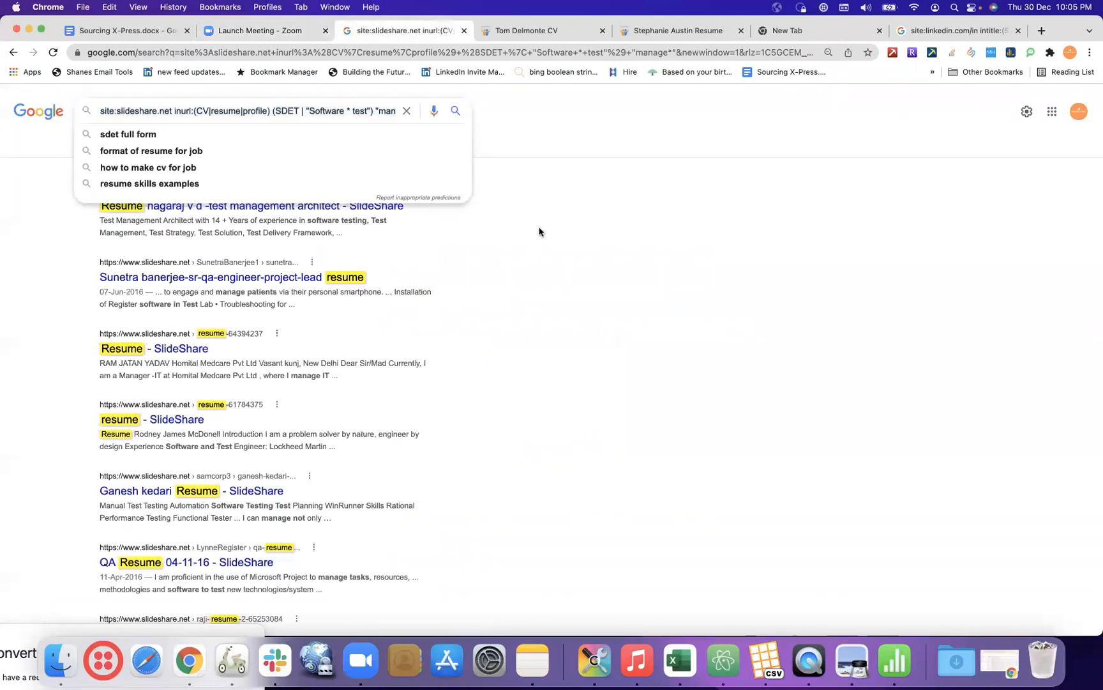
click(328, 111)
click(612, 195)
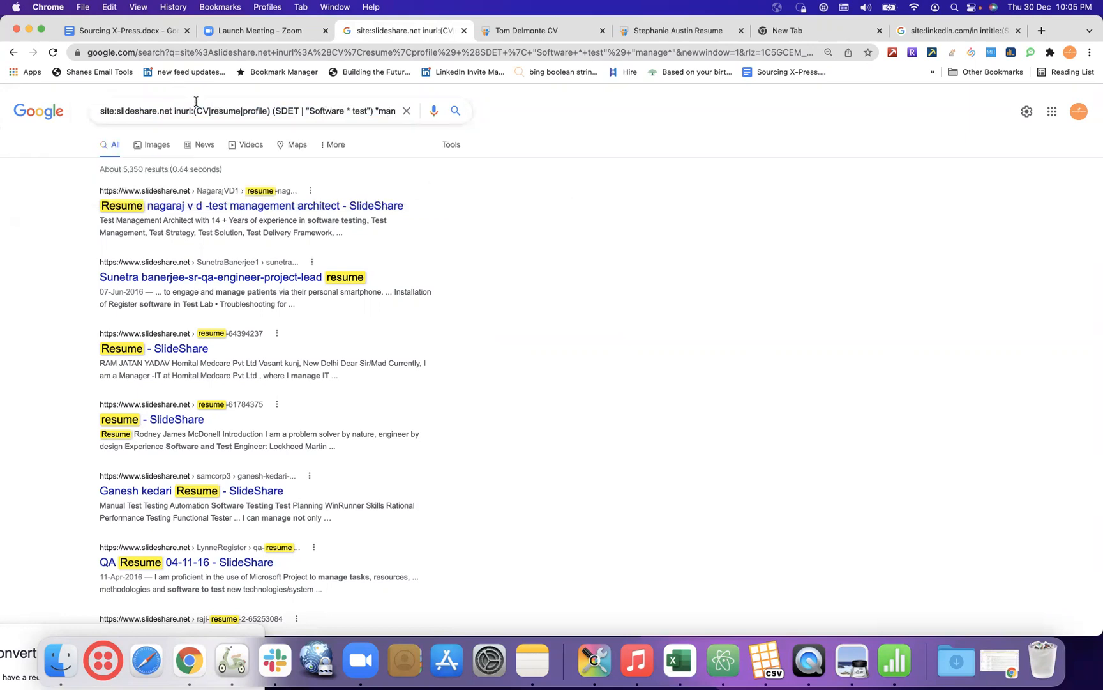
Enclose Test auto* in quotation marks in the LinkedIn X-ray query and rerun the search.
click(919, 30)
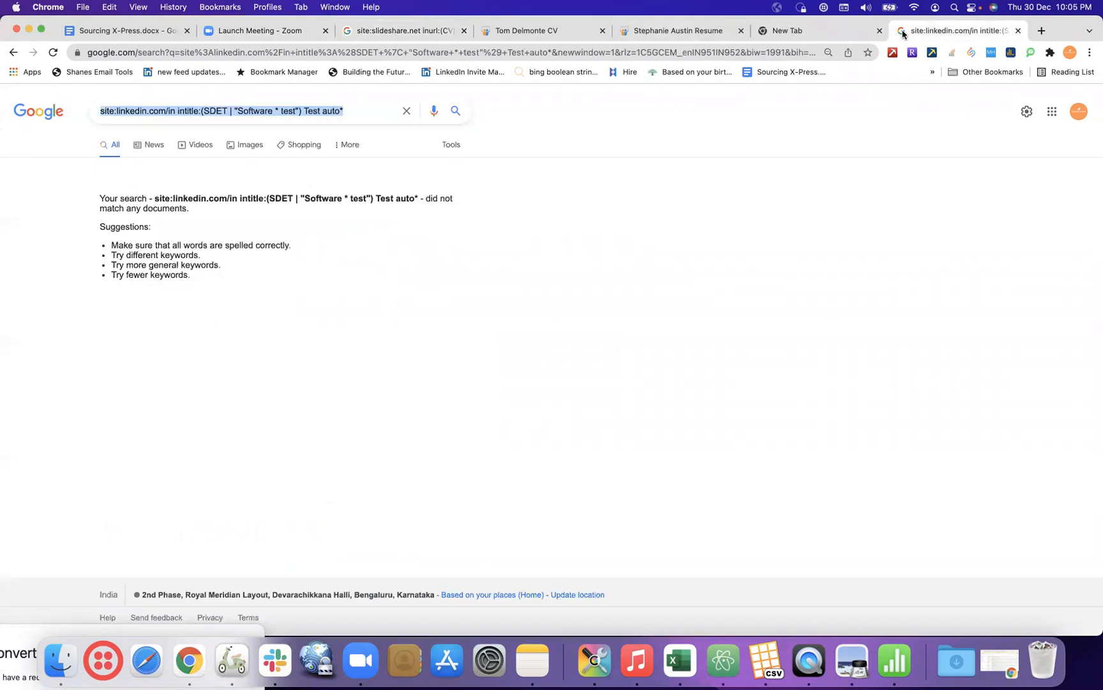
click(369, 114)
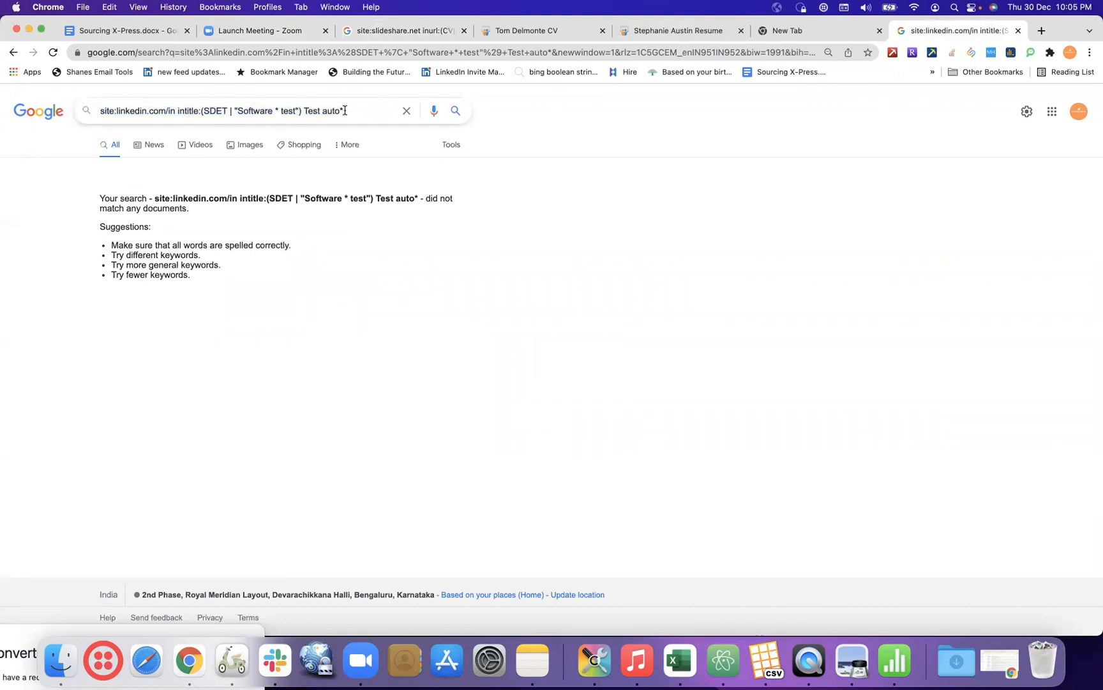
click(304, 110)
text(")
click(358, 109)
text(")
key(Return)
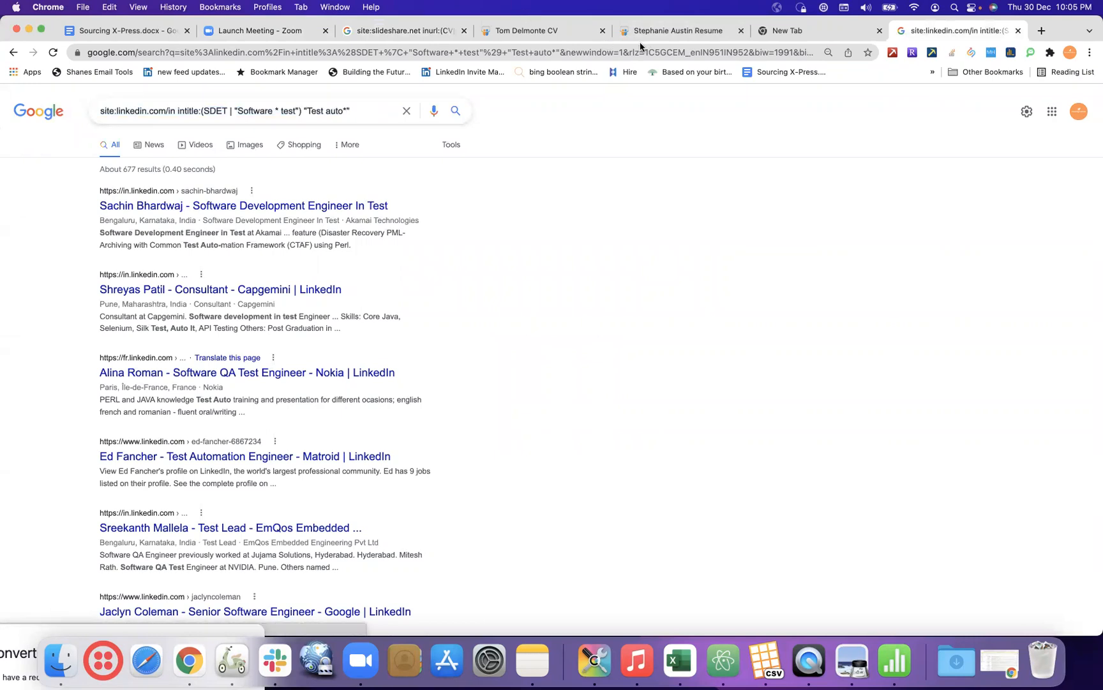
Remove the quotation marks around Test auto* in the LinkedIn query and search again.
click(366, 112)
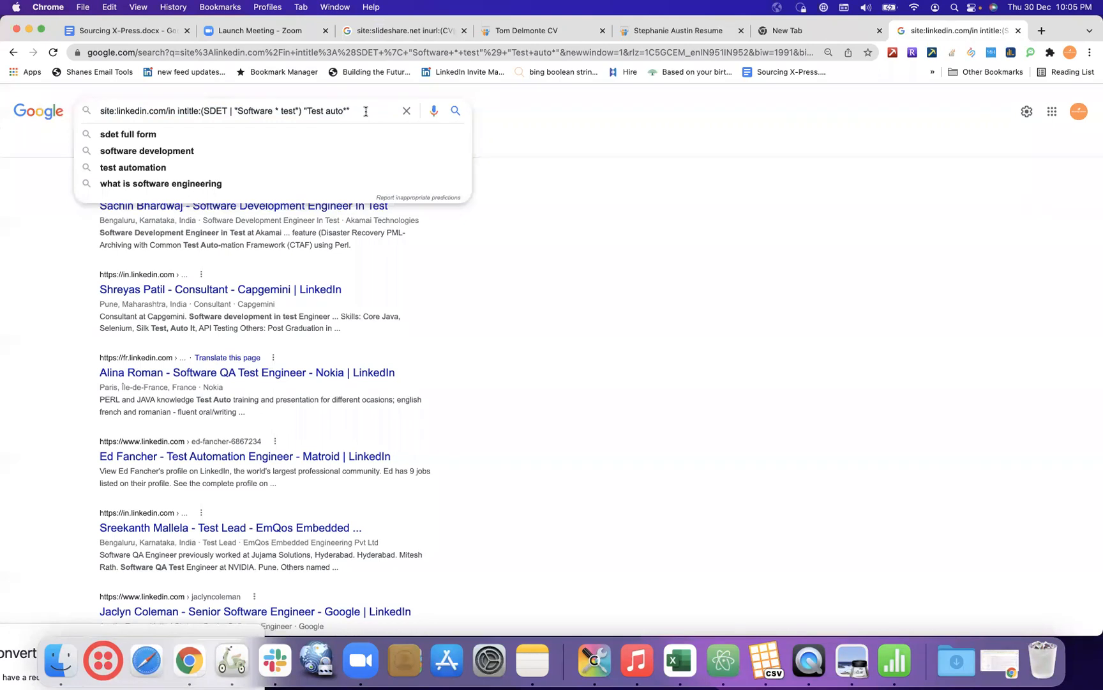
key(BackSpace)
key(BackSpace)
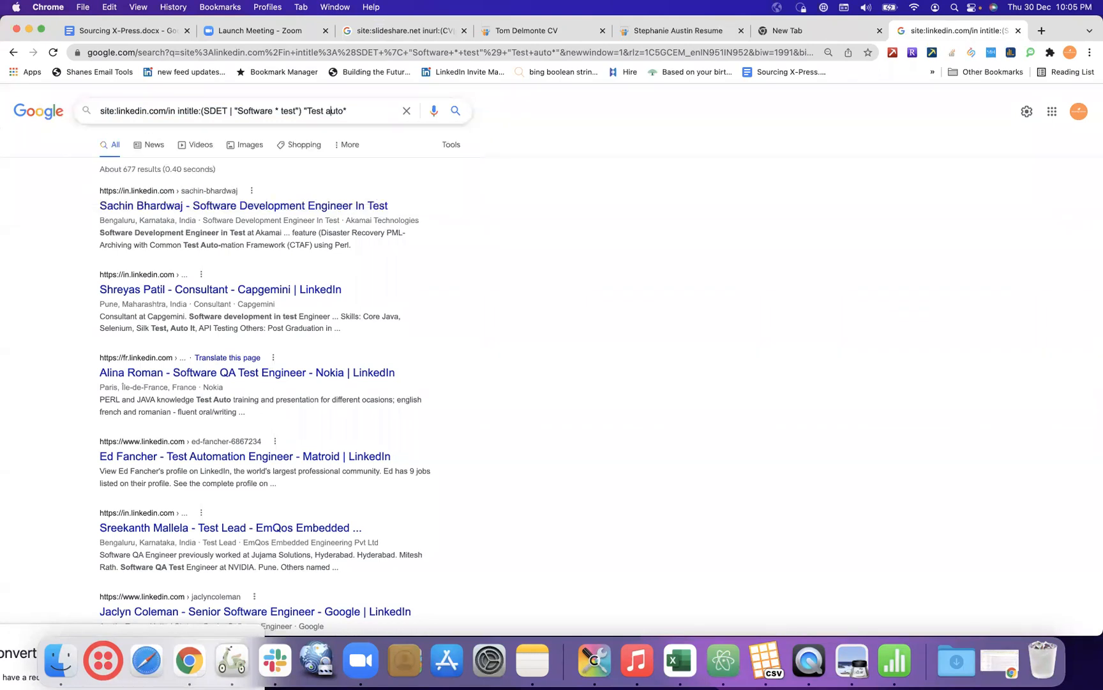
key(BackSpace)
key(Return)
Copy the unquoted LinkedIn query into the Sourcing X-Press document on a new line below the green Manage* LinkedIn example.
click(357, 106)
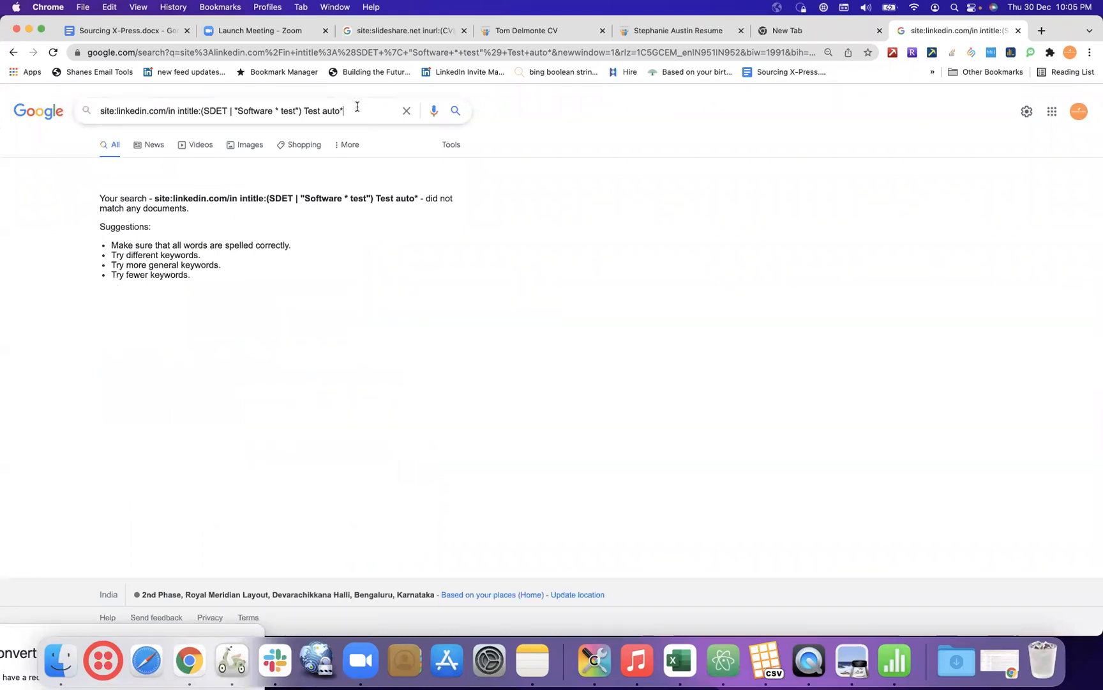
key(super+a)
key(super+c)
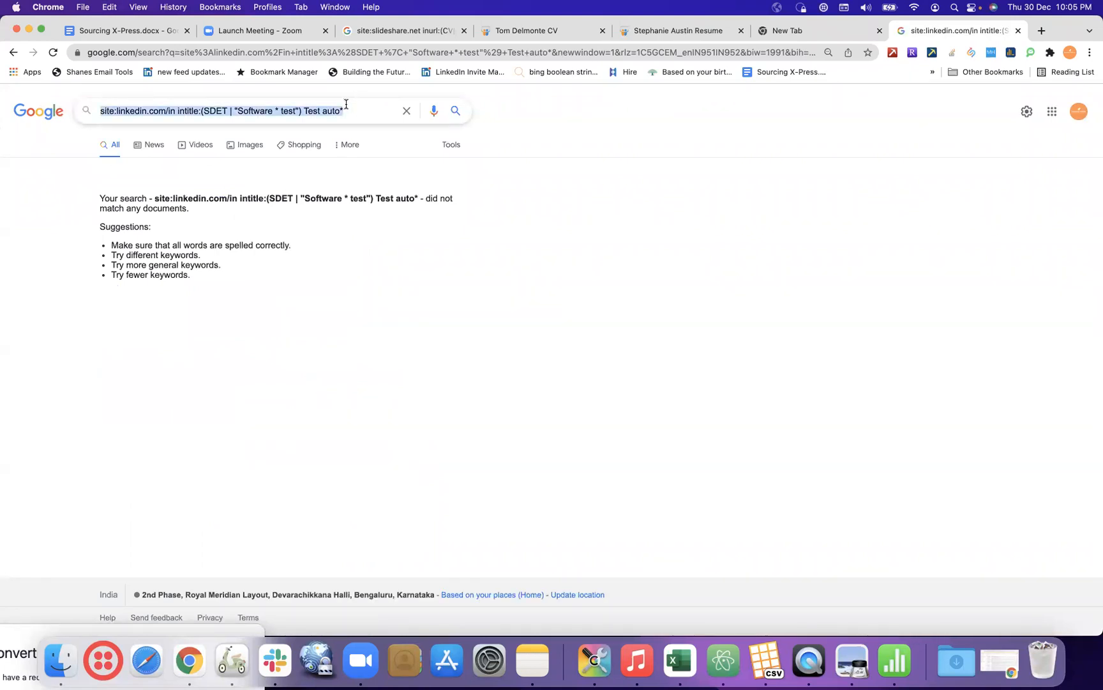
click(124, 30)
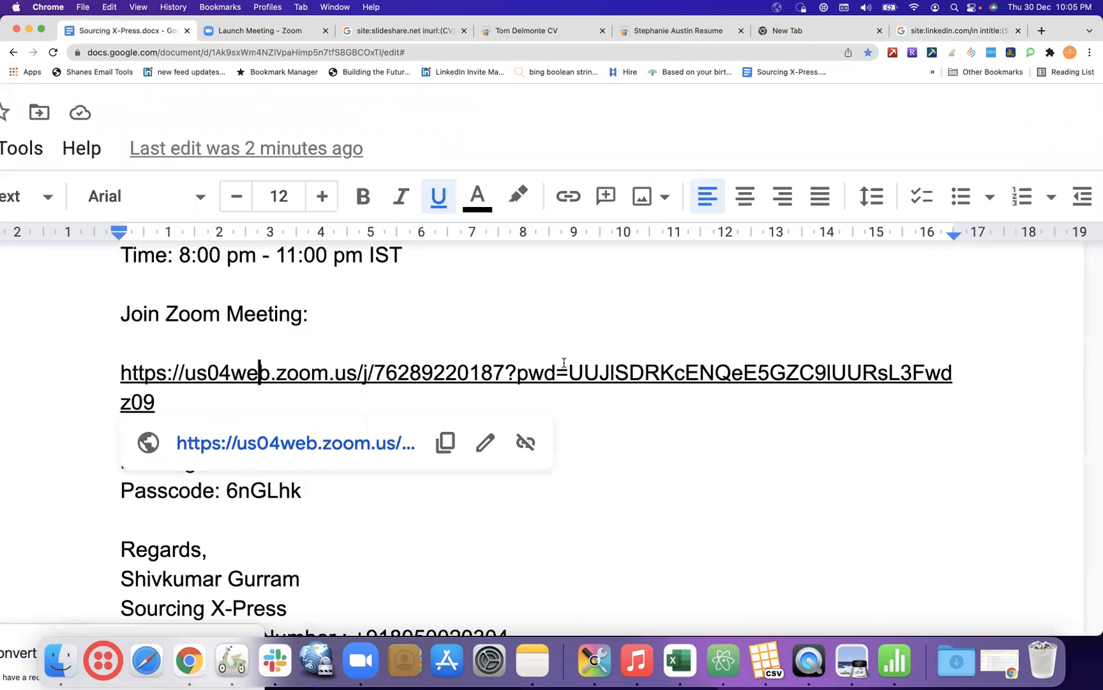
scroll(562, 367, up, 10)
scroll(564, 363, up, 15)
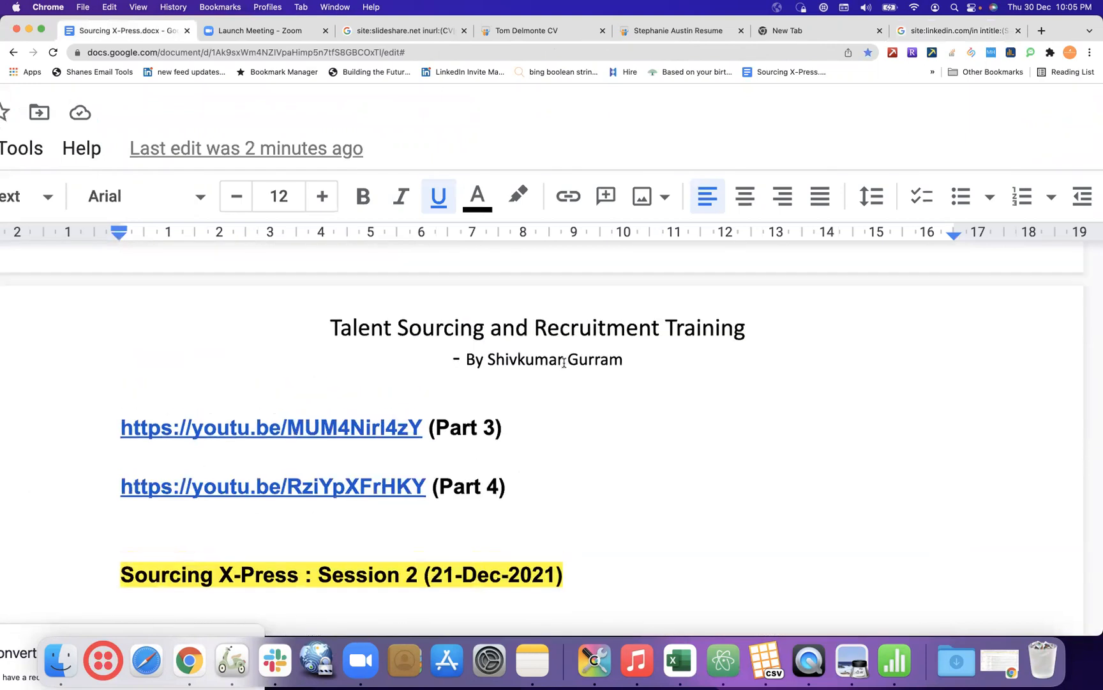
scroll(564, 363, up, 4)
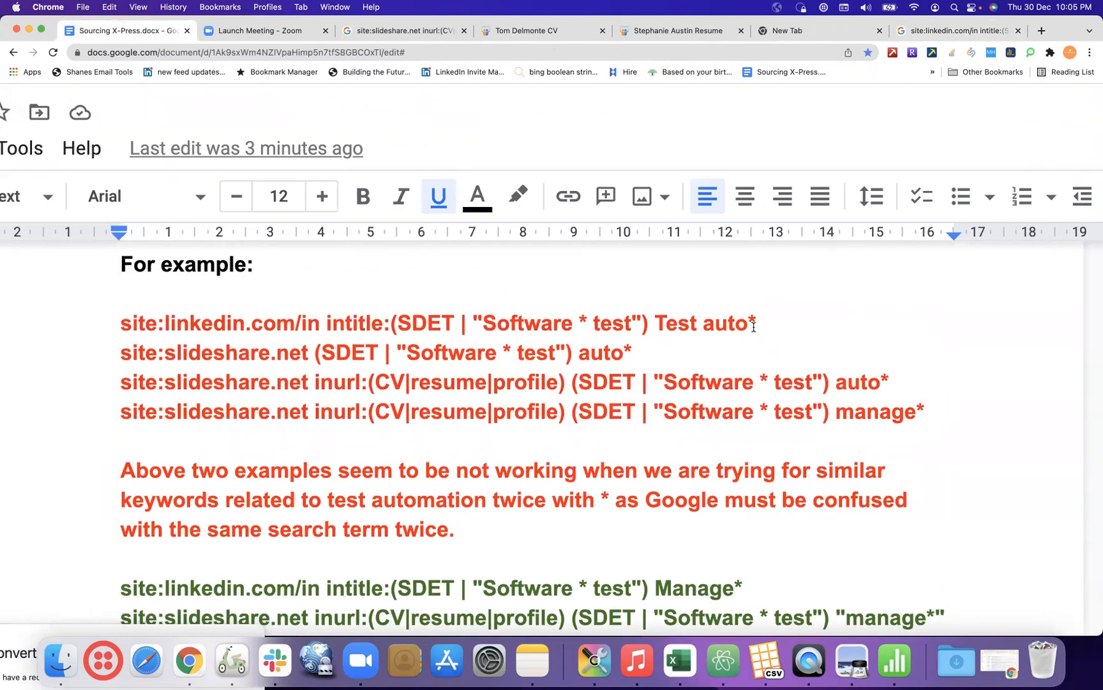
scroll(754, 326, down, 4)
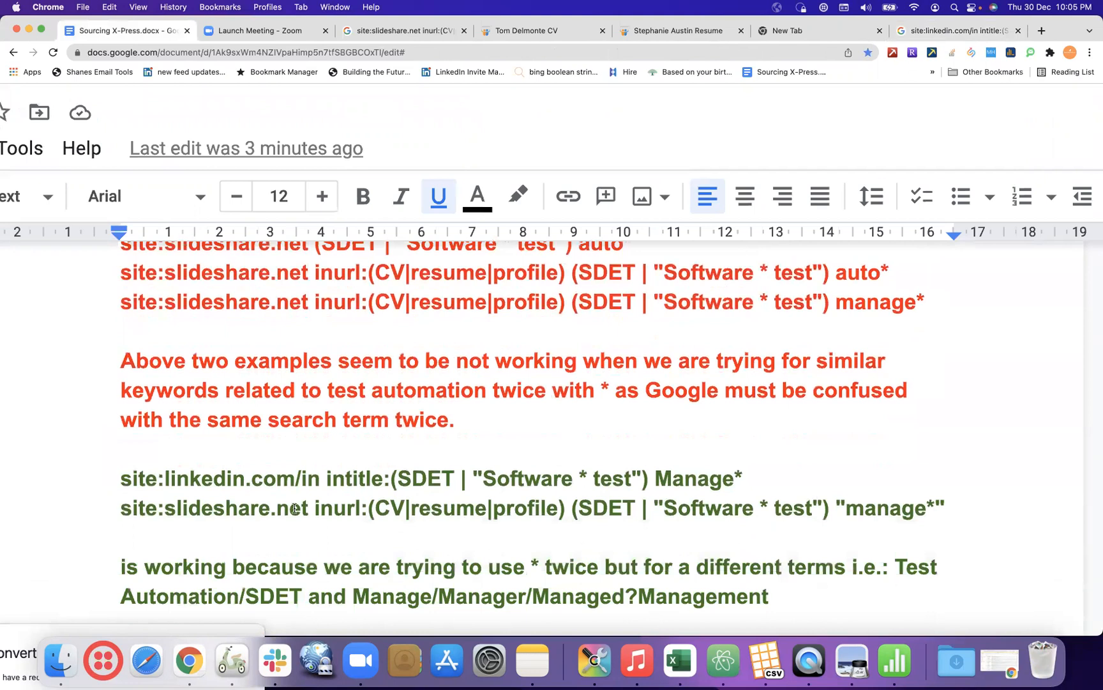
click(749, 475)
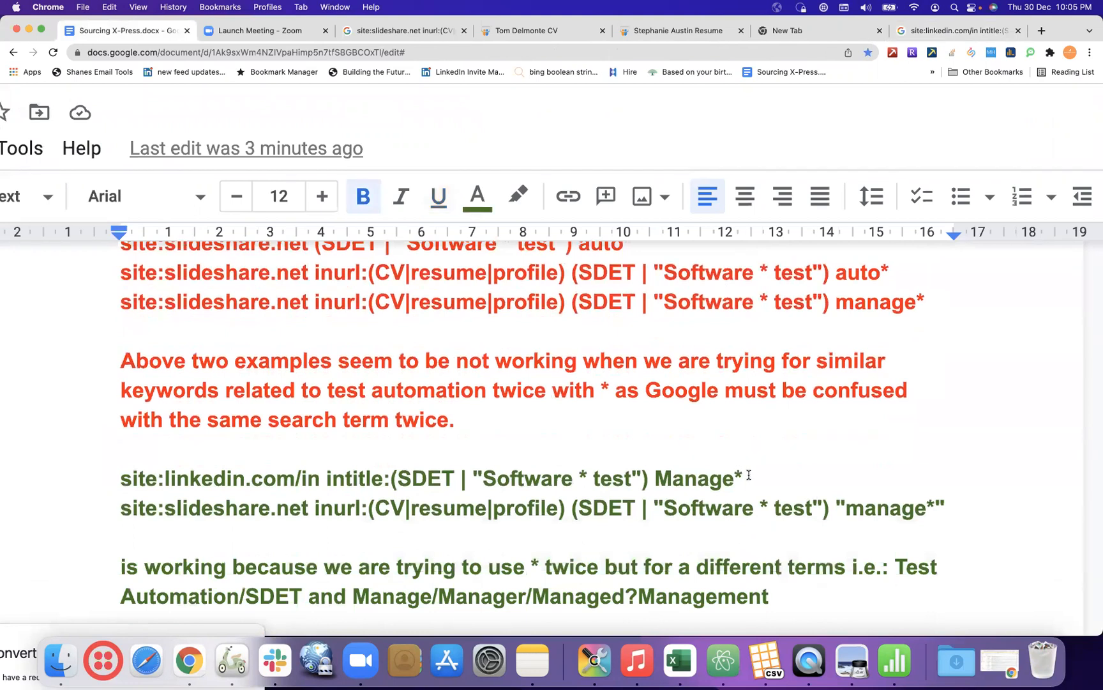
key(Return)
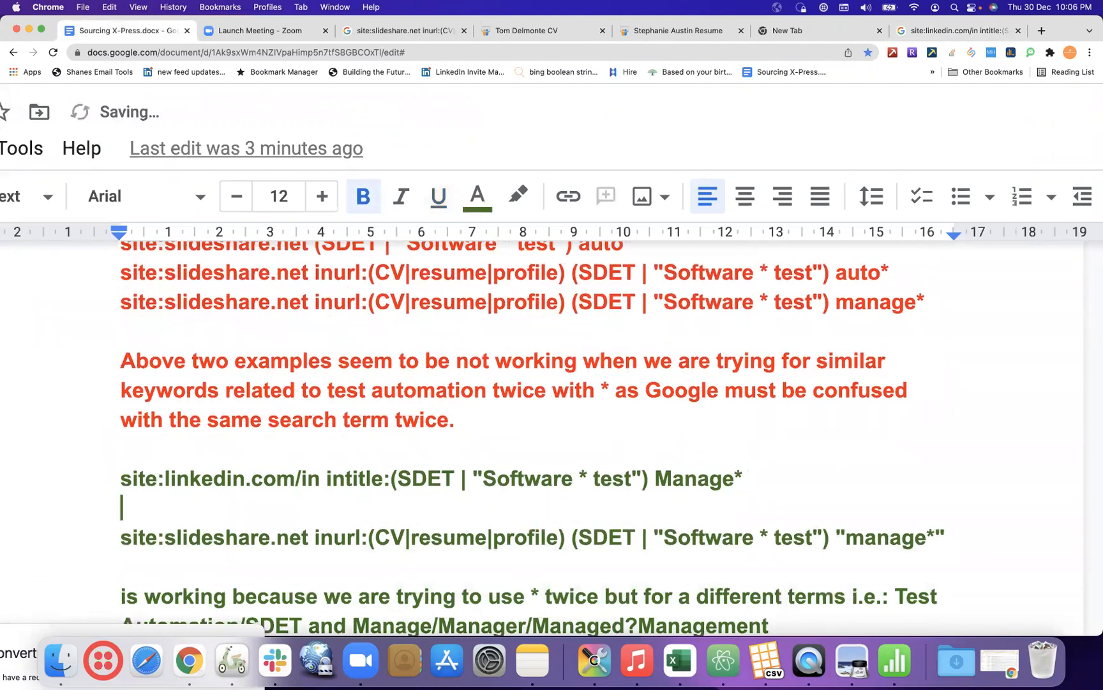
key(super+v)
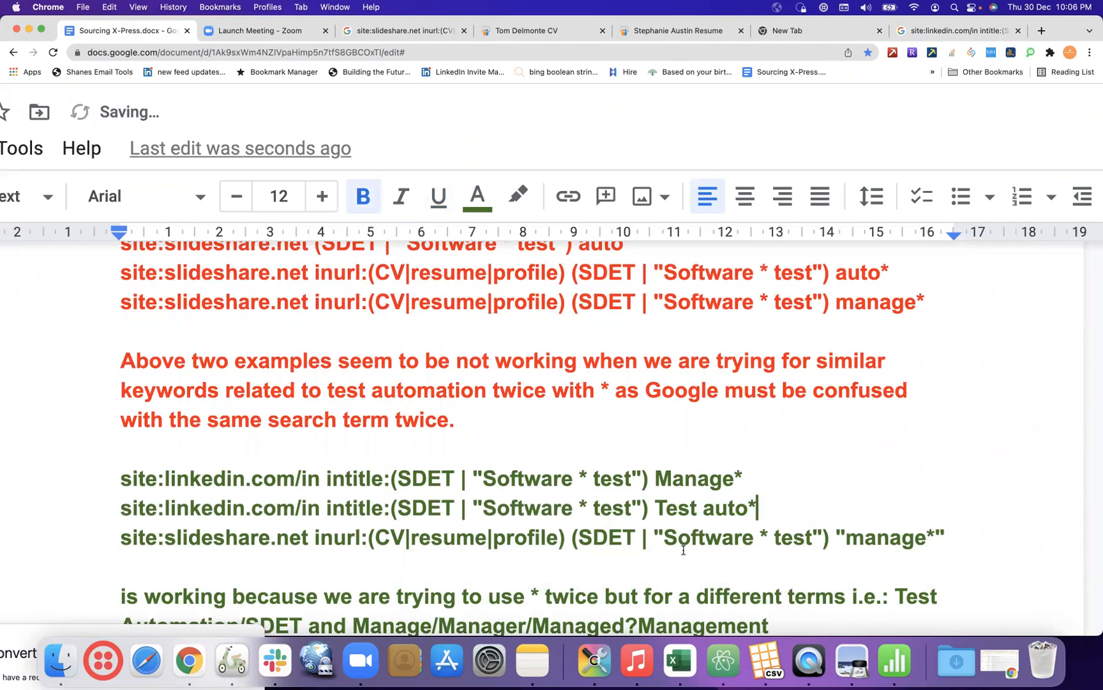
Enclose Test auto* in quotation marks in the query line just pasted into the document.
text(")
key(Left)
key(Left)
key(Left)
key(Left)
key(Left)
key(Left)
key(Left)
key(Left)
key(Left)
key(Left)
key(Left)
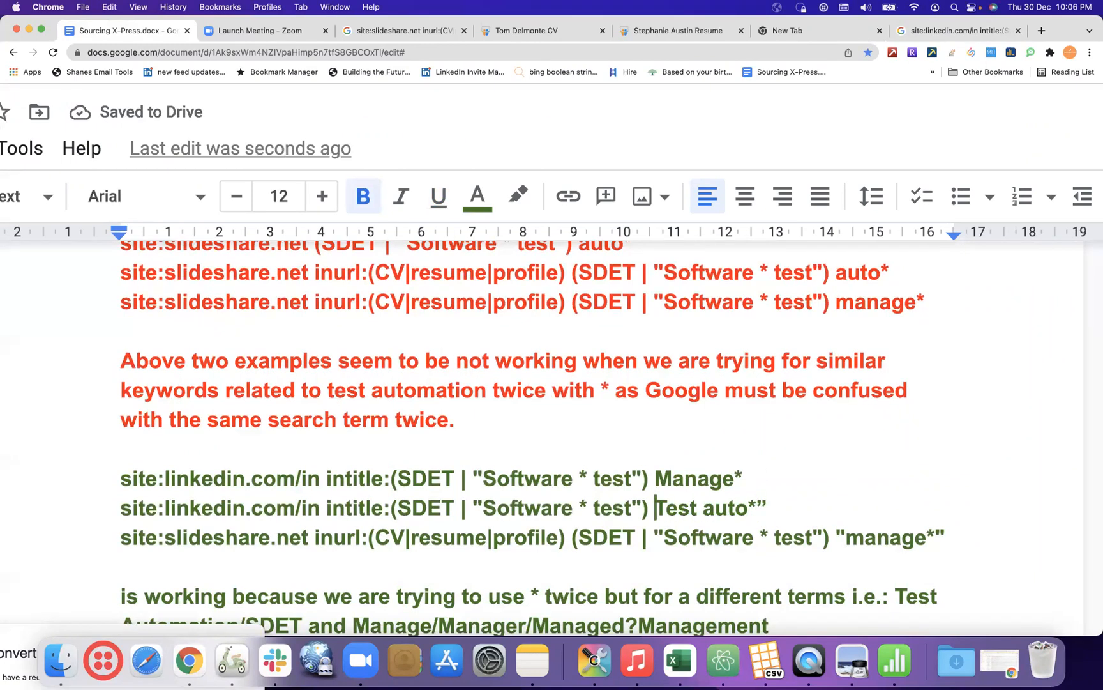
text(")
Return to the LinkedIn search and rerun it with "Test auto*" in quotation marks.
click(929, 37)
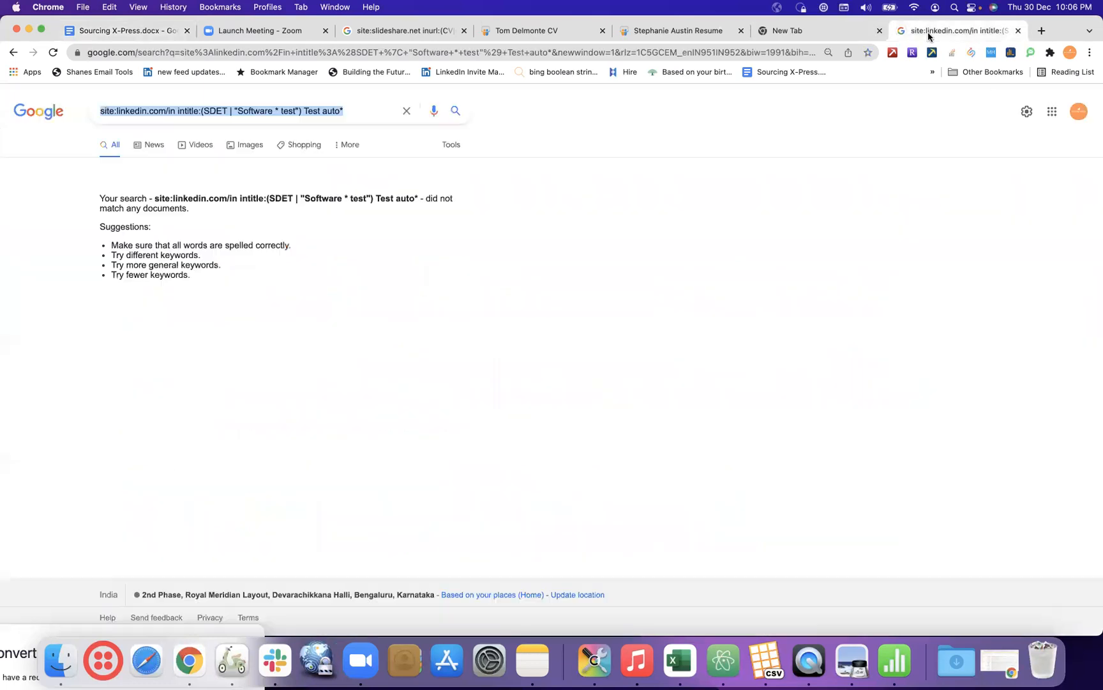
click(345, 111)
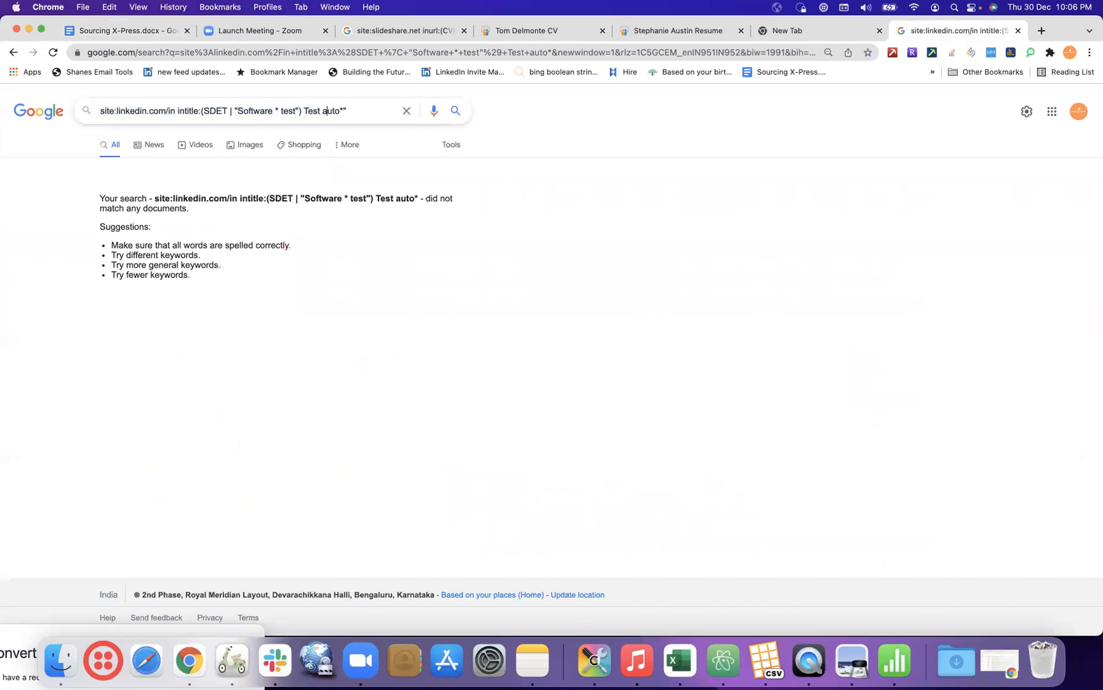
text(")
key(Return)
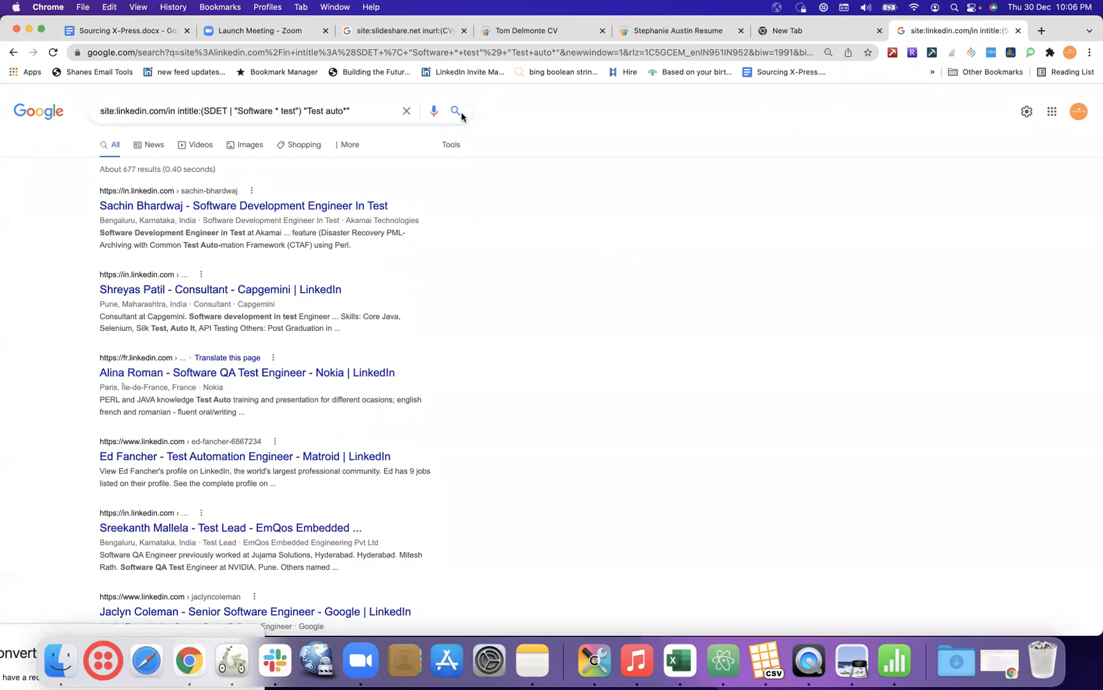
Rerun the LinkedIn search with Test auto* stripped of its quotation marks.
click(369, 111)
key(BackSpace)
key(BackSpace)
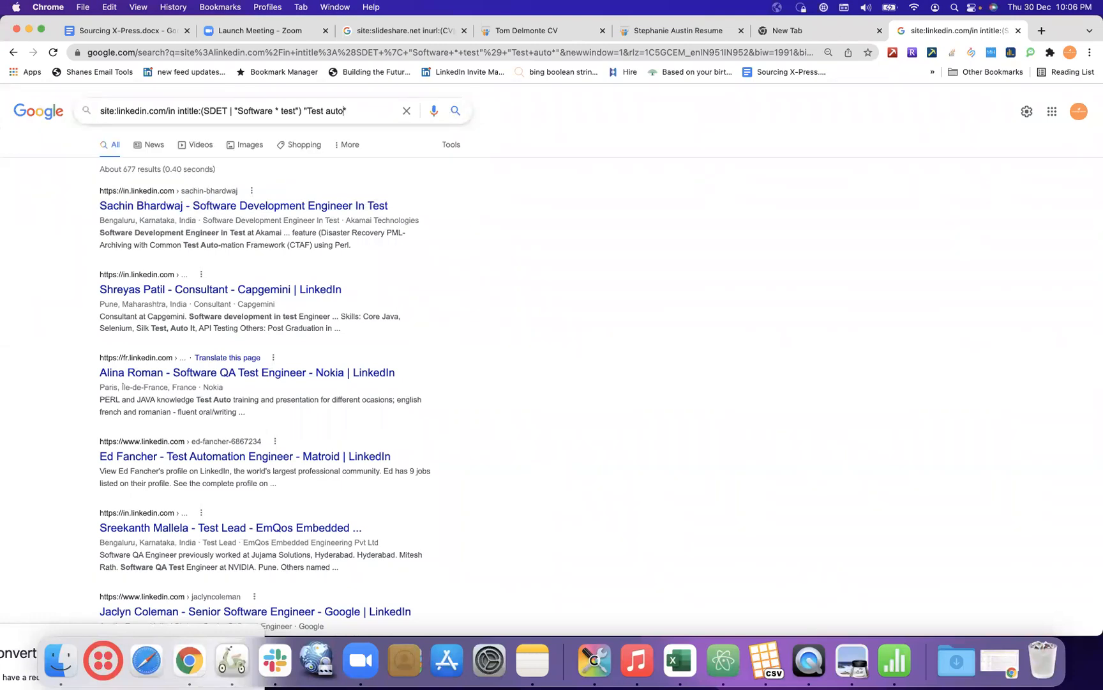
key(BackSpace)
key(Return)
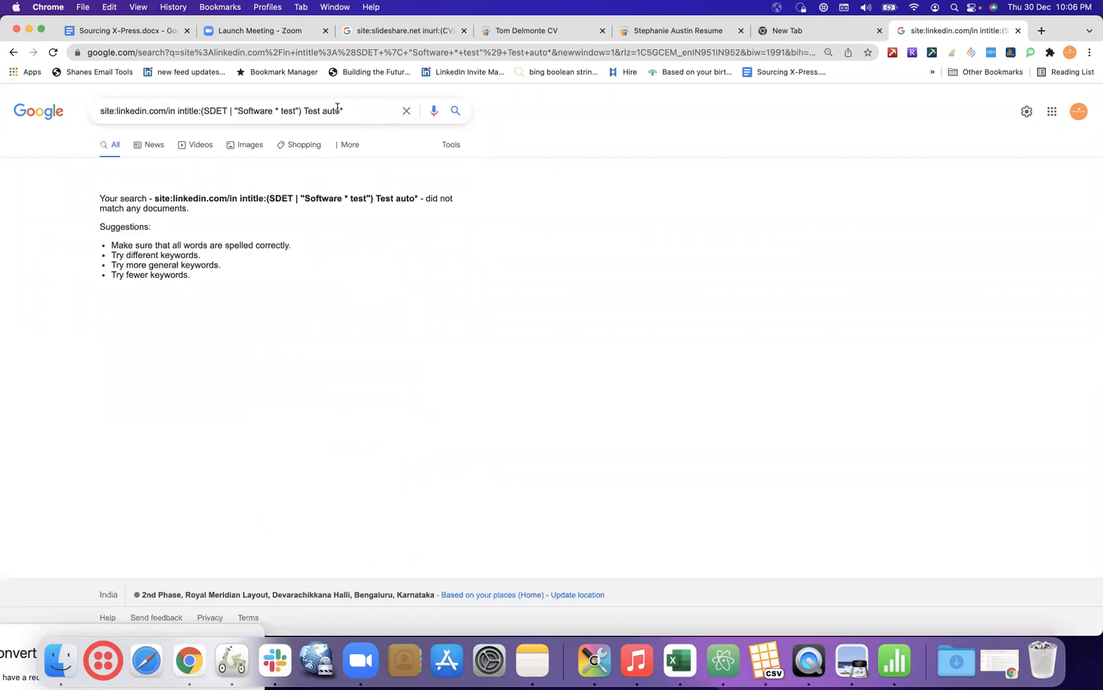
Put the quotation marks back around Test auto*, rerun the LinkedIn search and skim the listed profiles.
click(353, 111)
text(")
key(Left)
key(Left)
key(Left)
key(Left)
text(")
key(Return)
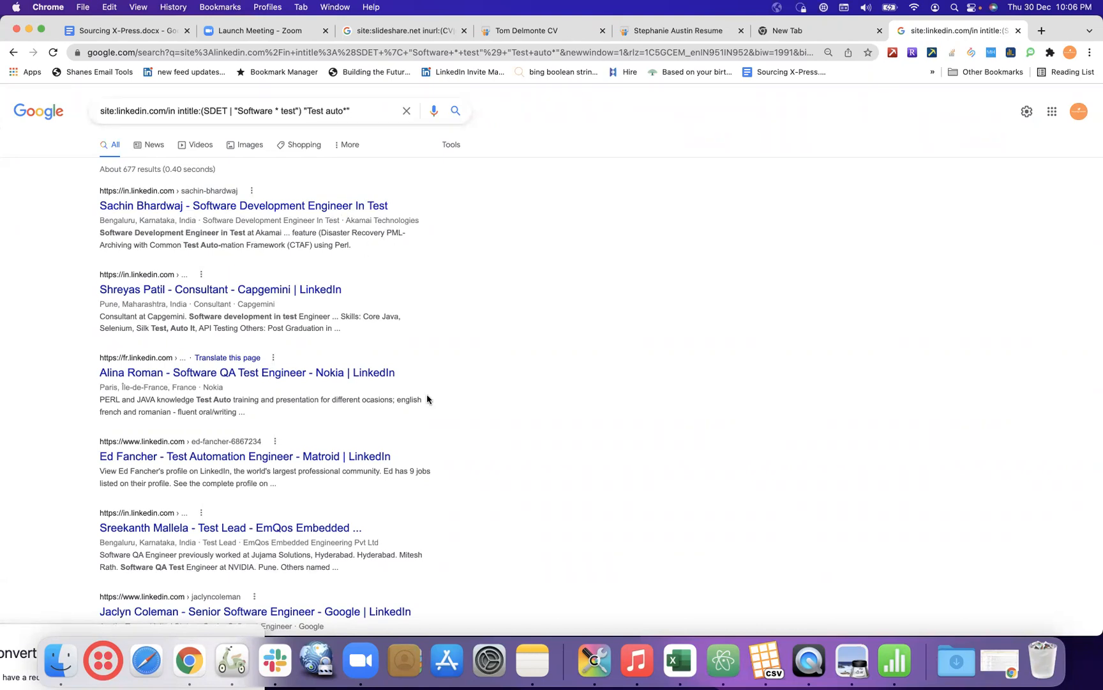
scroll(428, 399, down, 6)
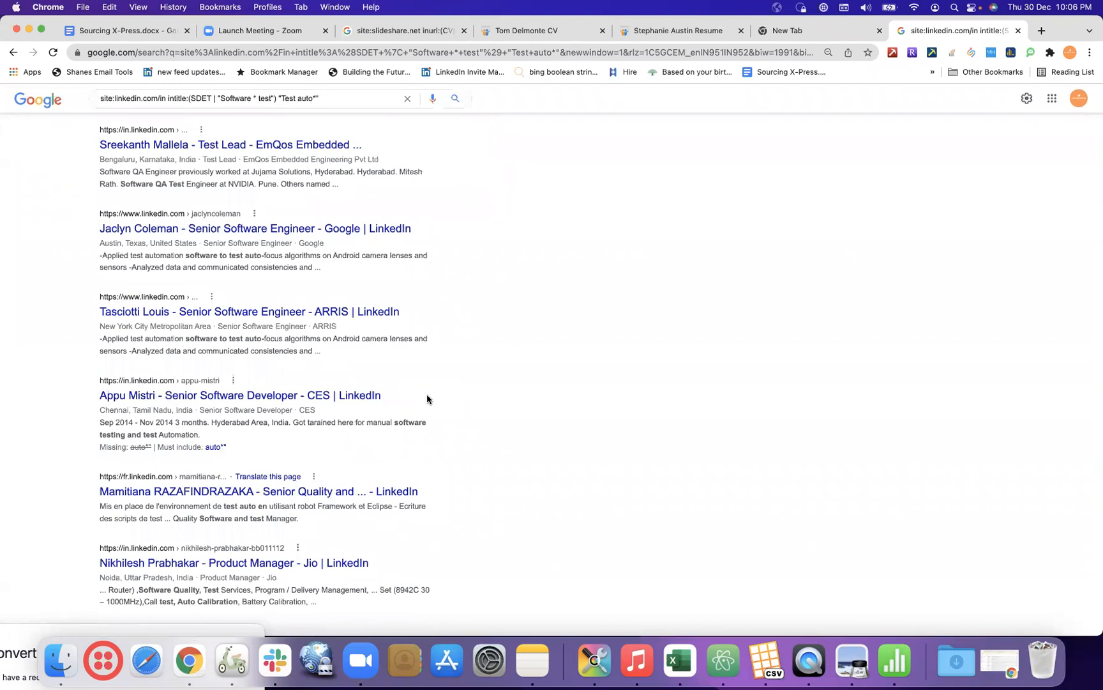
scroll(428, 399, down, 2)
scroll(427, 399, down, 3)
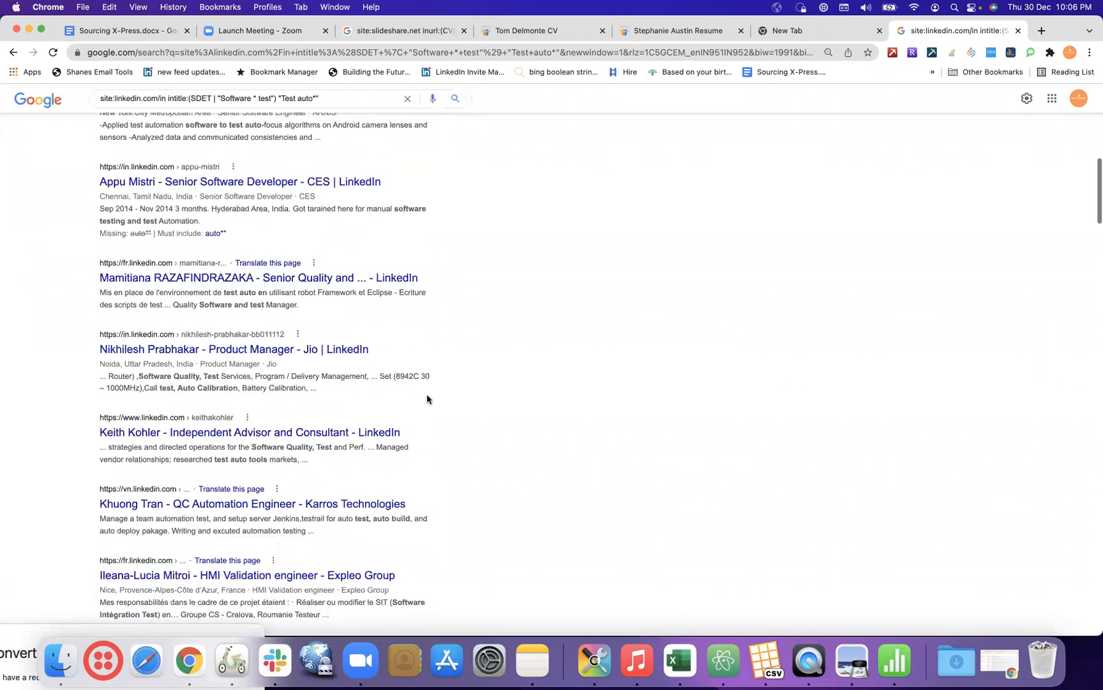
scroll(427, 399, up, 10)
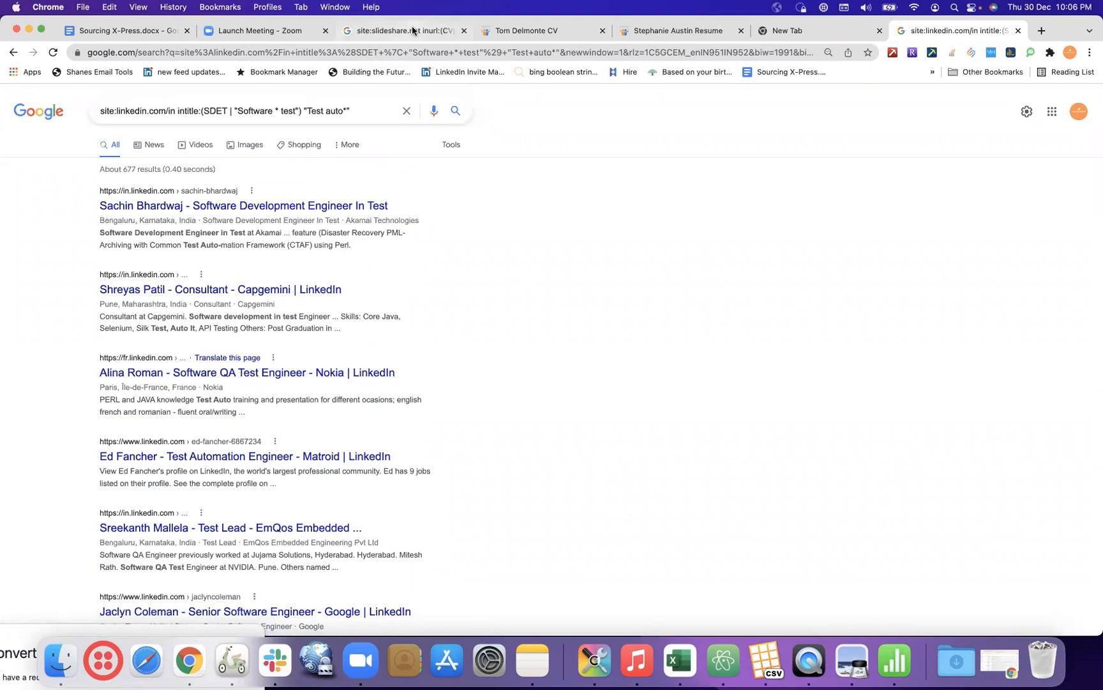
Rerun the SlideShare resume search with manage* unquoted and complete the robot check.
click(415, 31)
click(351, 122)
key(super+Right)
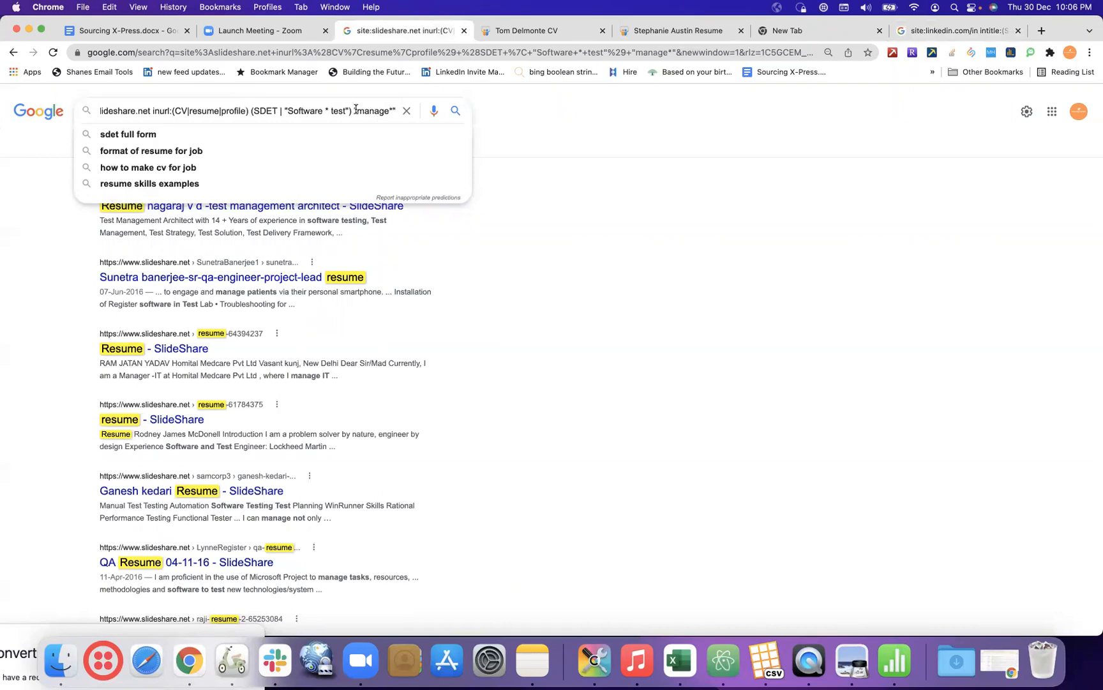
click(356, 111)
key(BackSpace)
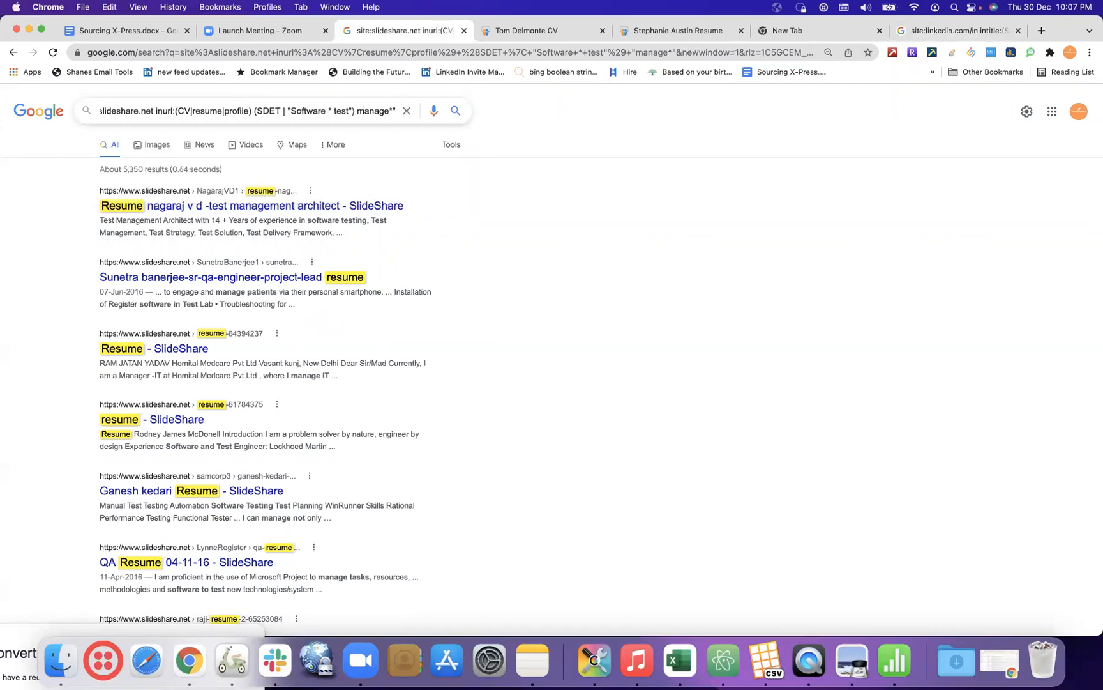
key(BackSpace)
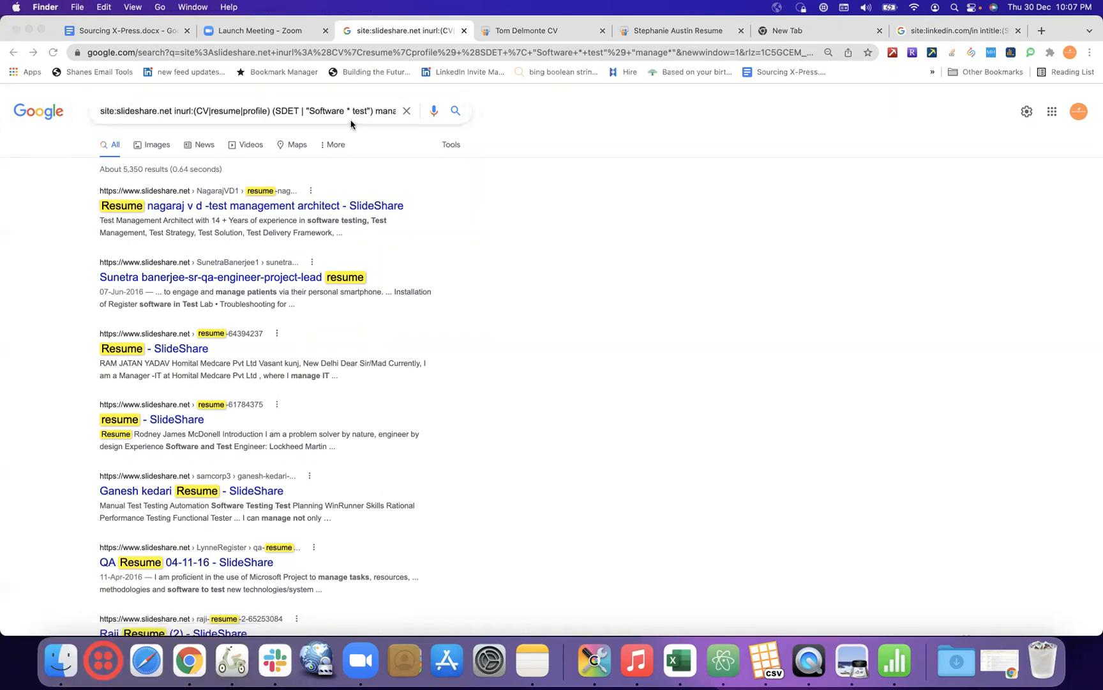
click(283, 120)
click(342, 112)
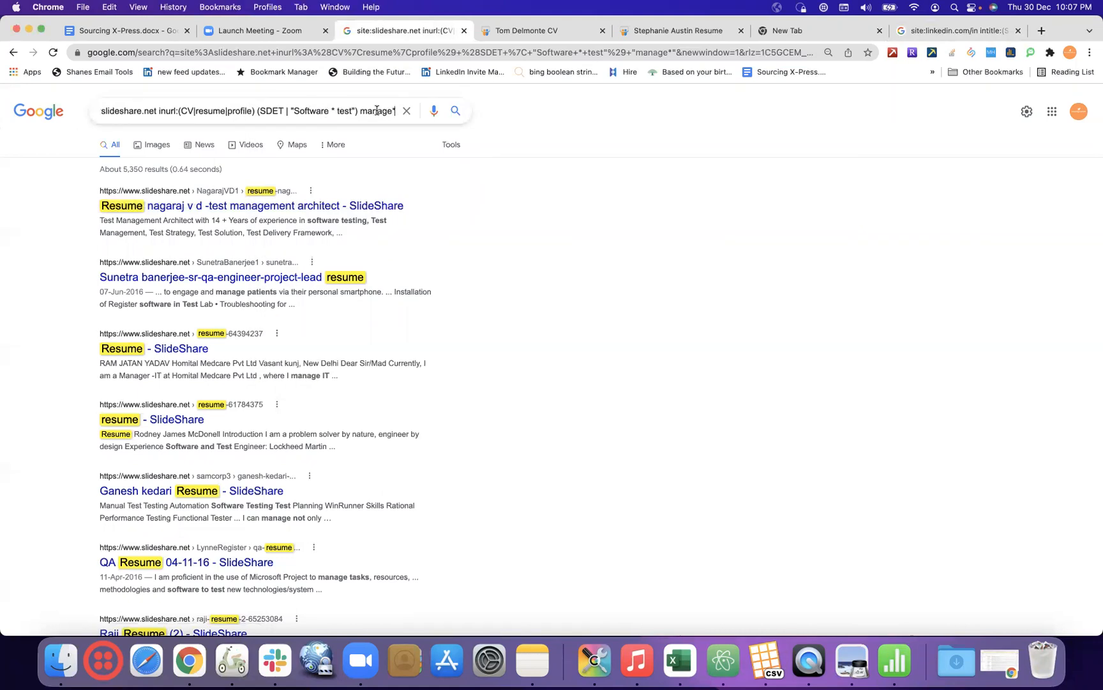
key(Return)
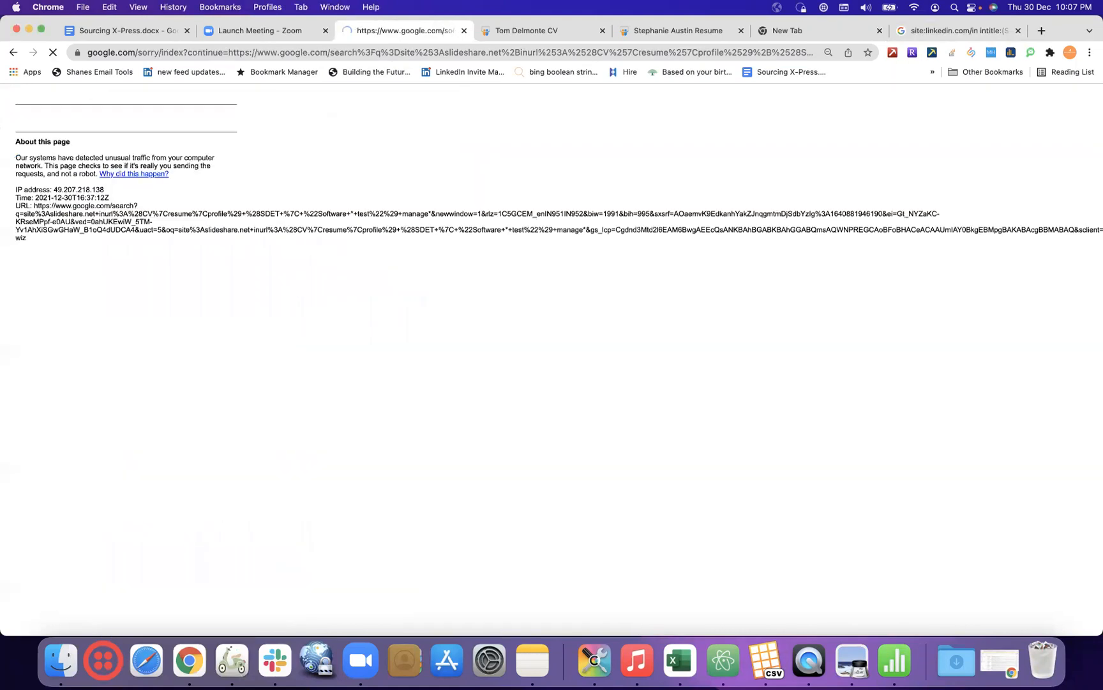
click(28, 146)
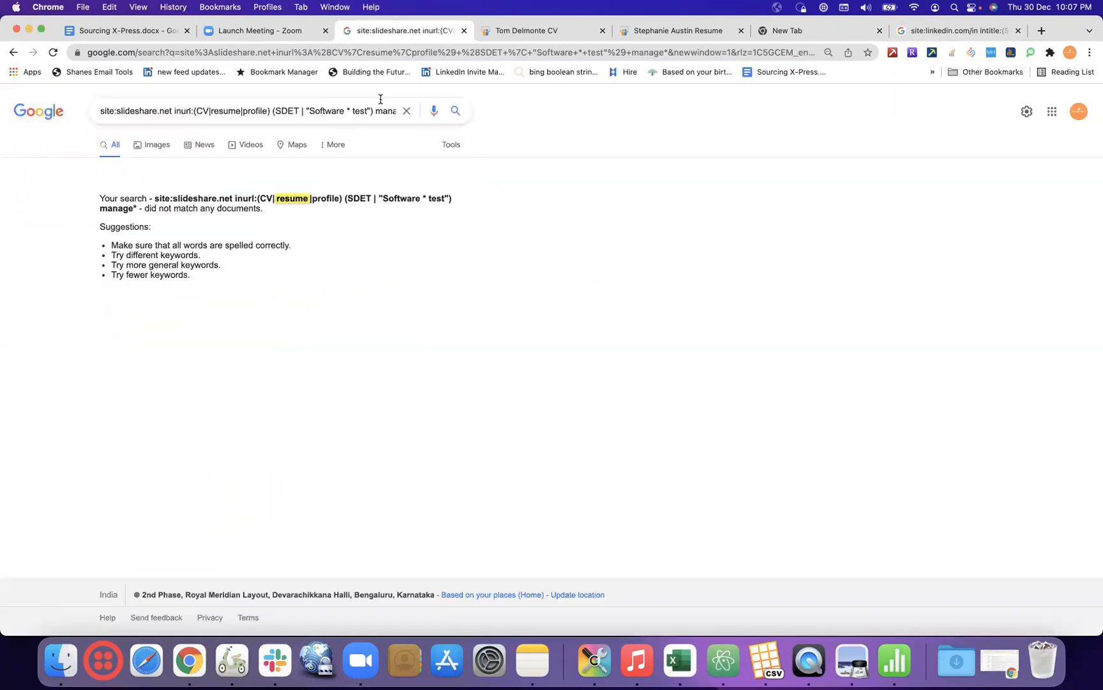
Enclose manage* in quotation marks in the SlideShare query, rerun the search and skim the resumes.
click(377, 111)
text(")
key(Right)
key(Right)
key(Right)
key(Right)
key(Right)
key(Right)
text(")
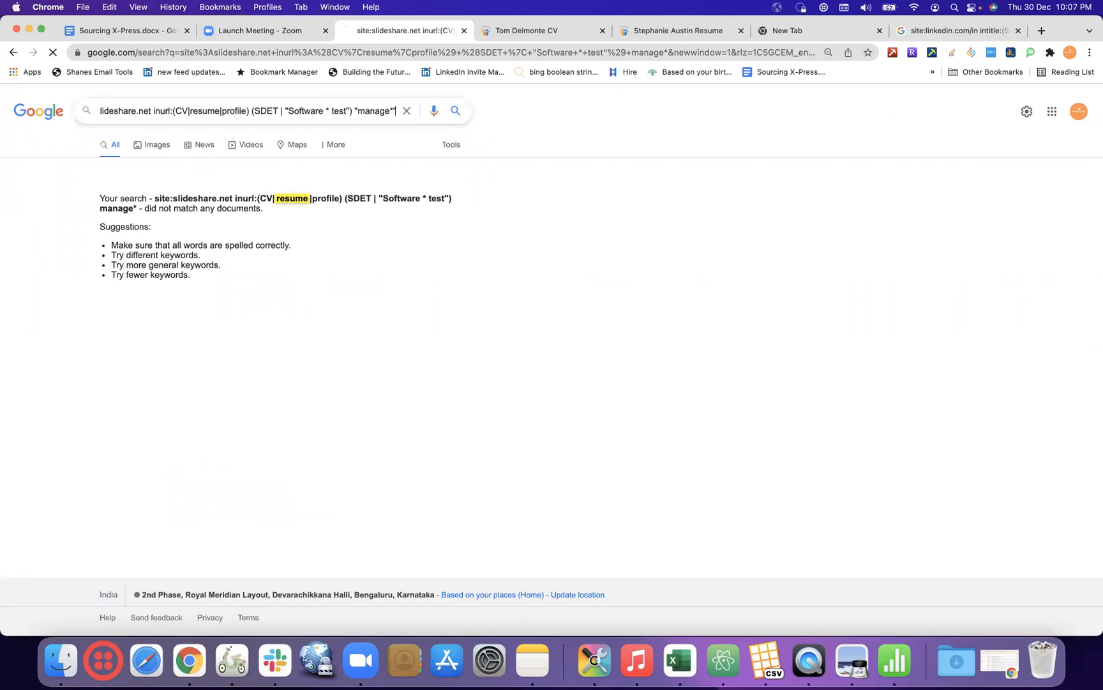
key(Return)
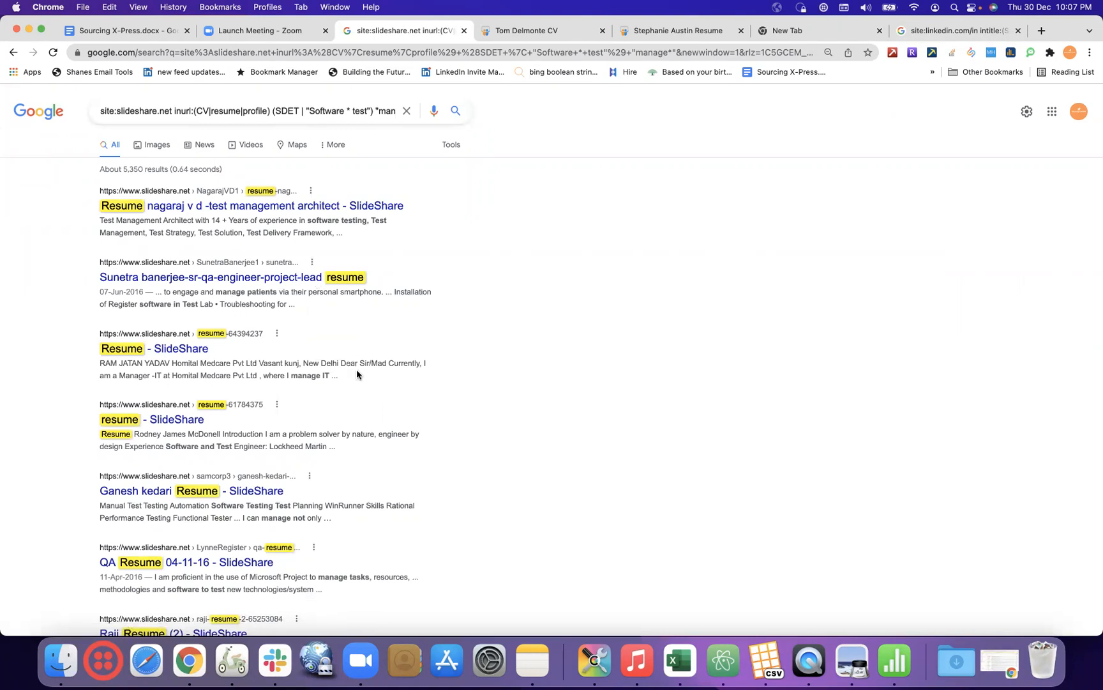
scroll(356, 370, down, 5)
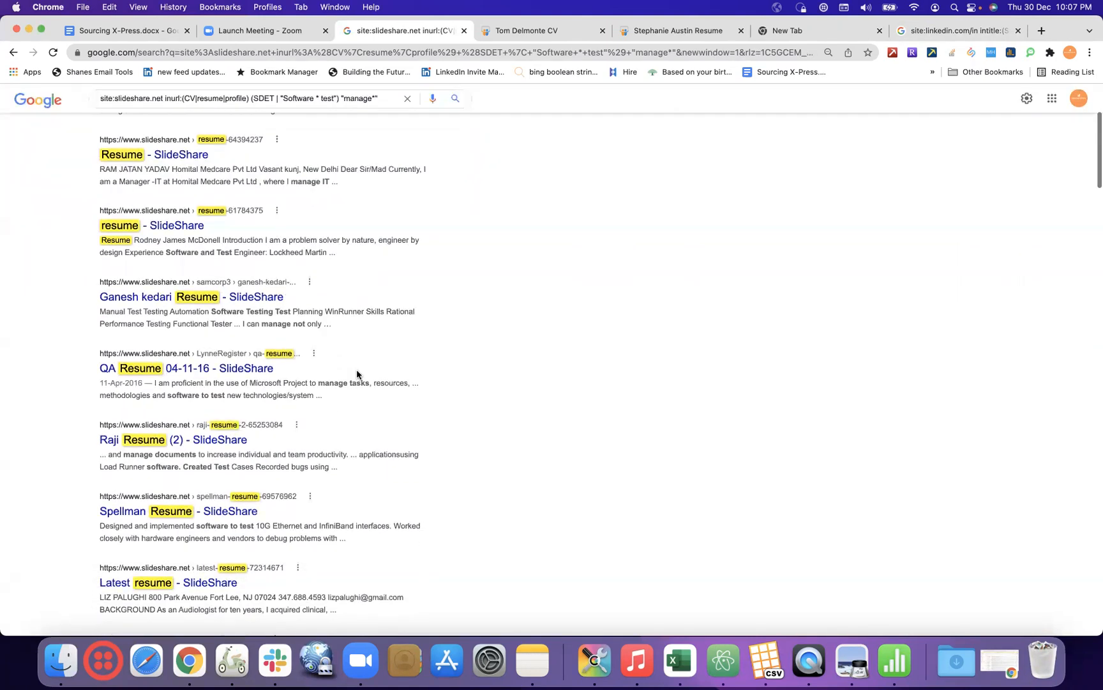
Insert a space before the asterisk in the SlideShare query's quoted keyword, making it "manage *", and rerun the search.
scroll(356, 374, up, 5)
click(352, 111)
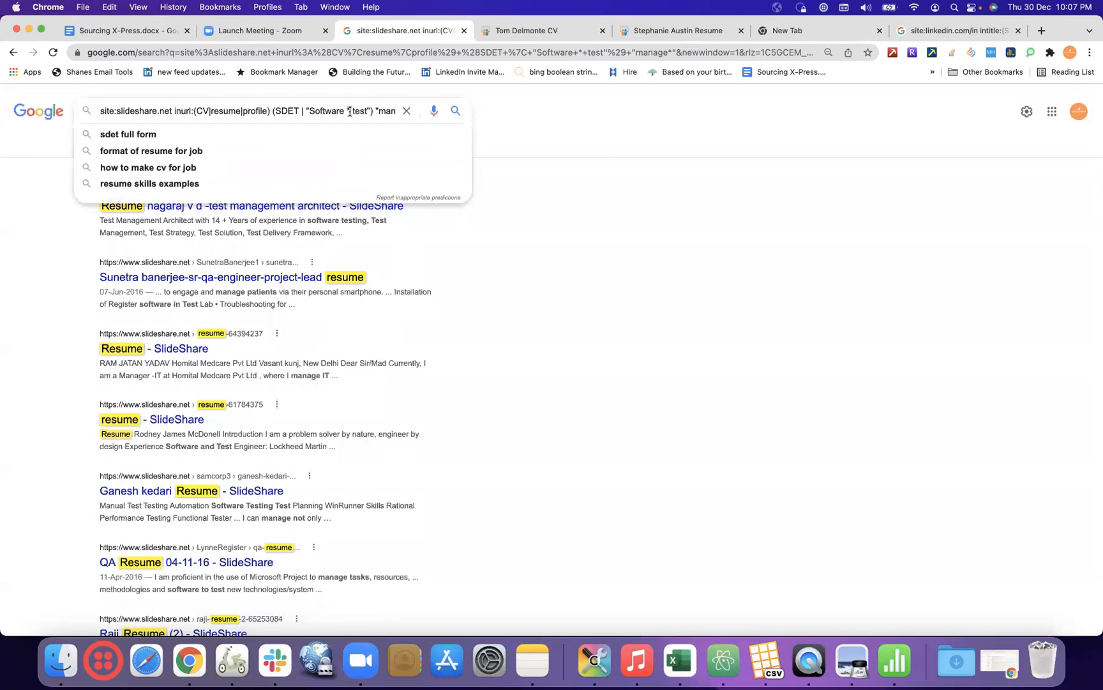
key(Right)
key(Right)
key(Right)
key(Right)
key(Right)
key(Right)
key(Right)
key(Right)
key(Right)
key(Right)
key(Right)
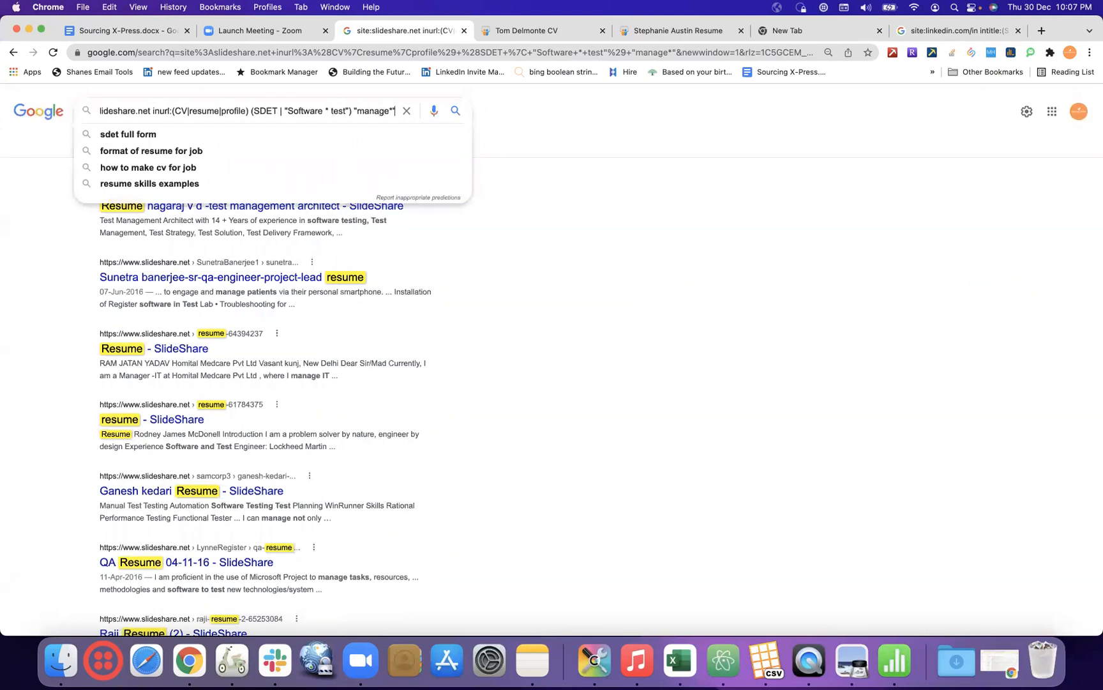
key(Return)
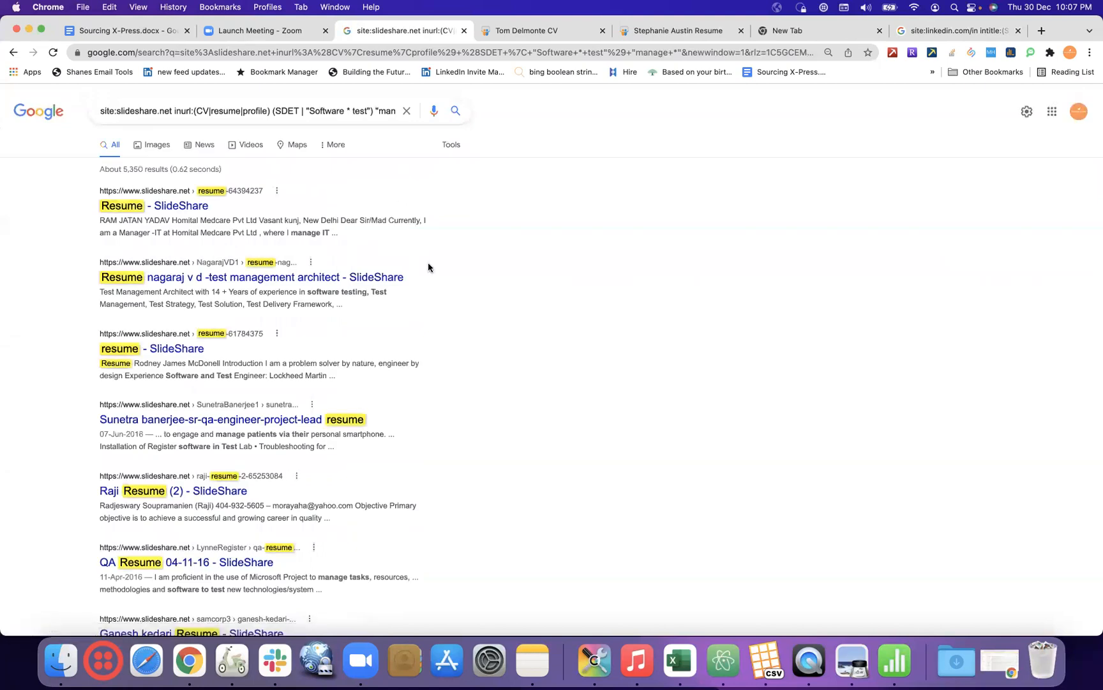
Remove the quotation marks around manage * in the SlideShare query and rerun the search.
click(379, 110)
key(Right)
key(Right)
key(Right)
key(Right)
key(Right)
key(Right)
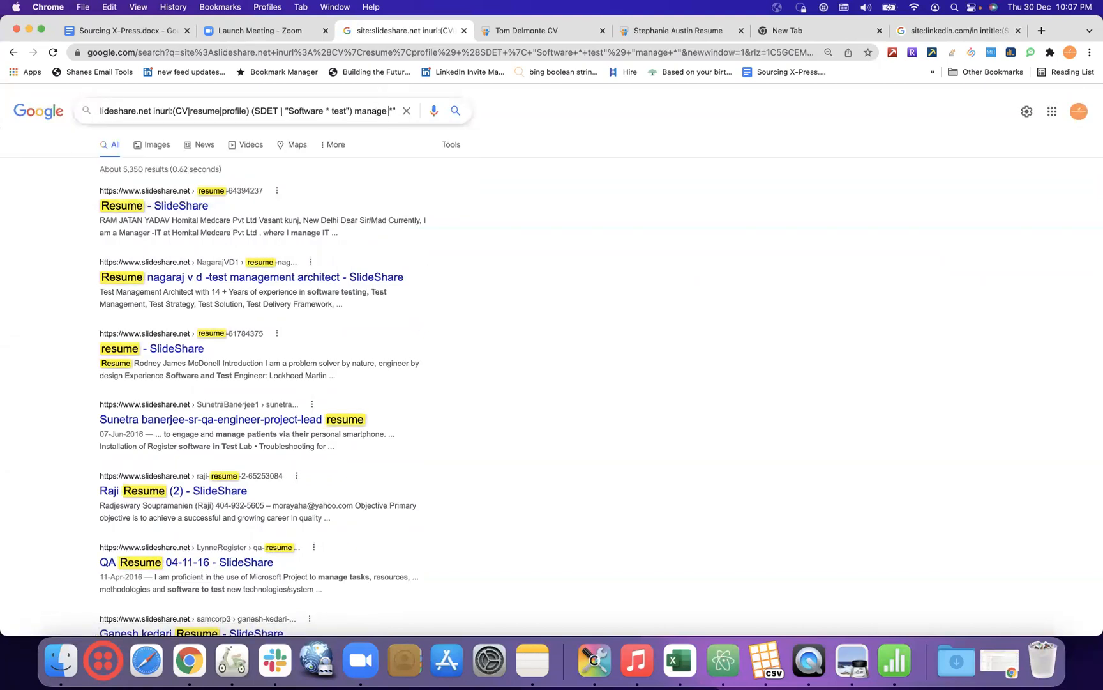
key(Delete)
key(Return)
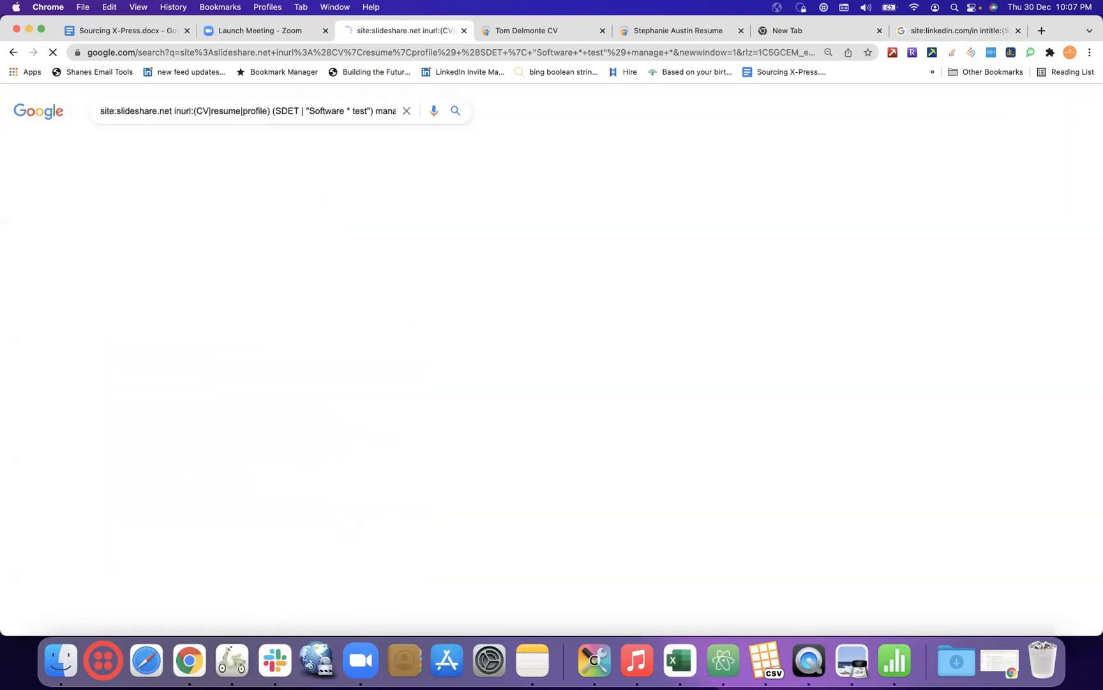
Switch to the LinkedIn search, strip the quotation marks from Test auto* and run it again.
click(999, 30)
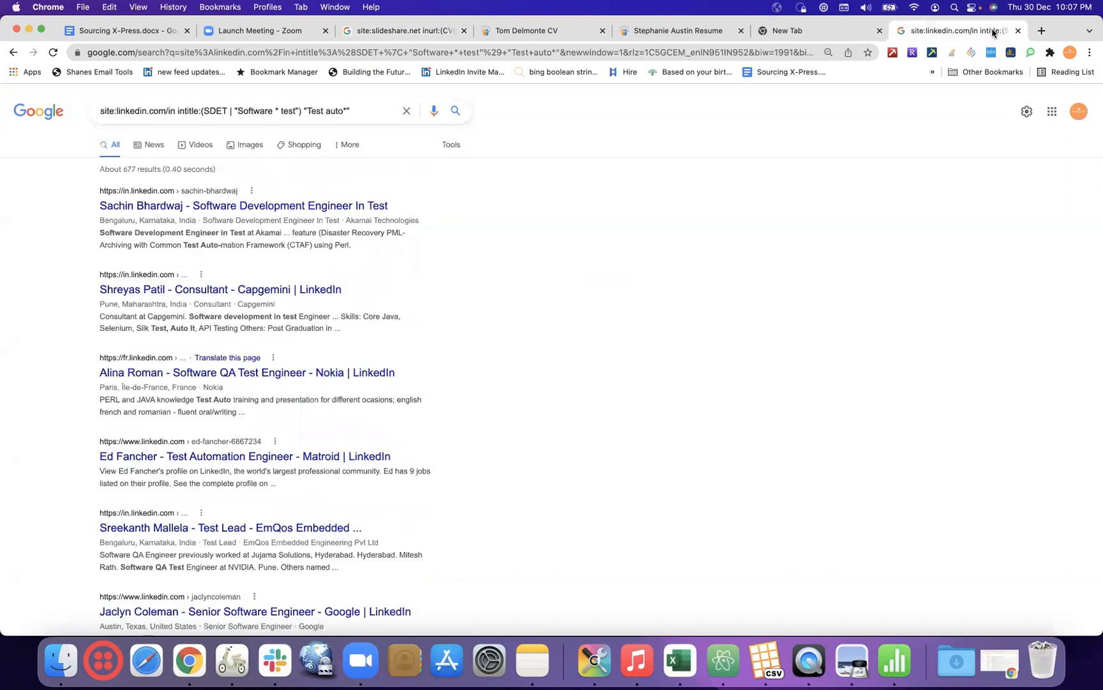
click(362, 112)
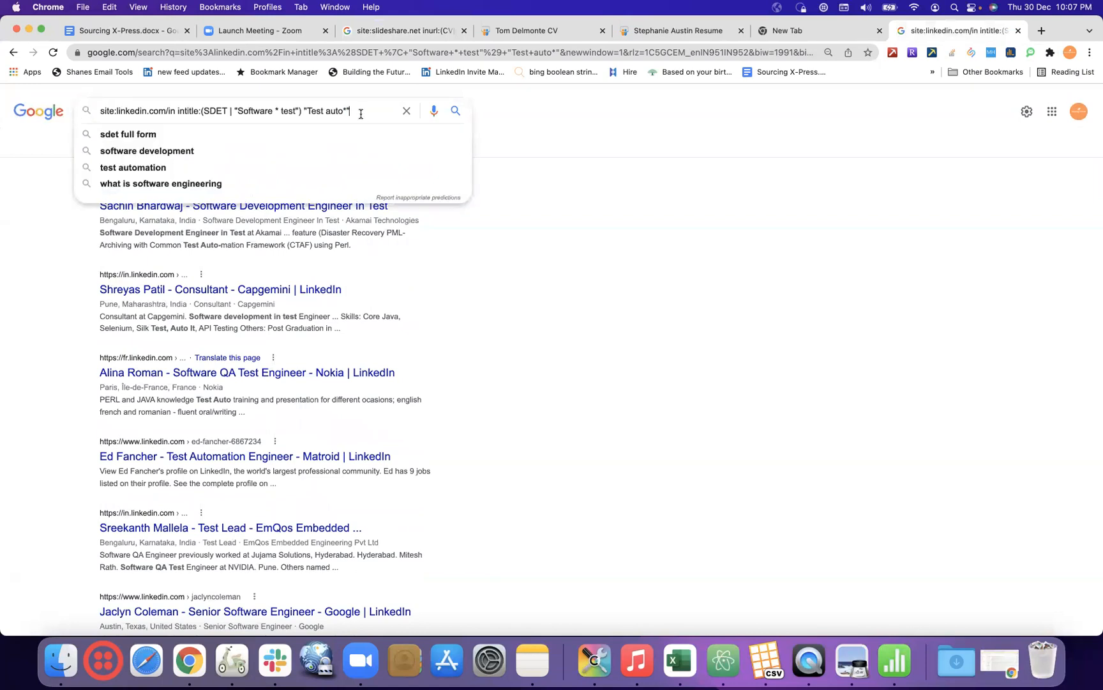
key(BackSpace)
key(BackSpace)
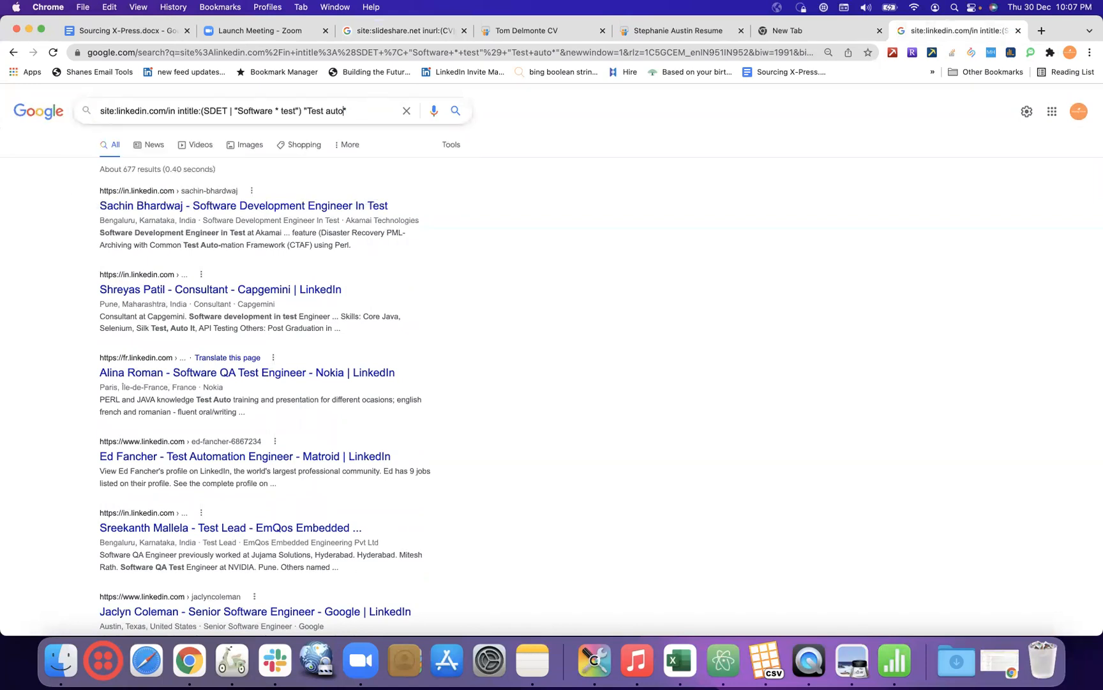
key(BackSpace)
key(Return)
Replace Test auto* with unquoted manage* in the LinkedIn query and rerun the search.
click(352, 111)
key(BackSpace)
key(BackSpace)
key(BackSpace)
key(BackSpace)
key(BackSpace)
key(BackSpace)
key(BackSpace)
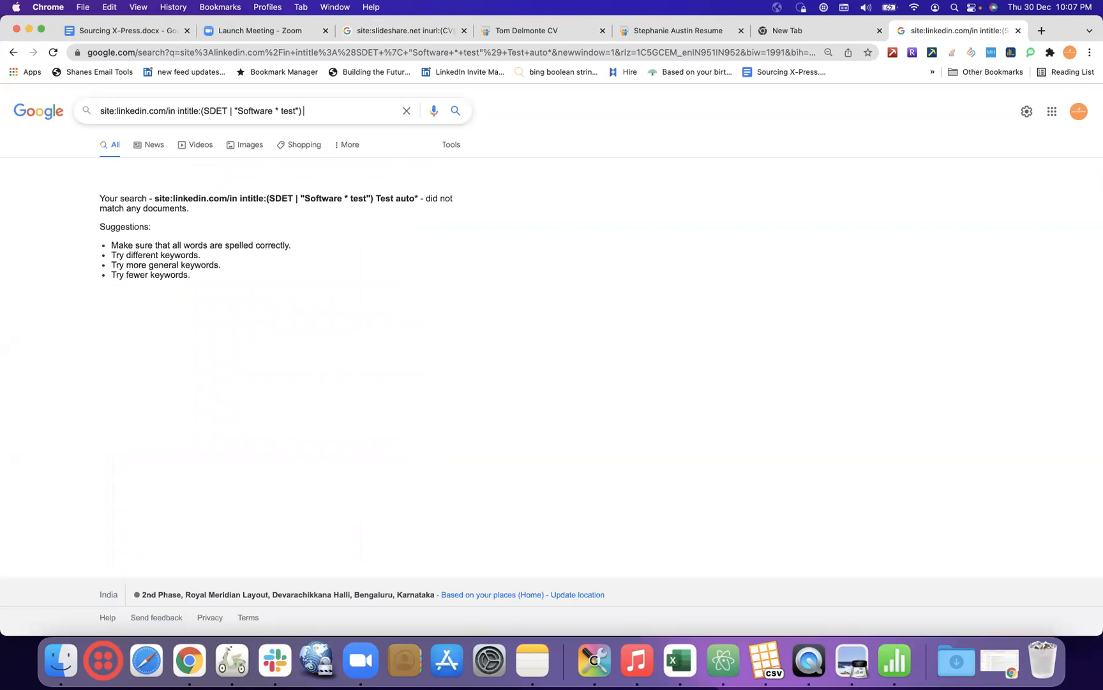
text(manage*)
key(Return)
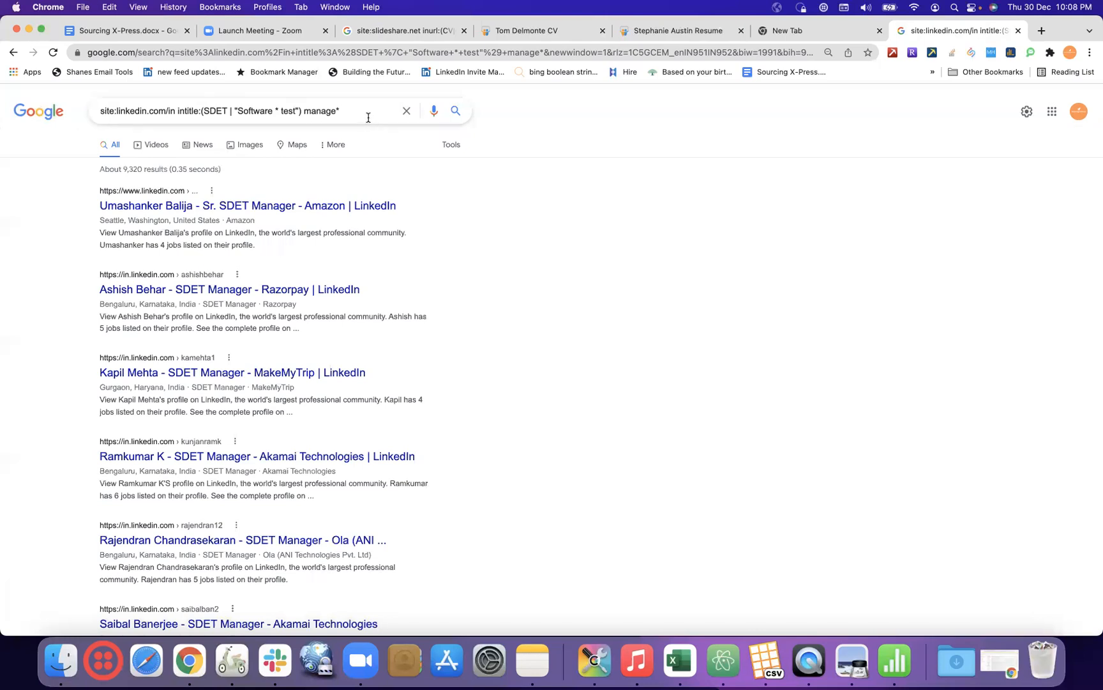
Return to the Sourcing X-Press document and delete the word "two" from the red "Above two examples" note.
click(124, 31)
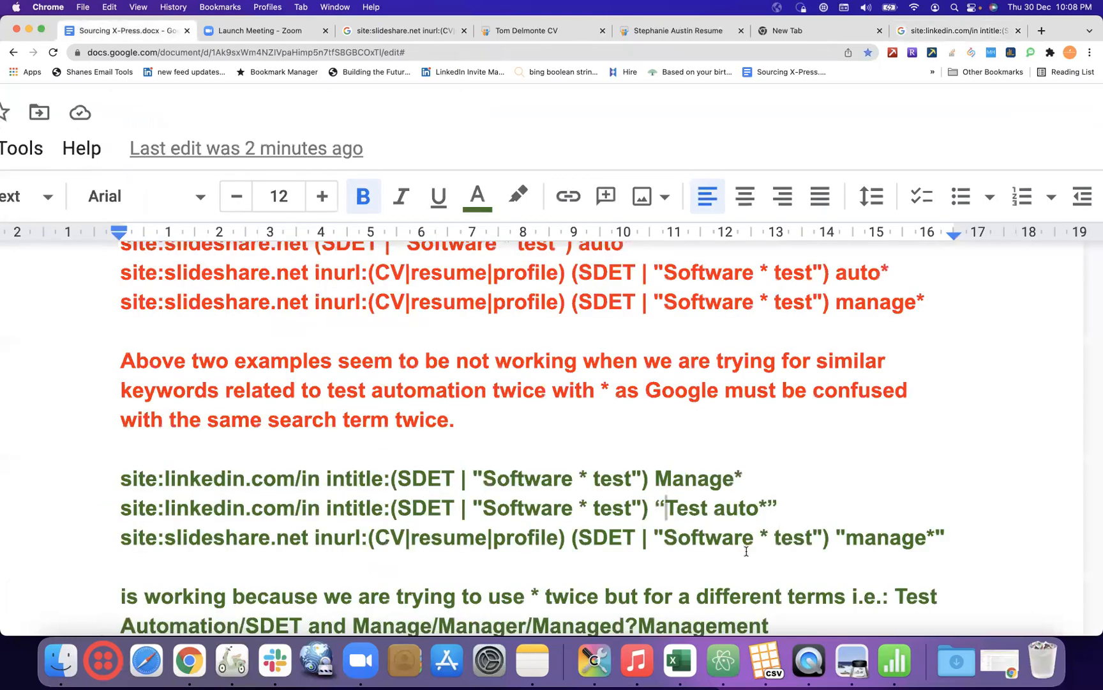
scroll(746, 550, down, 3)
scroll(399, 372, up, 4)
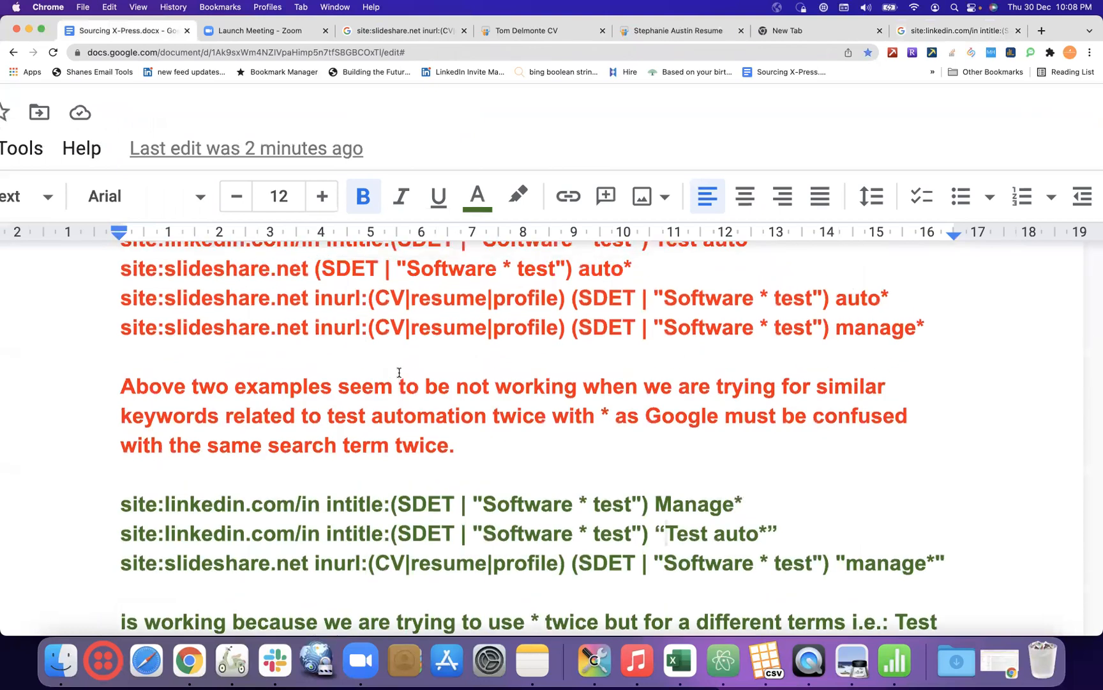
scroll(383, 351, up, 2)
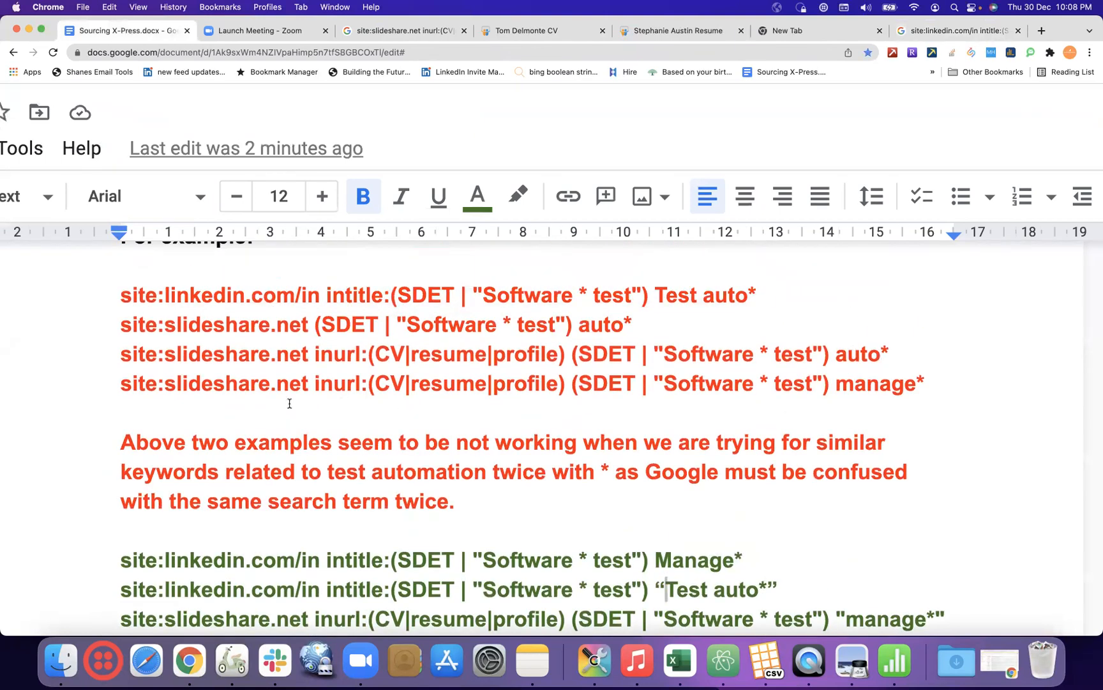
click(235, 441)
key(BackSpace)
key(BackSpace)
key(BackSpace)
key(BackSpace)
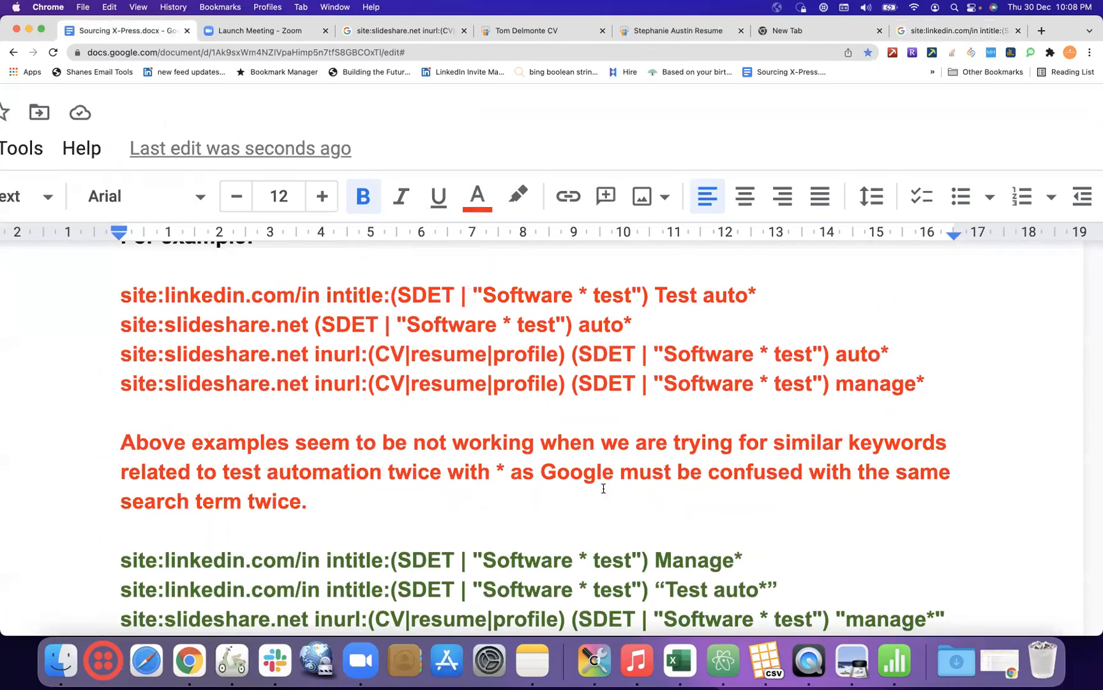
Replace the red note's final period with "and when we are trying with the combination on site: and inurl:".
click(317, 497)
key(BackSpace)
text(a)
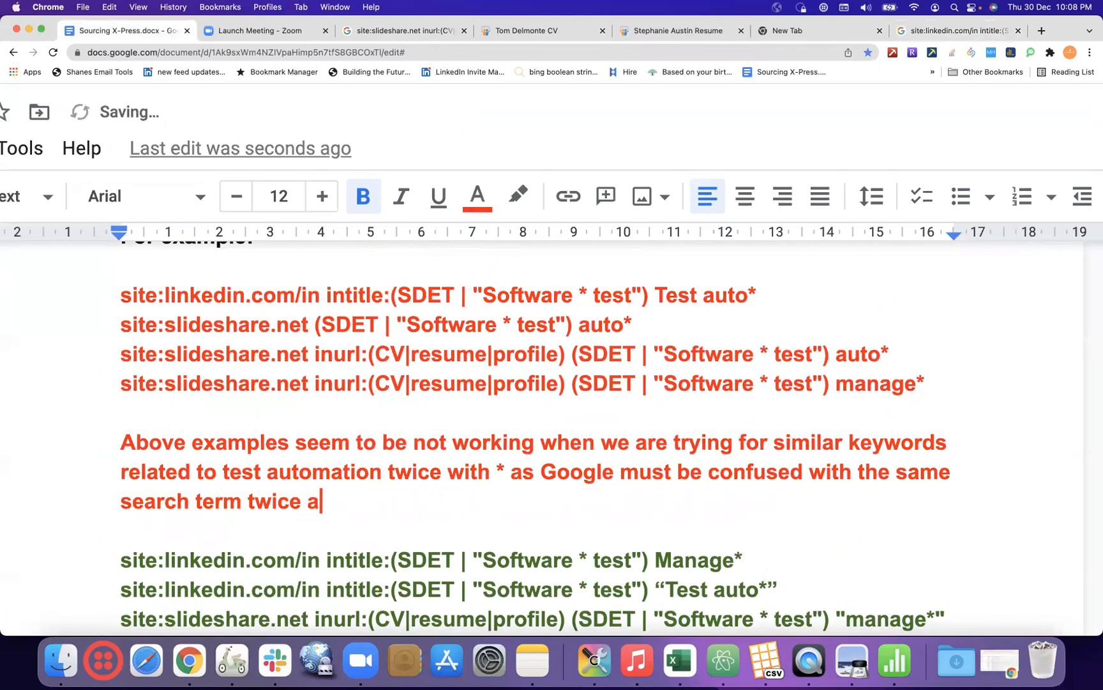
text(nd when )
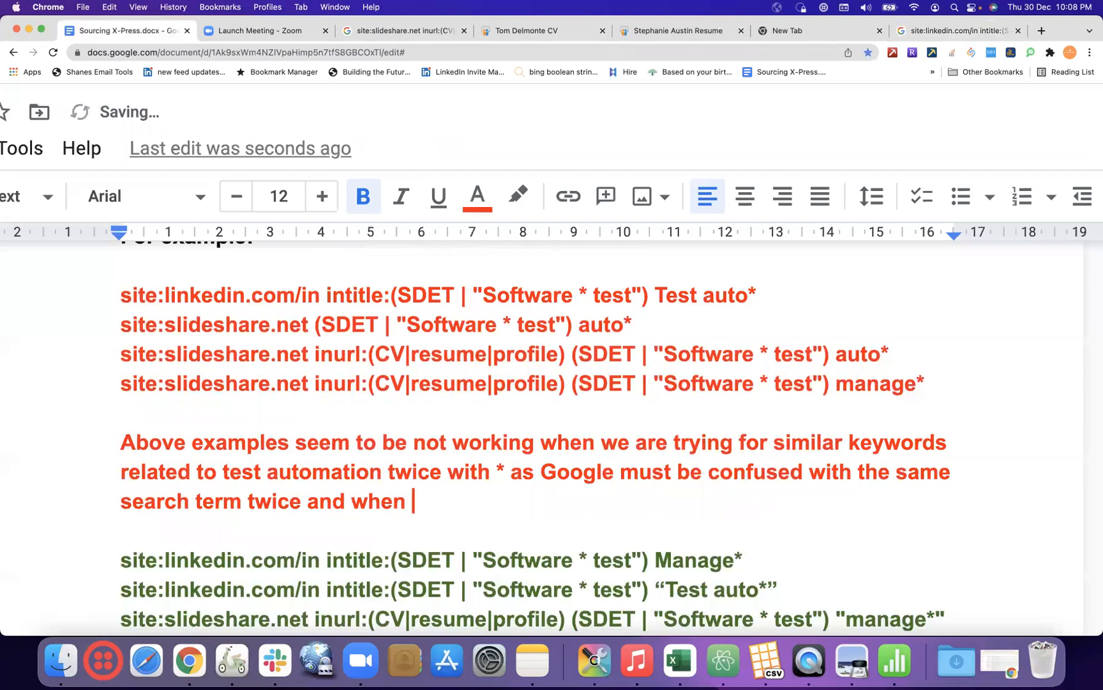
text(we are tr)
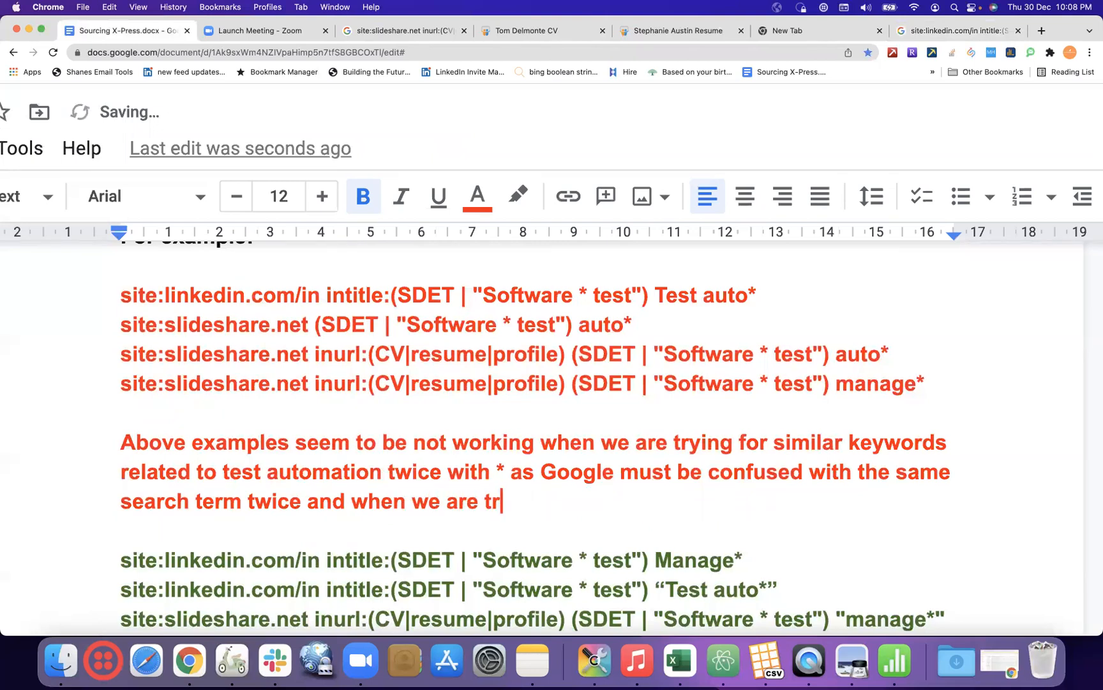
text(ying with)
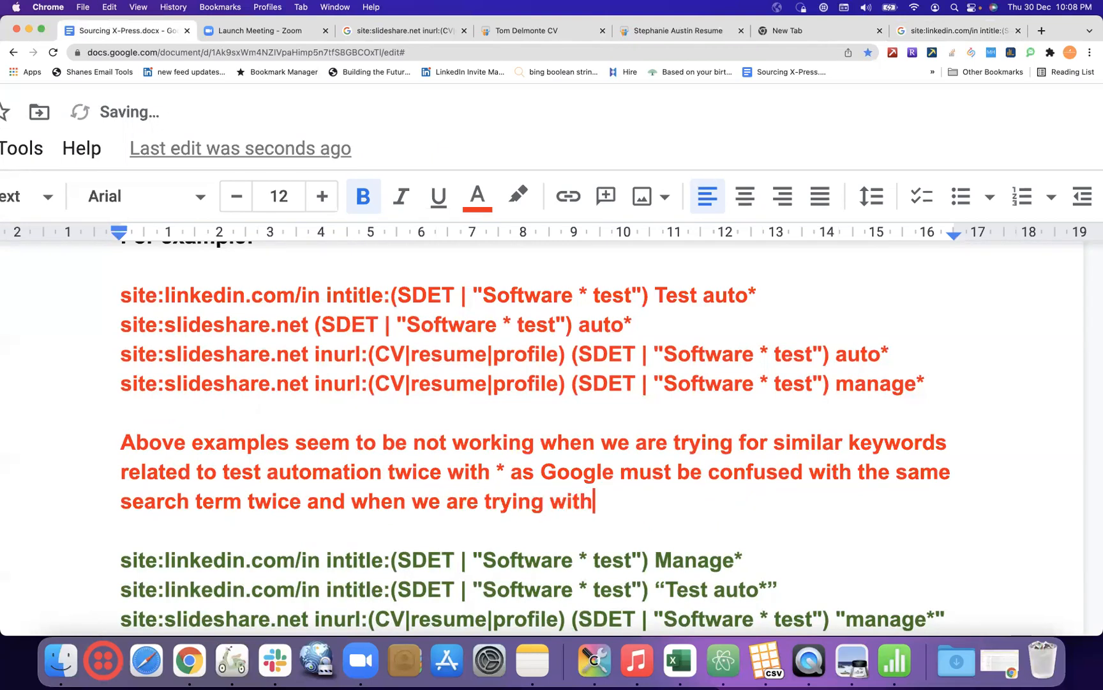
text( the com)
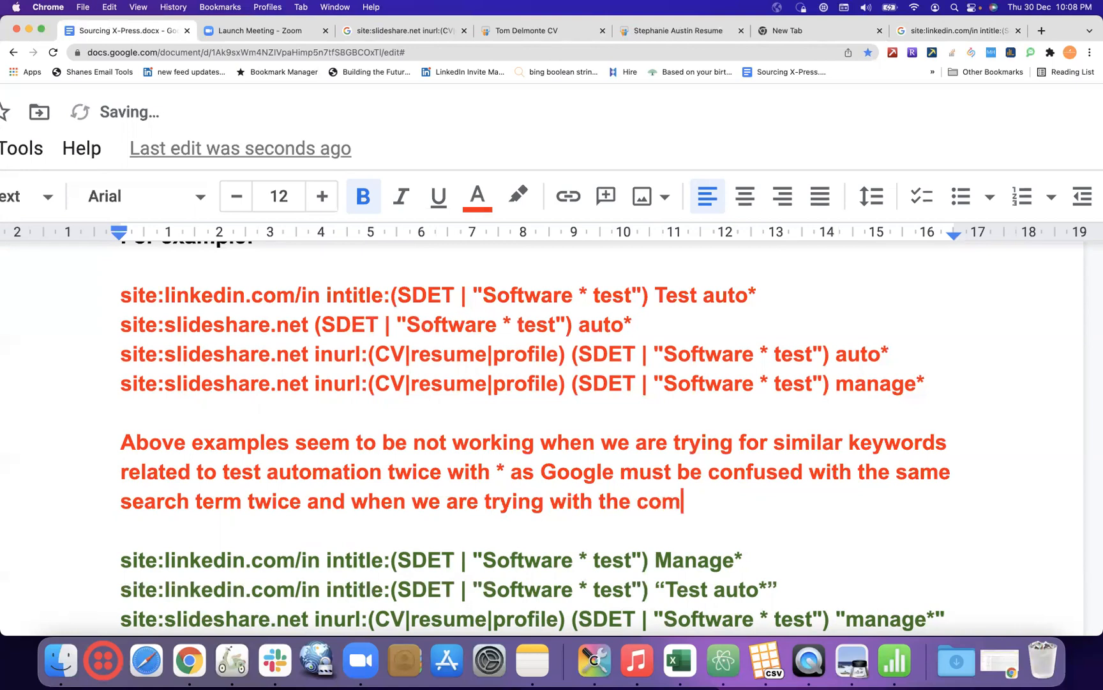
text(bination )
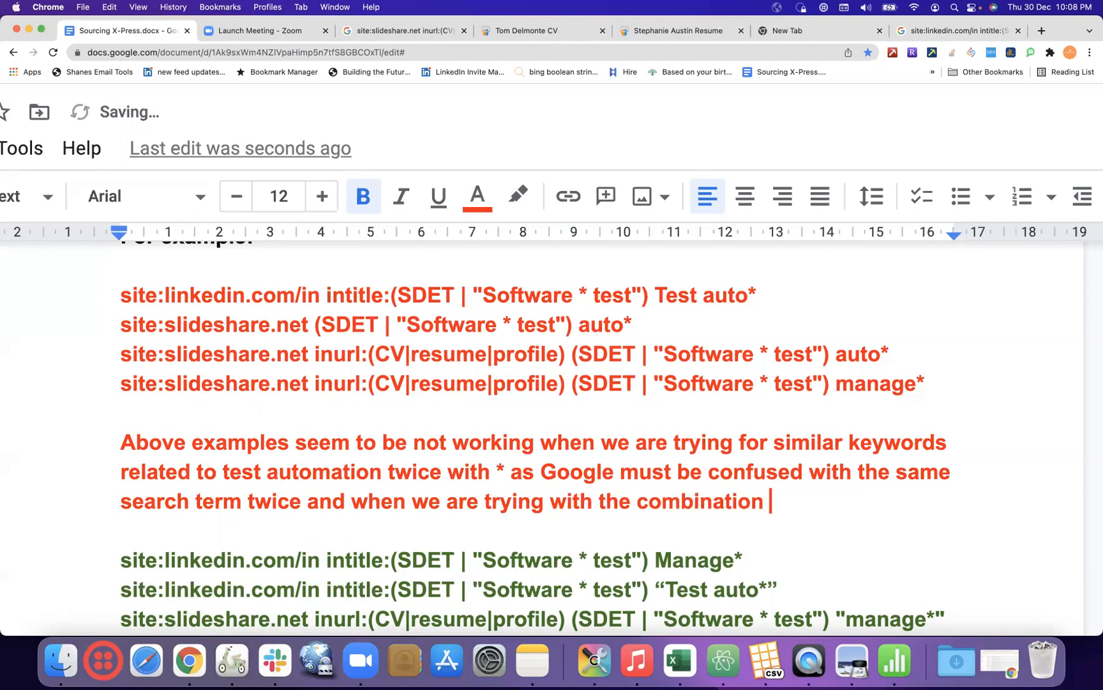
text(on site:)
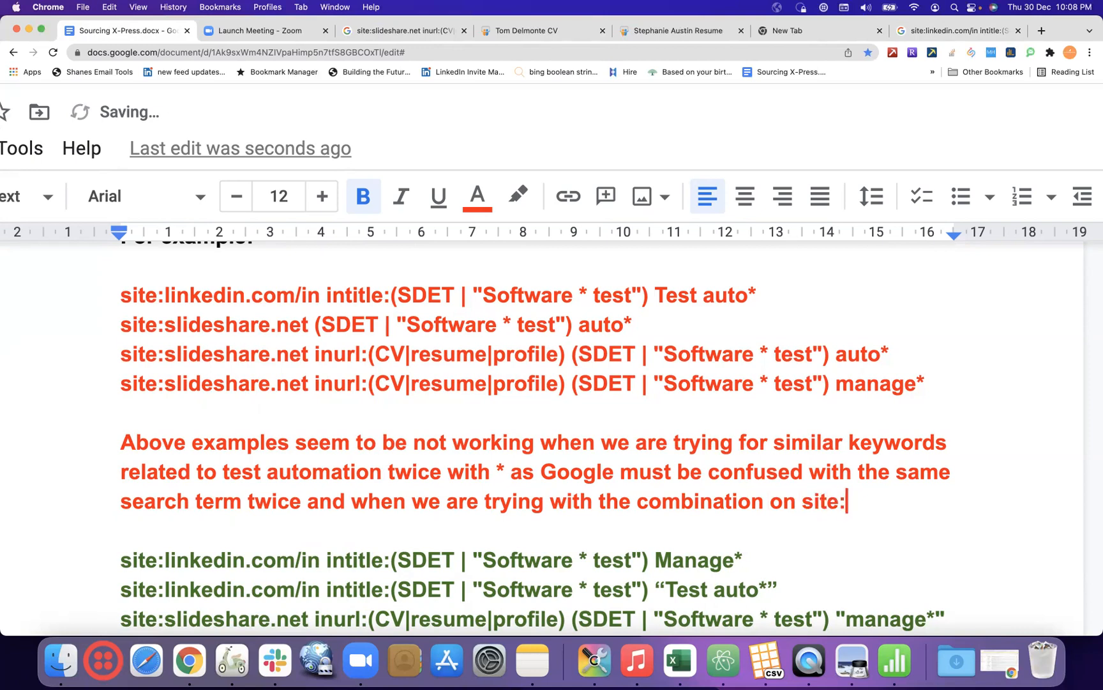
text( and inurl:)
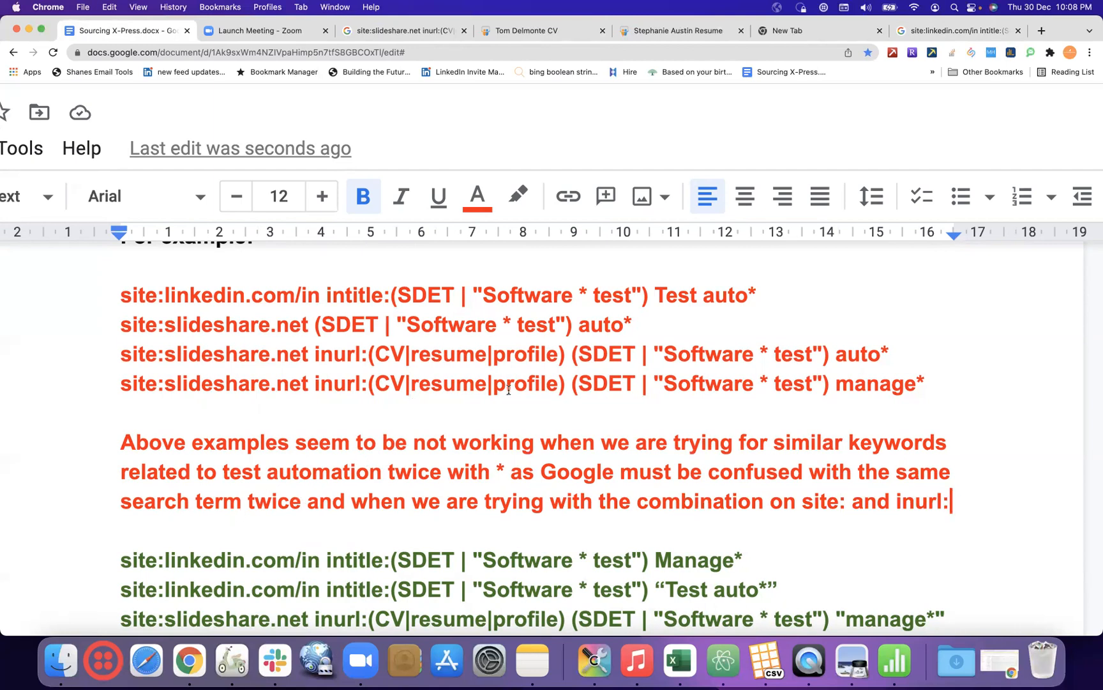
Append "and" to the red note, followed by "Software * test") manage* copied from the last red SlideShare query.
drag(655, 380, 917, 383)
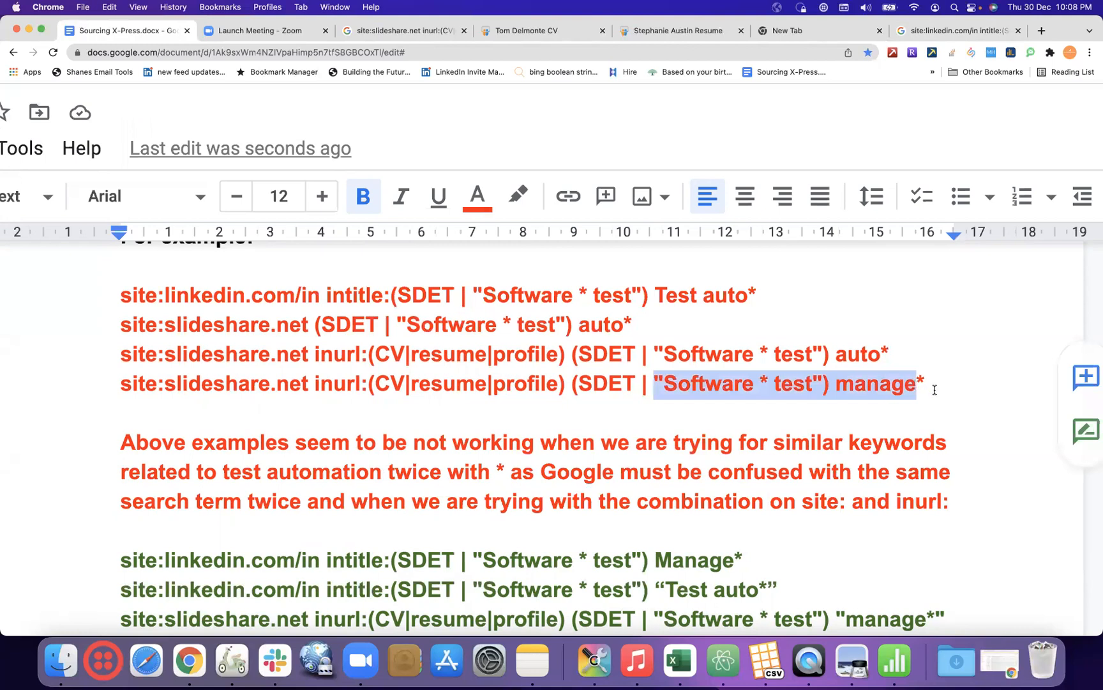
click(934, 389)
click(655, 378)
drag(656, 378, 929, 379)
key(super+c)
click(980, 508)
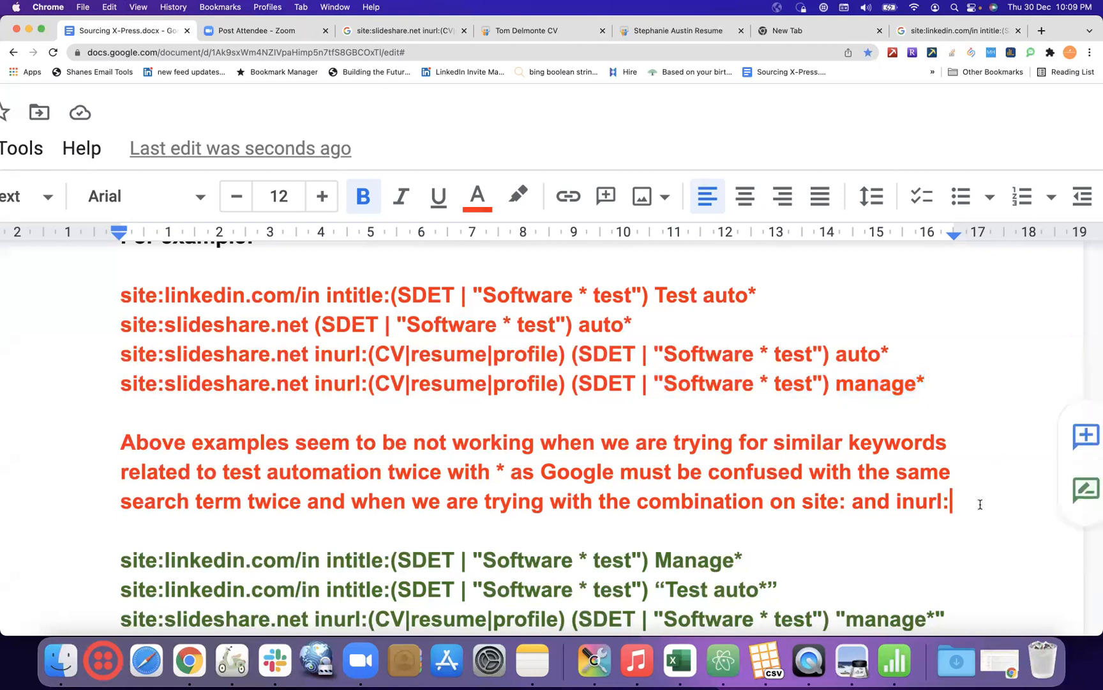
text(n)
key(BackSpace)
text(and)
key(super+v)
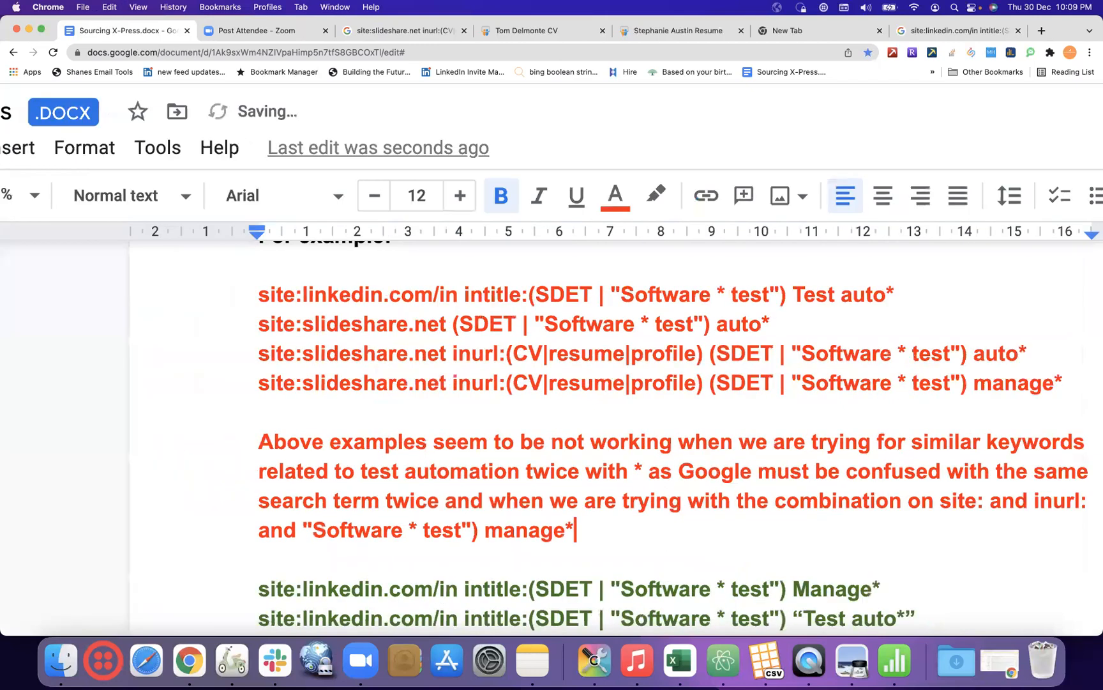
Copy the green LinkedIn query containing "Test auto*" into the Google LinkedIn search and run it with Test auto* unquoted.
scroll(813, 496, down, 2)
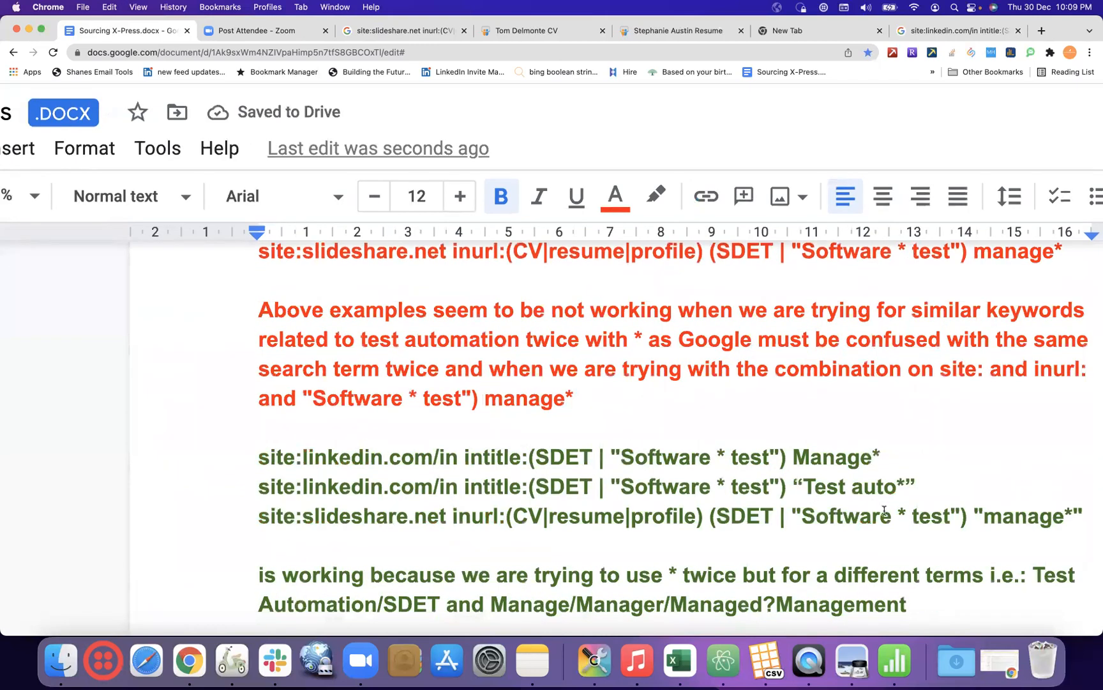
scroll(863, 419, down, 1)
scroll(863, 419, right, 1)
scroll(665, 395, down, 1)
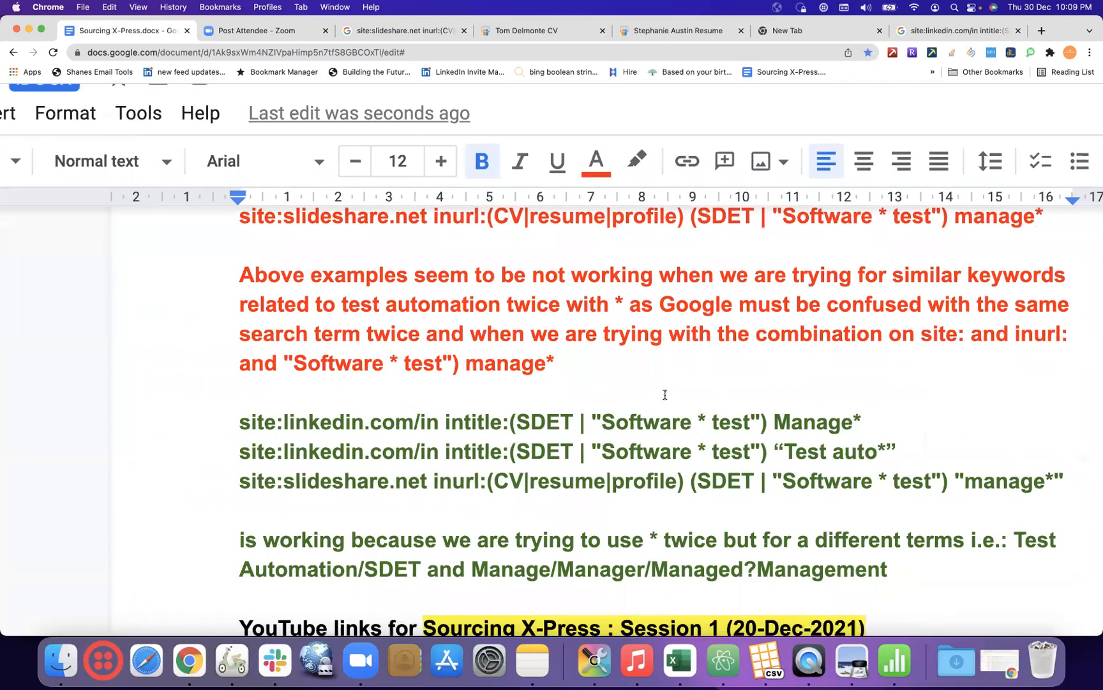
scroll(665, 395, right, 3)
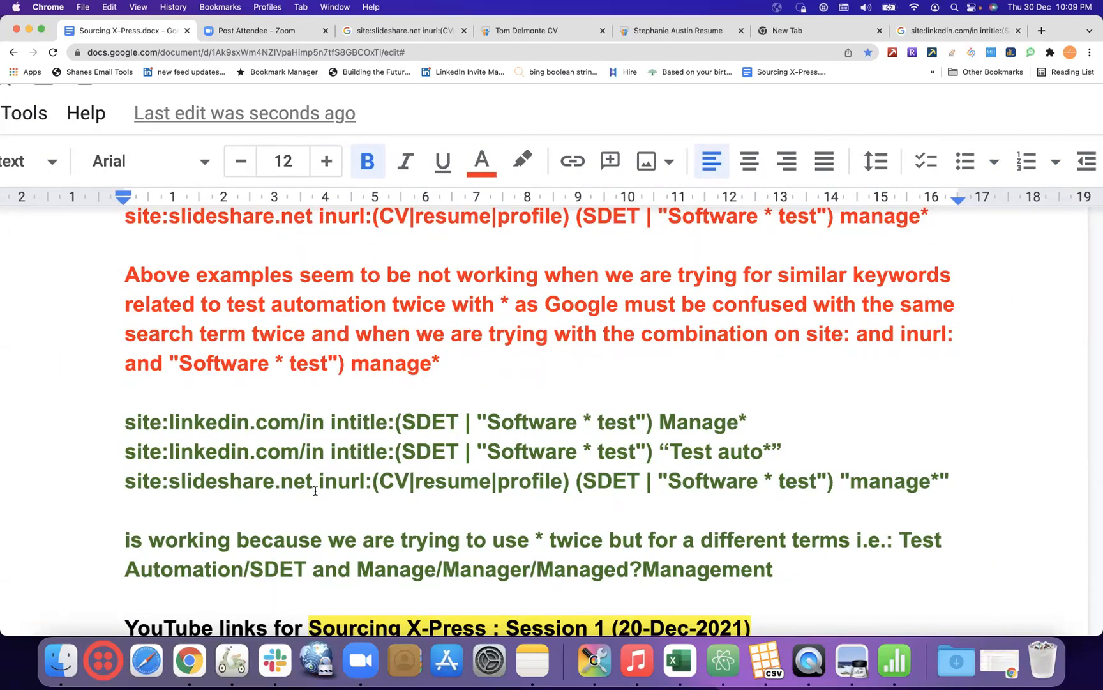
scroll(677, 360, down, 5)
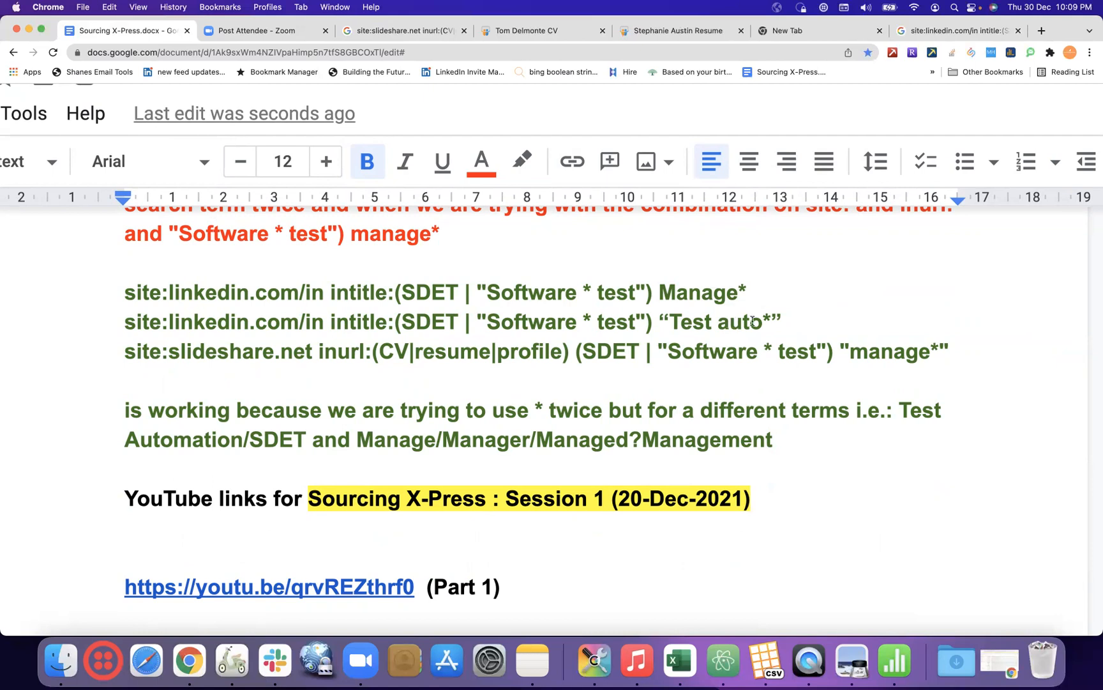
drag(783, 319, 84, 329)
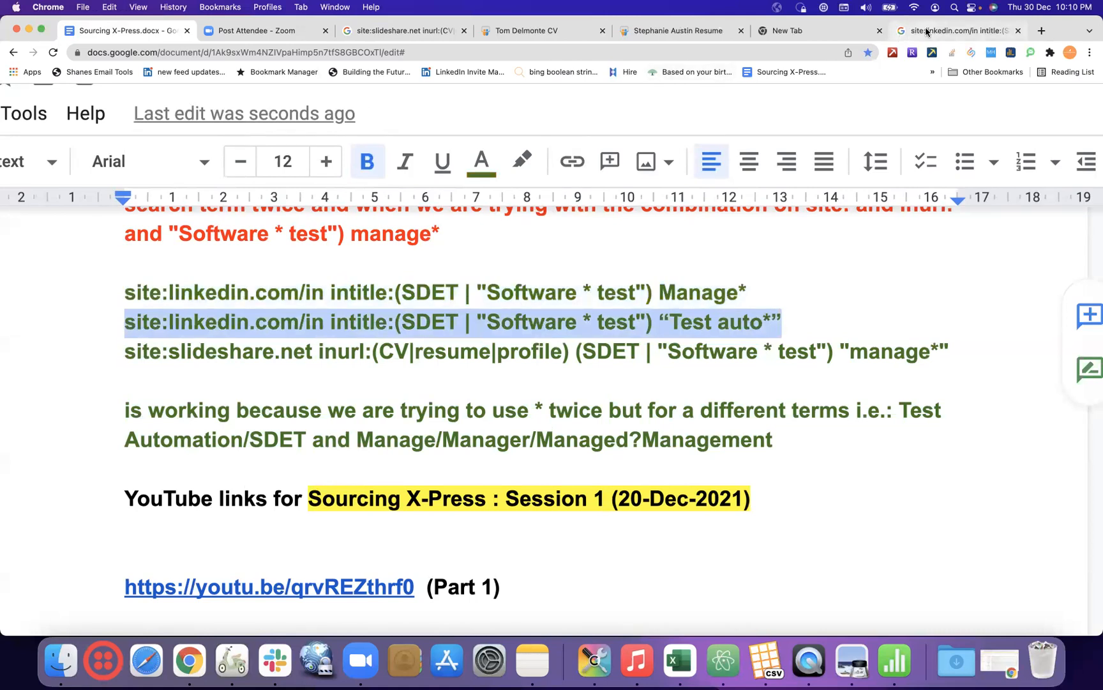
click(898, 37)
click(373, 111)
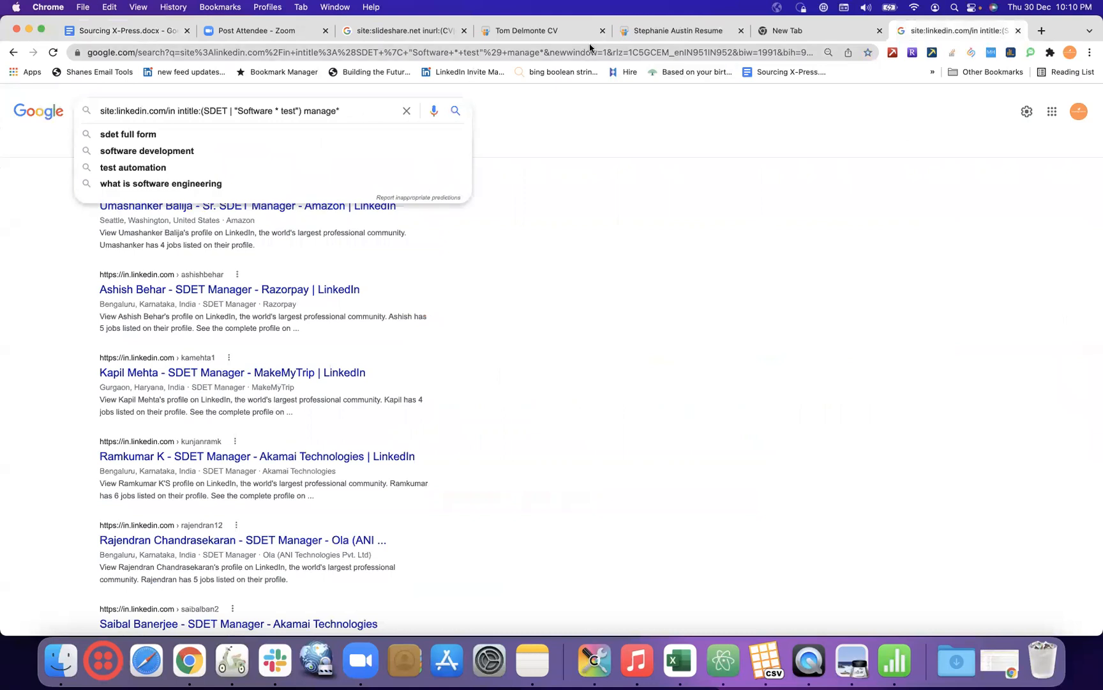
key(super+a)
key(super+v)
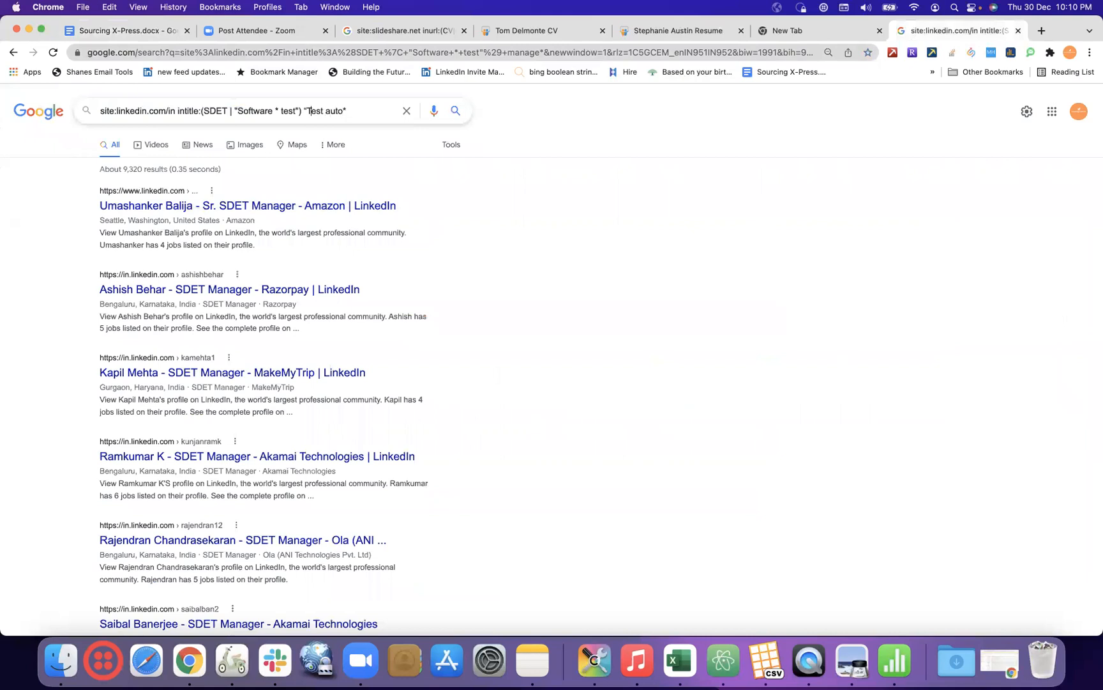
key(Return)
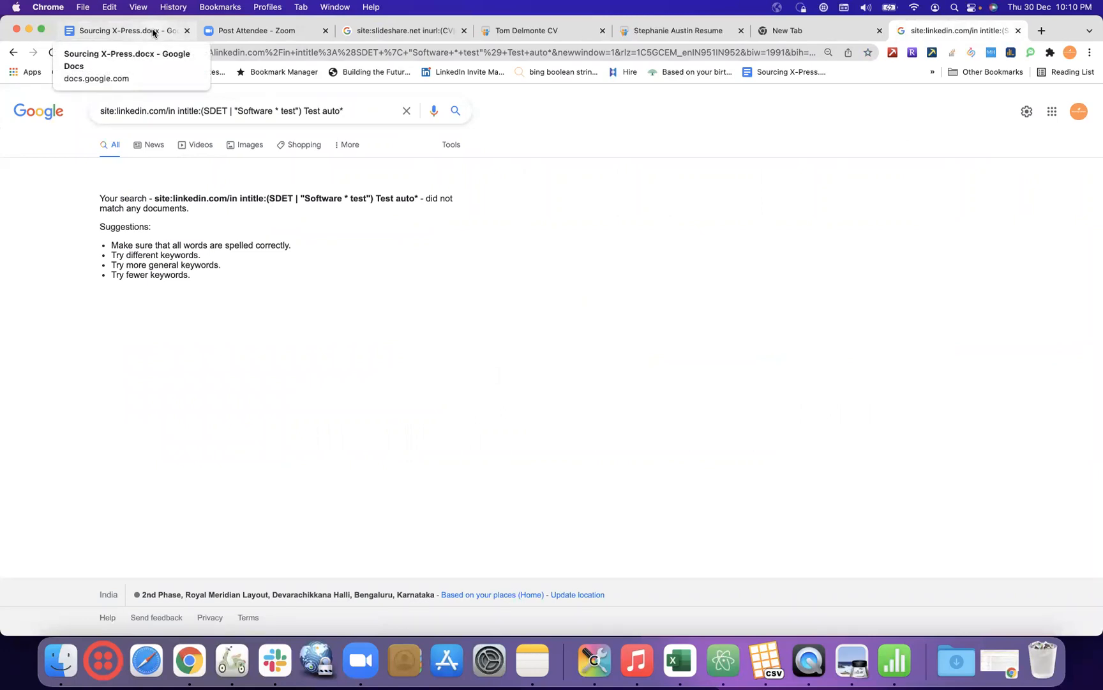
Swap Test auto* for manage* in the LinkedIn query and search again for comparison.
drag(344, 112, 294, 108)
text(manag)
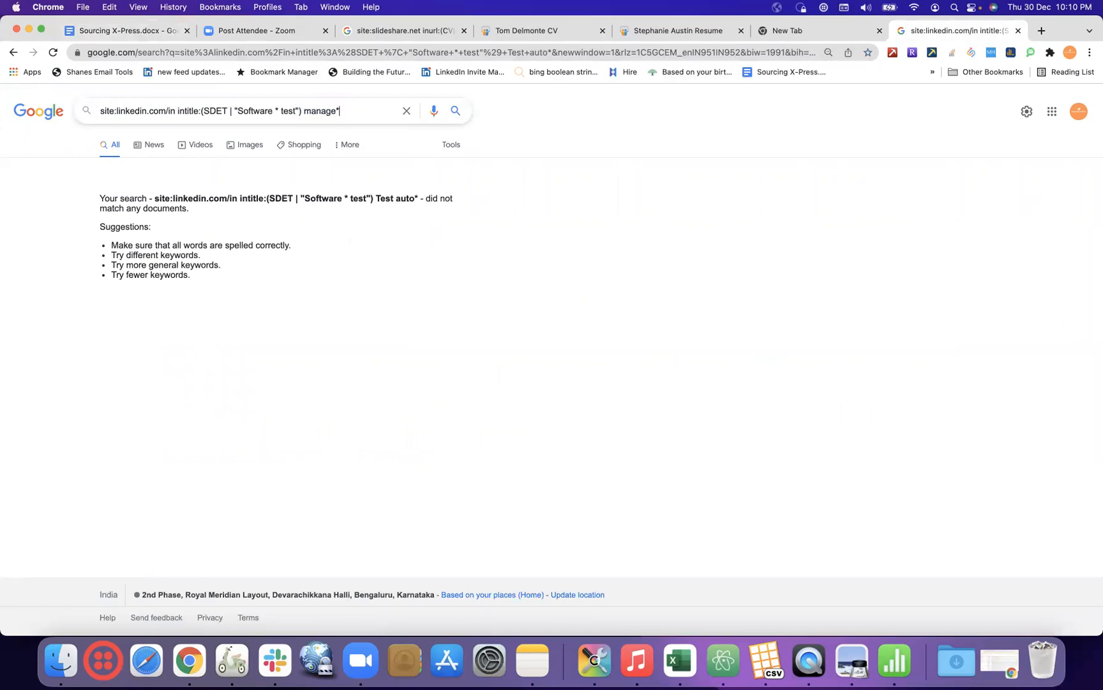
text(e*)
key(Return)
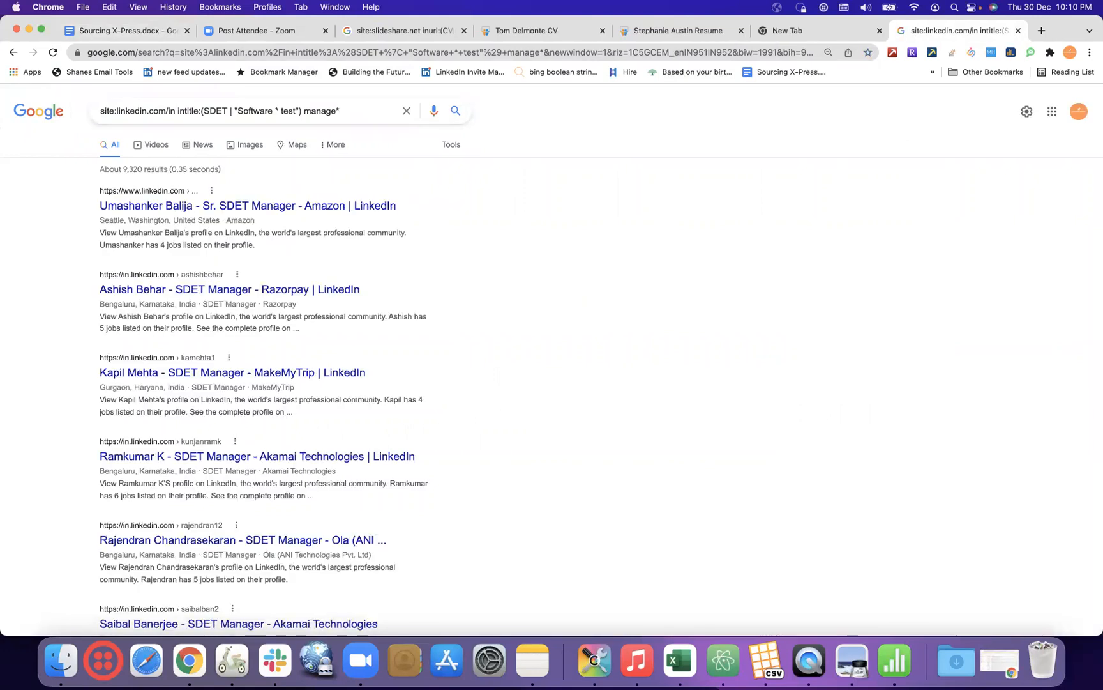
In the training document, append "or work." to the sentence ending "some examples it may not work" under Thumb rules 21.
click(86, 32)
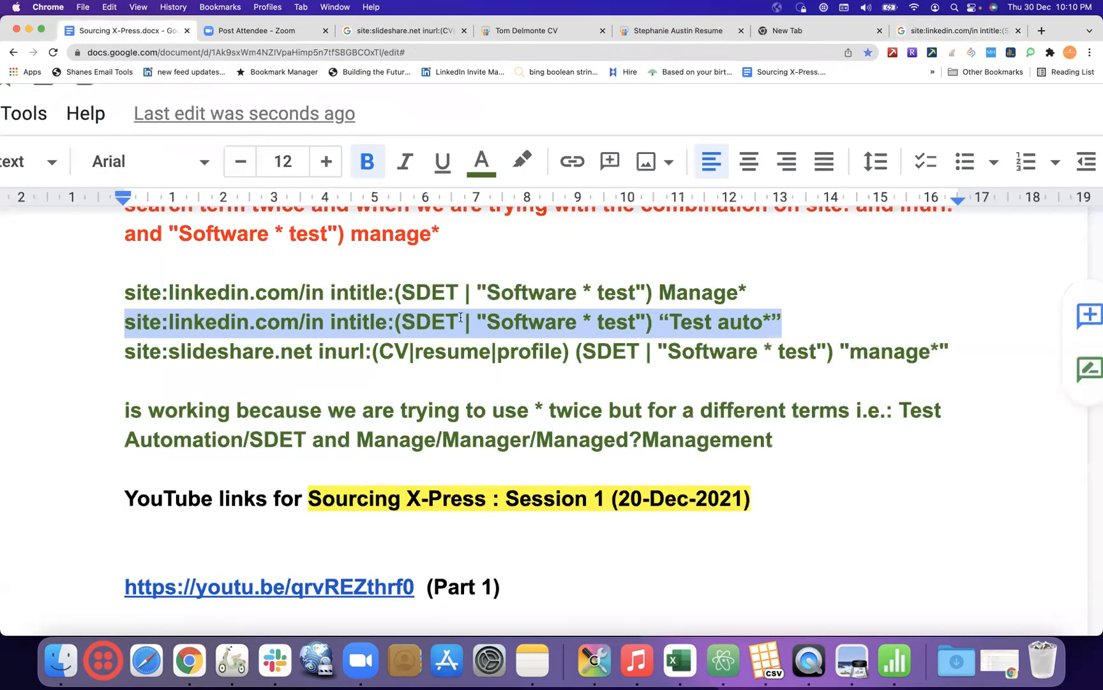
scroll(461, 317, up, 10)
scroll(476, 340, up, 3)
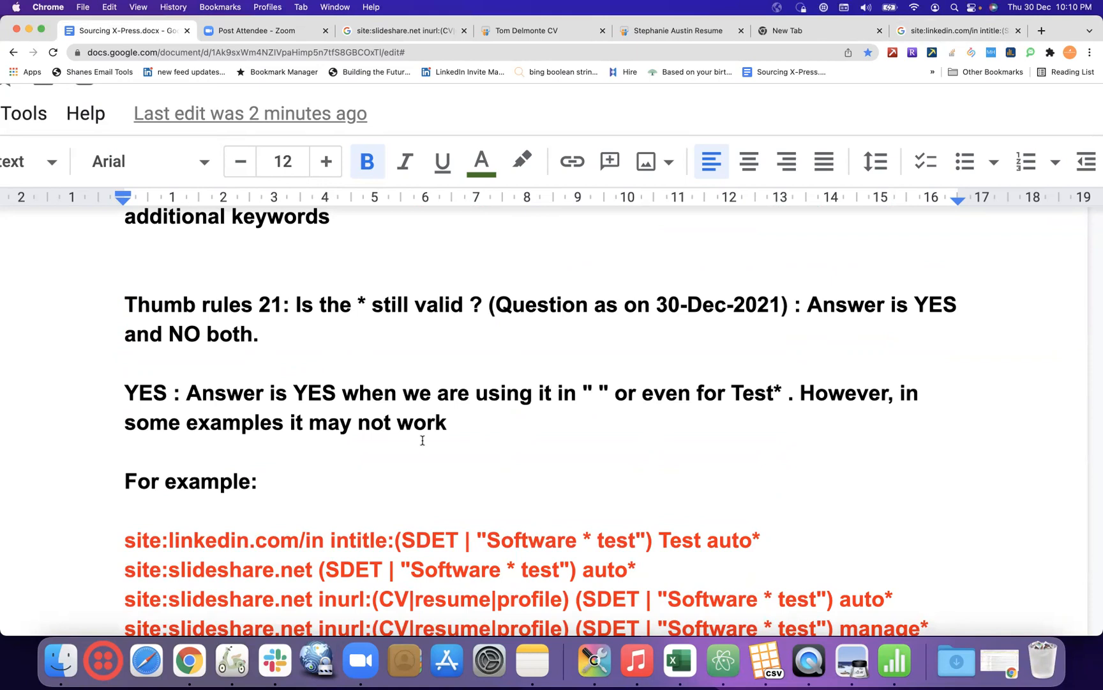
click(450, 424)
text(or )
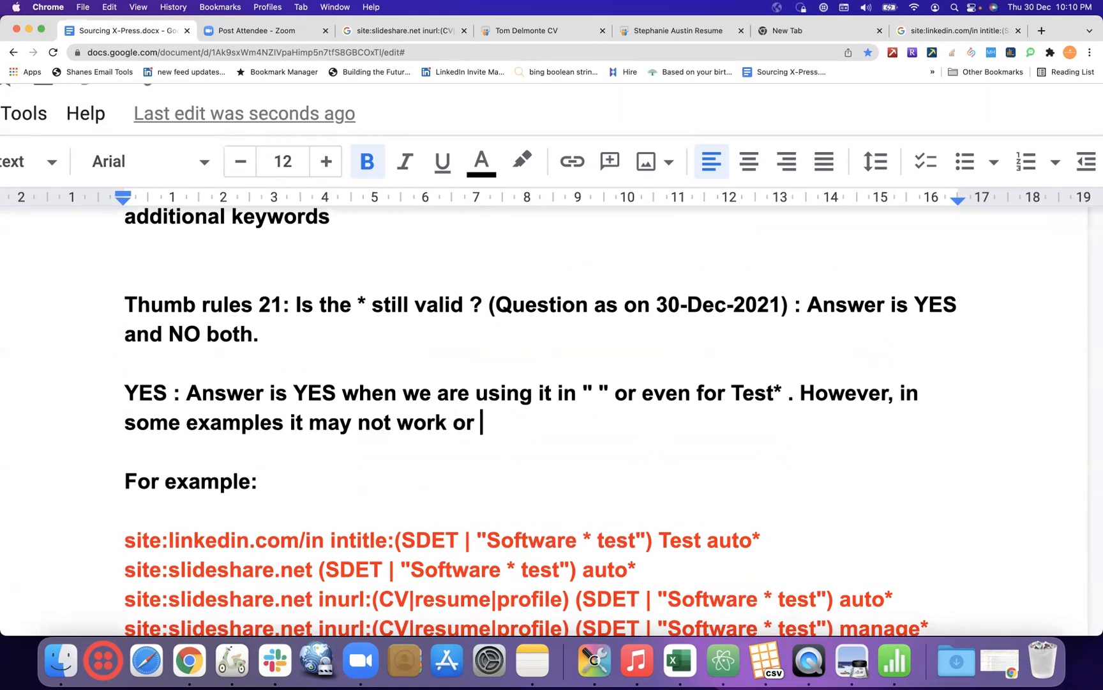
text(work.)
click(747, 498)
scroll(664, 454, down, 1)
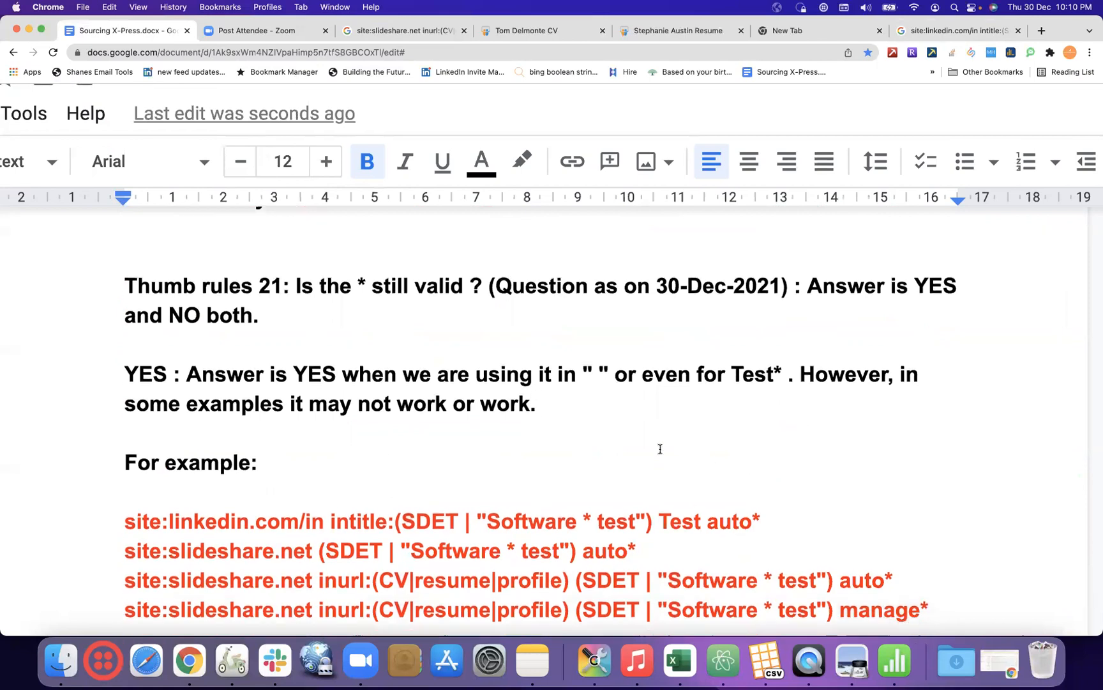
Replace the final period of the YES answer under Thumb rules 21 with "in a various use-cases.".
click(554, 404)
key(BackSpace)
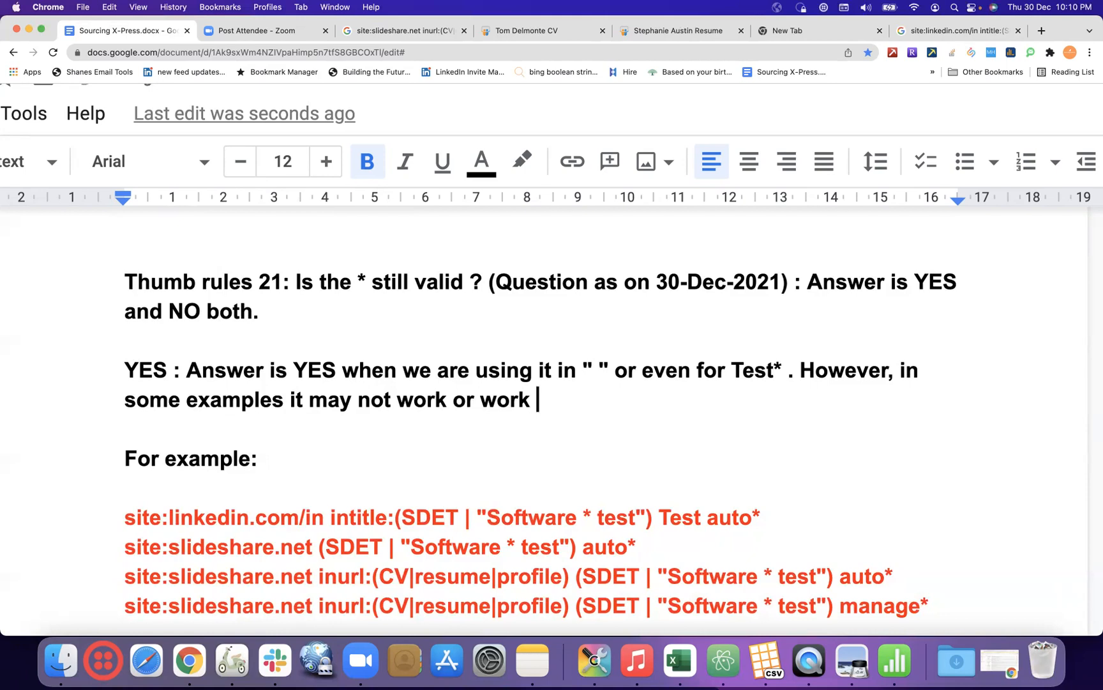
text(in a various )
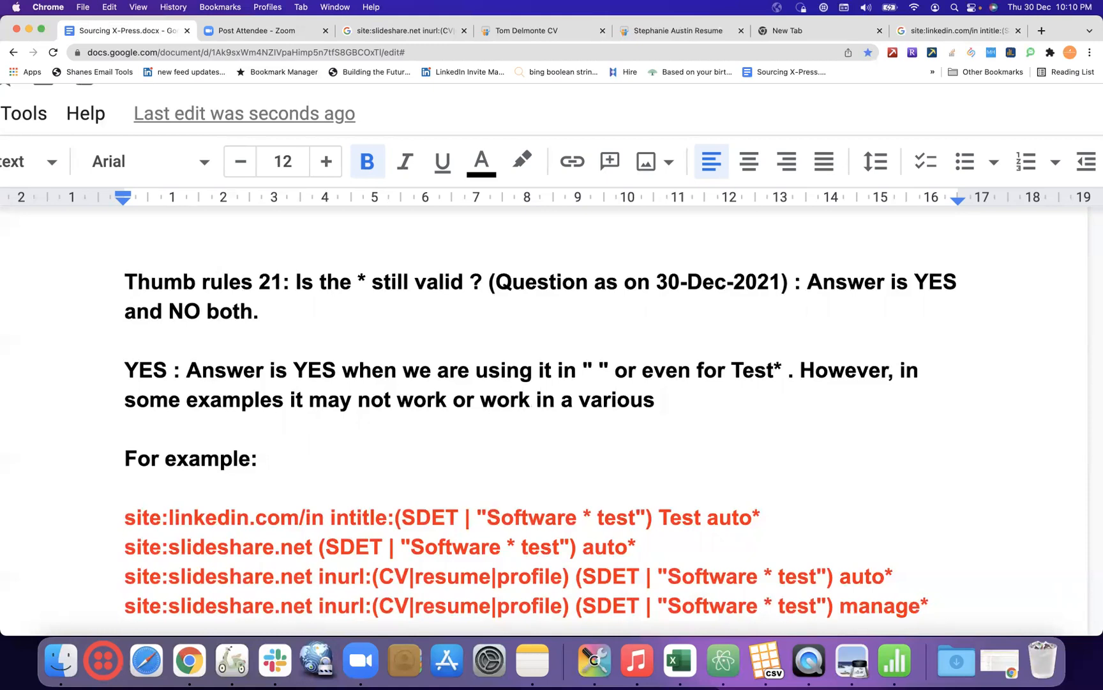
text(use-cases)
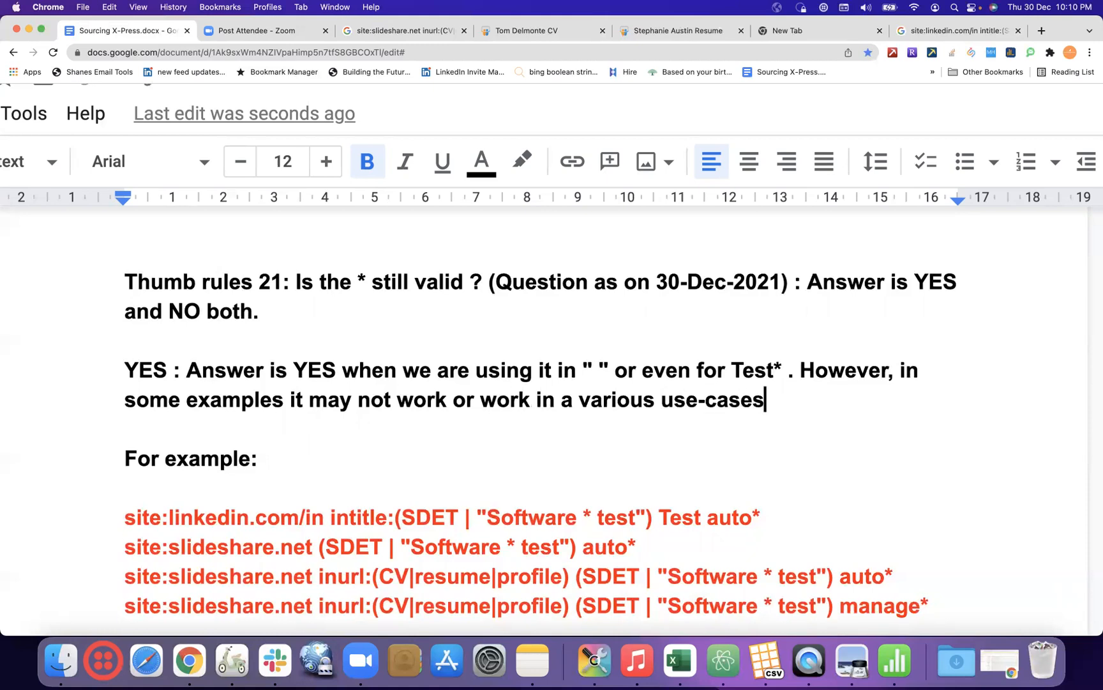
text(.)
Look through the training notes from the wildcard examples down to the SlideShare and Scribd queries at the document's end.
scroll(825, 415, down, 4)
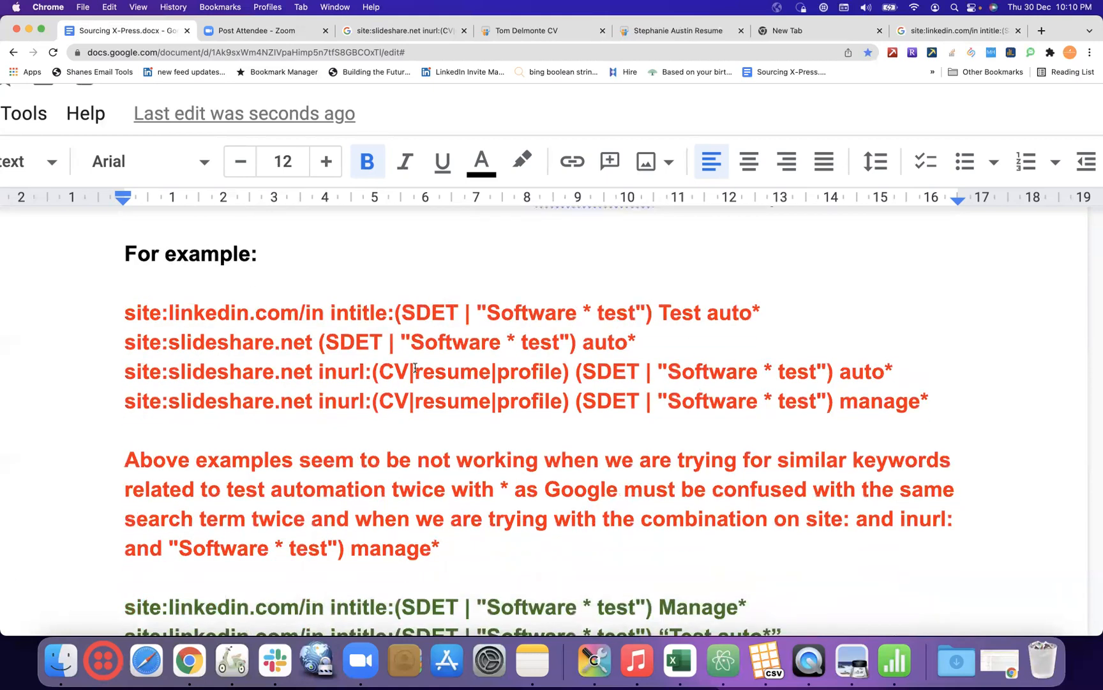
scroll(597, 435, down, 3)
scroll(596, 435, down, 4)
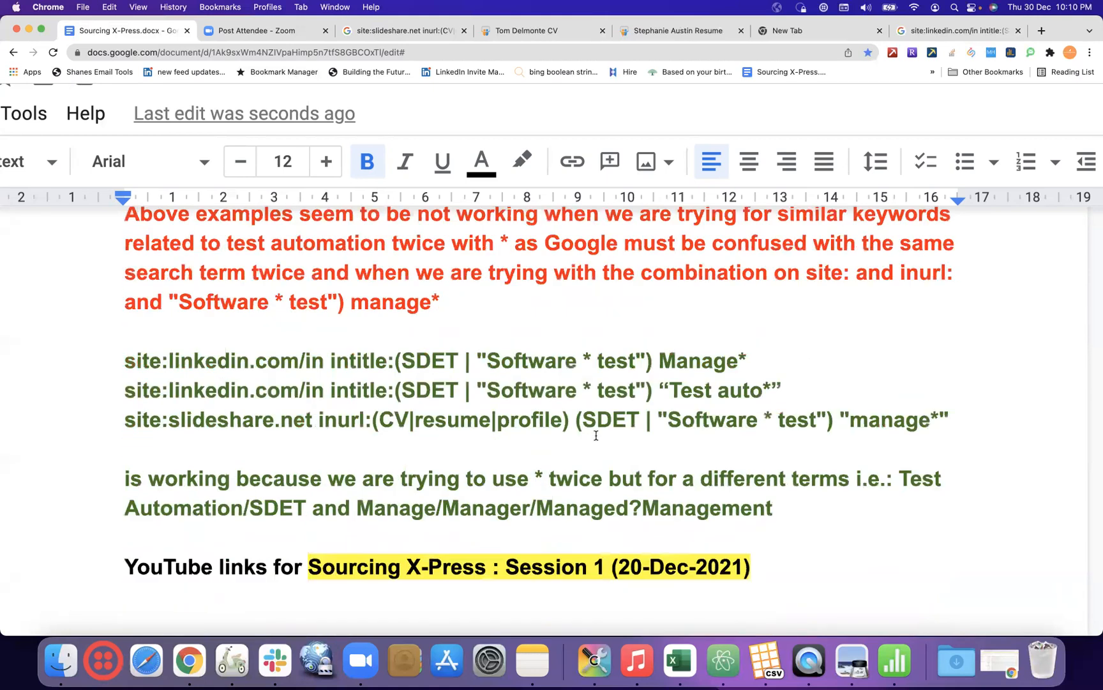
scroll(596, 435, down, 10)
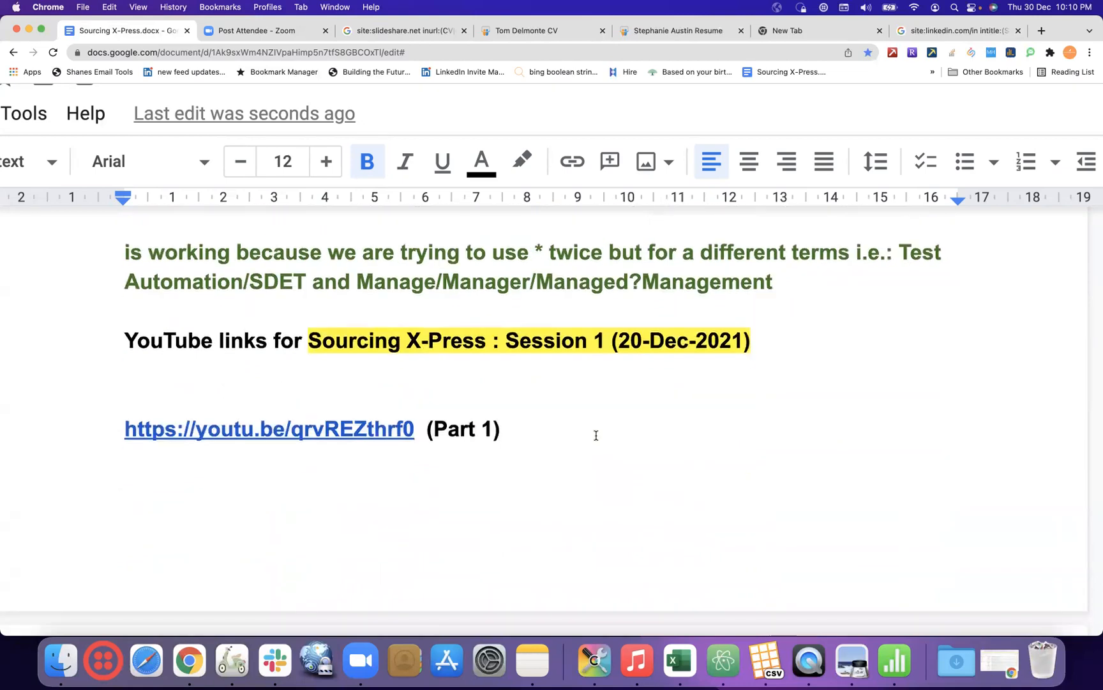
scroll(597, 434, down, 15)
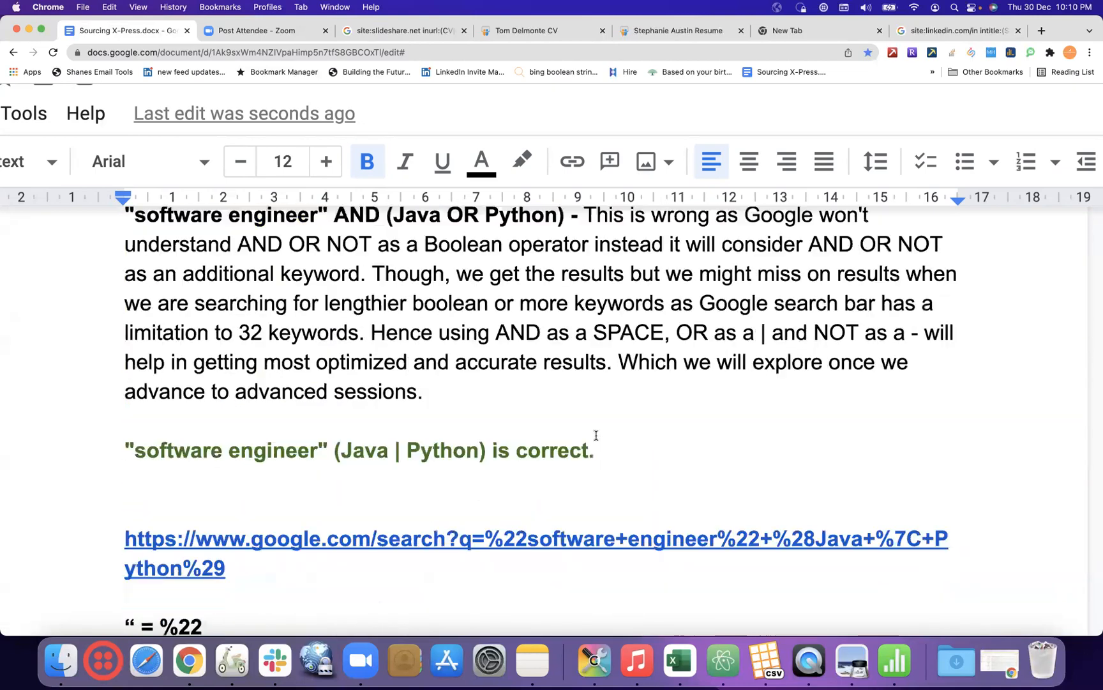
scroll(596, 434, down, 2)
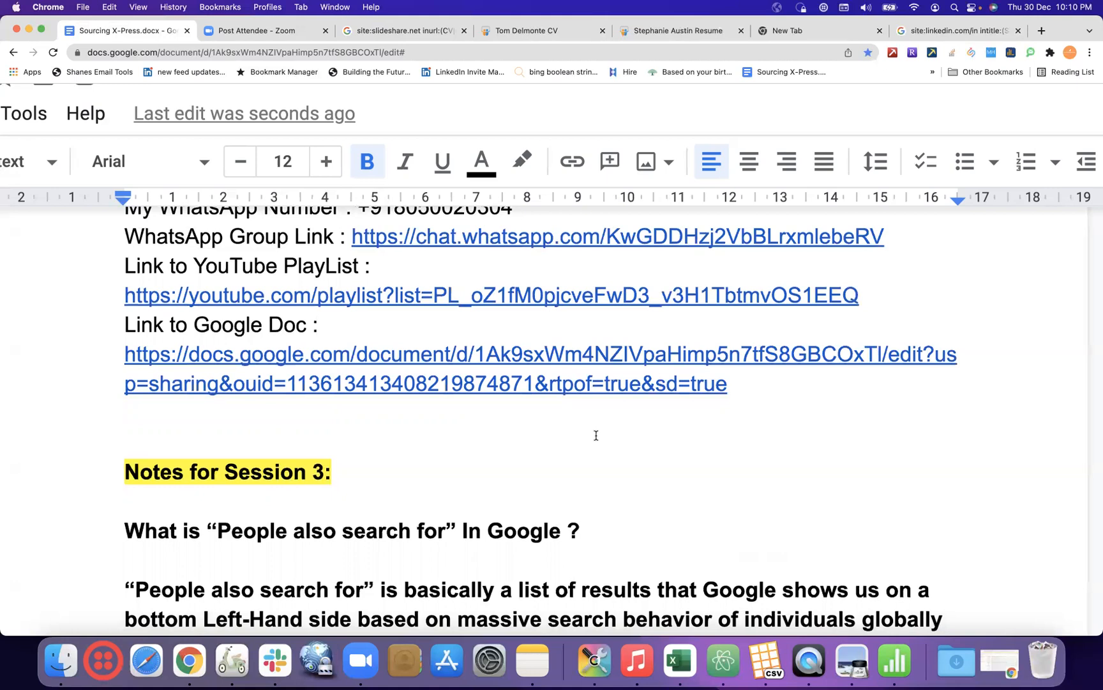
scroll(596, 435, down, 10)
scroll(595, 435, down, 10)
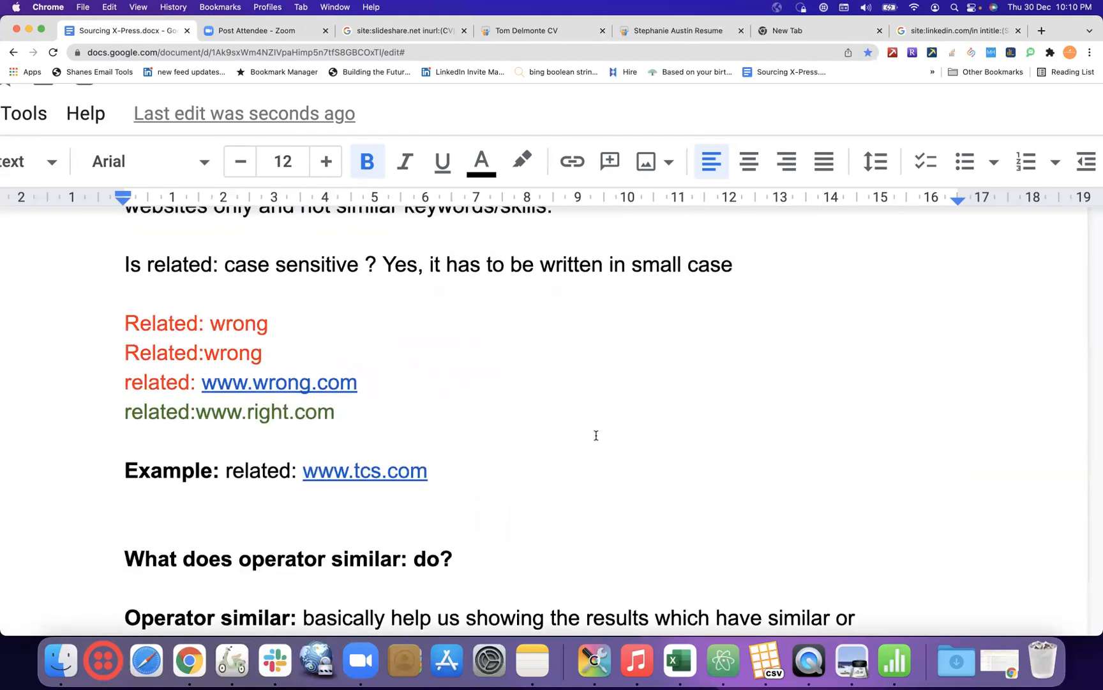
scroll(596, 435, down, 15)
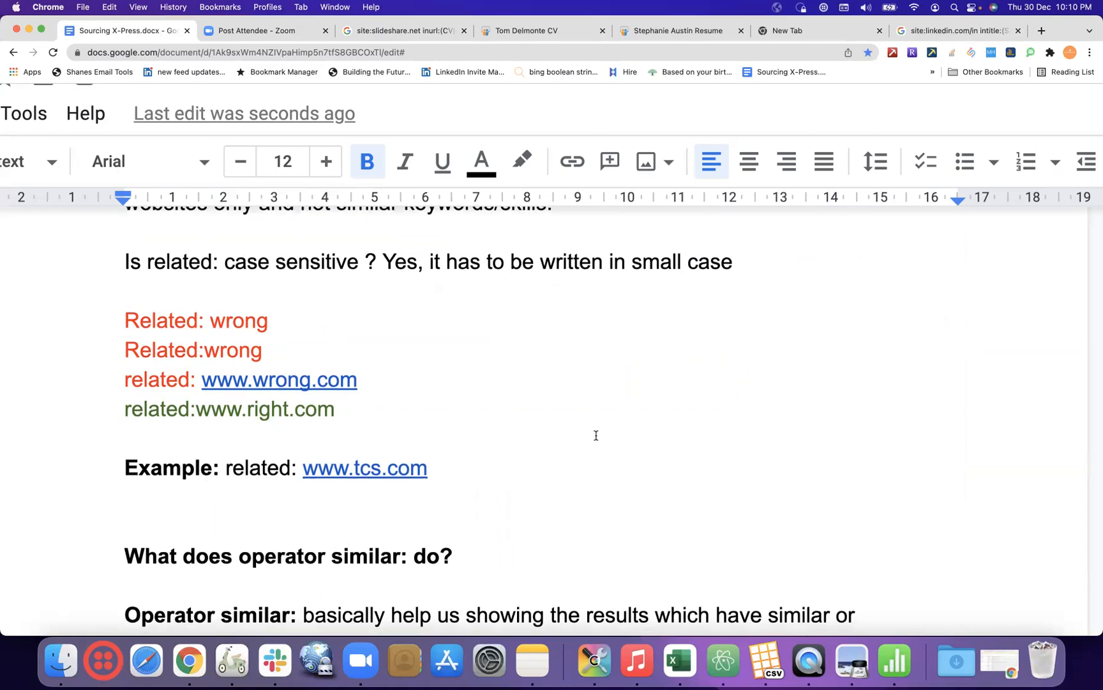
scroll(596, 435, down, 20)
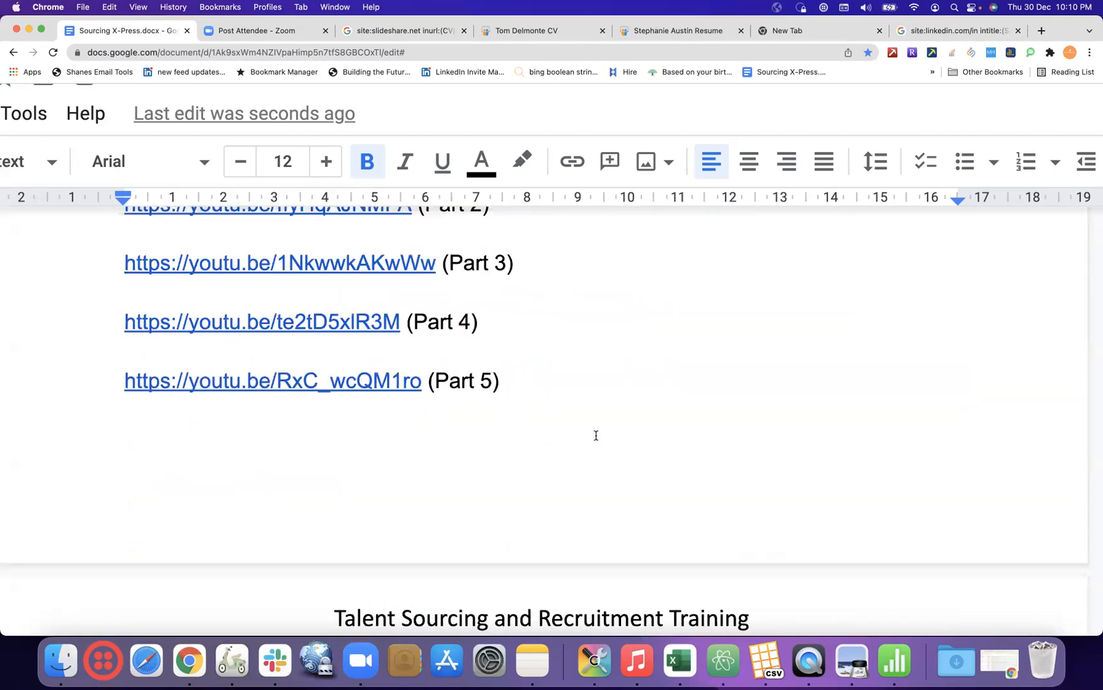
scroll(595, 434, up, 20)
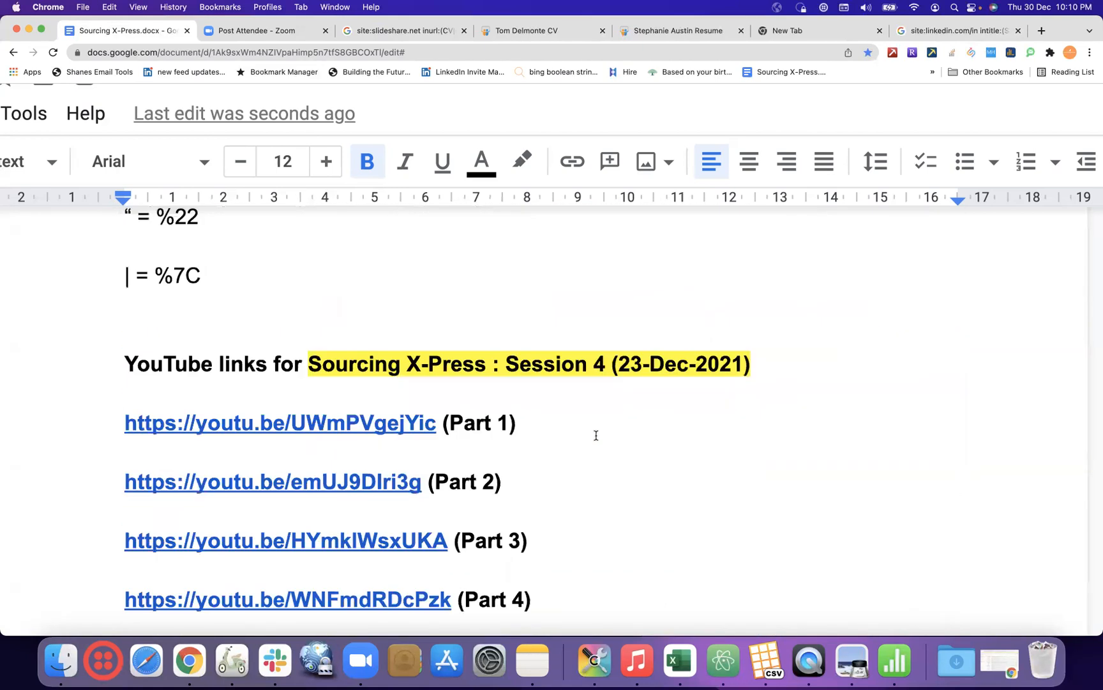
scroll(596, 435, down, 20)
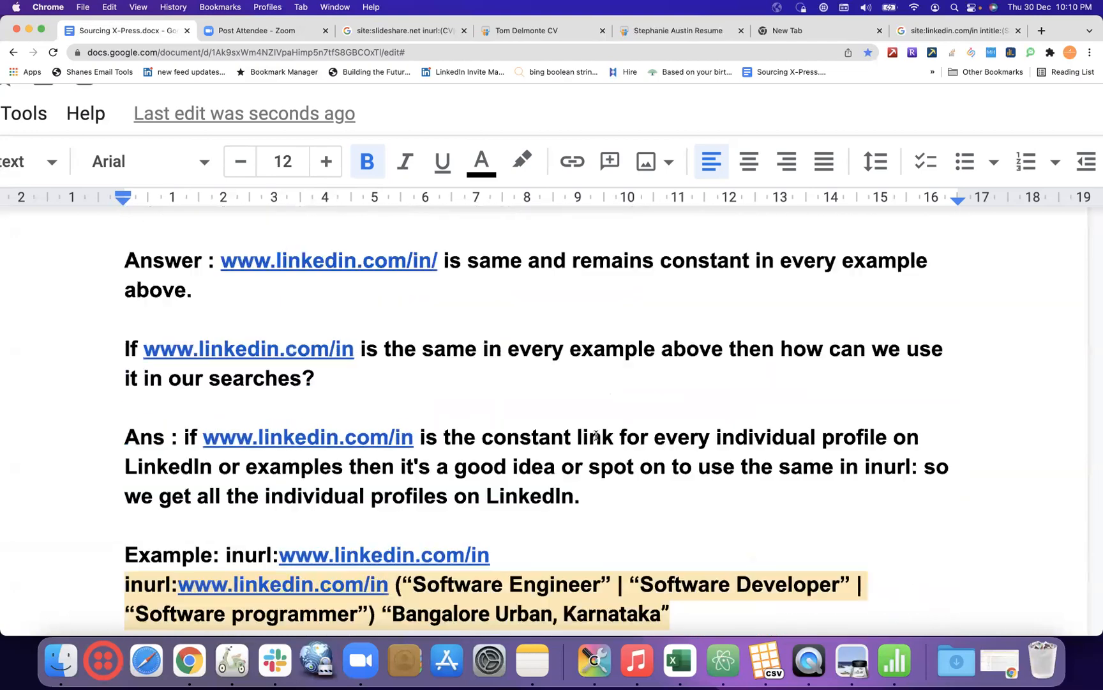
scroll(595, 435, down, 20)
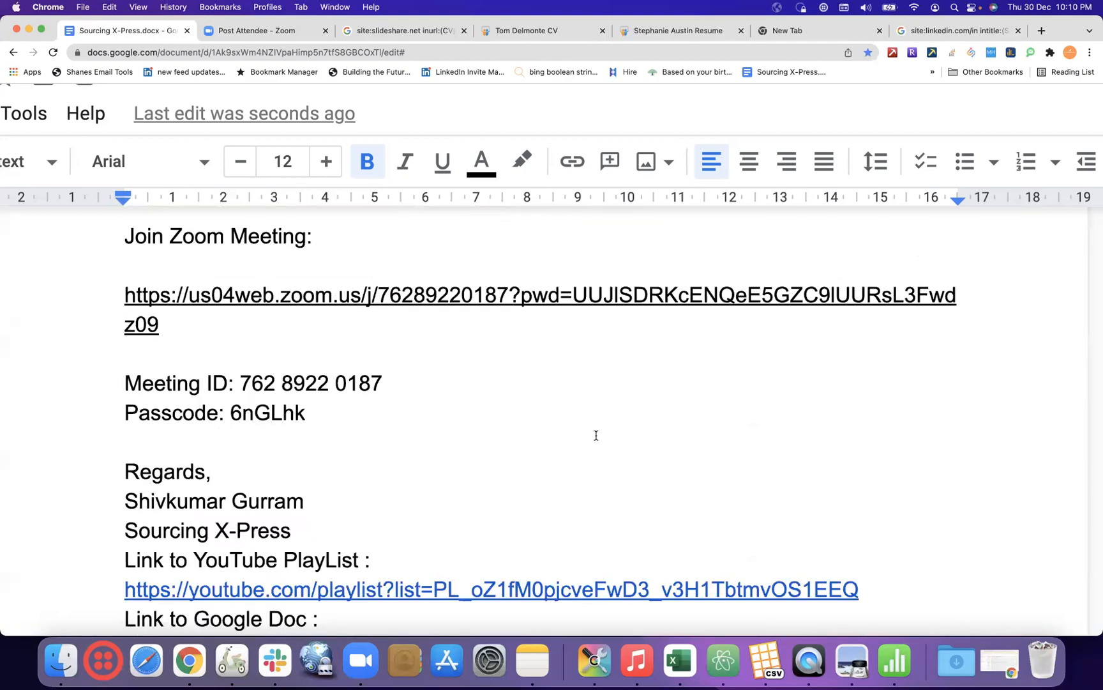
scroll(595, 434, down, 20)
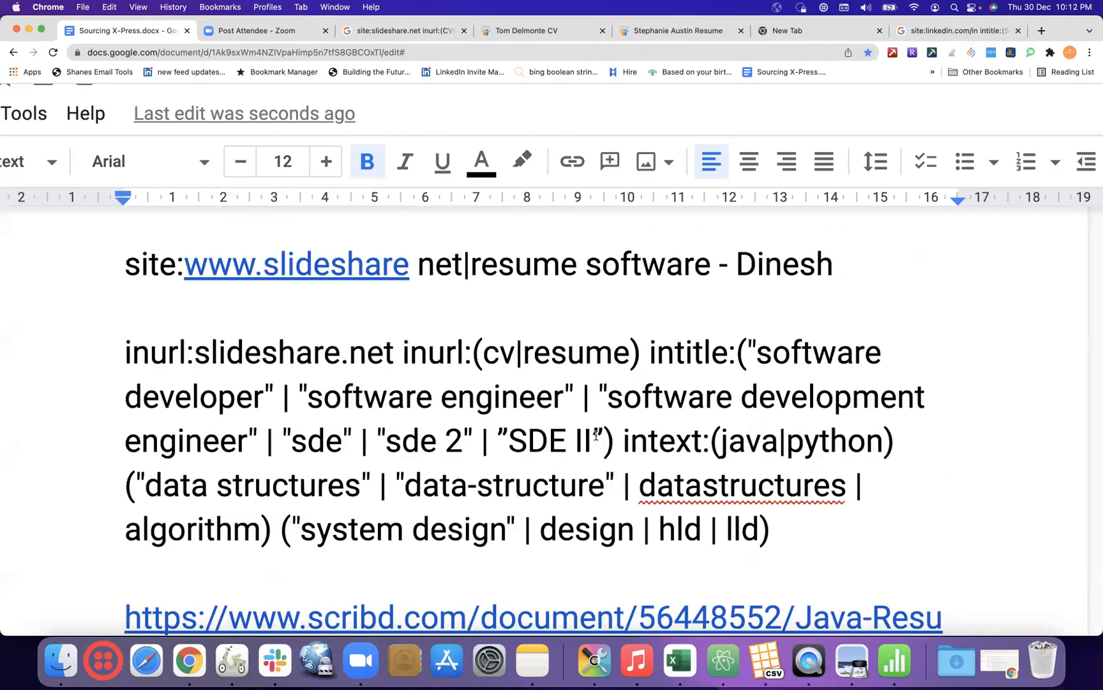
scroll(595, 435, down, 5)
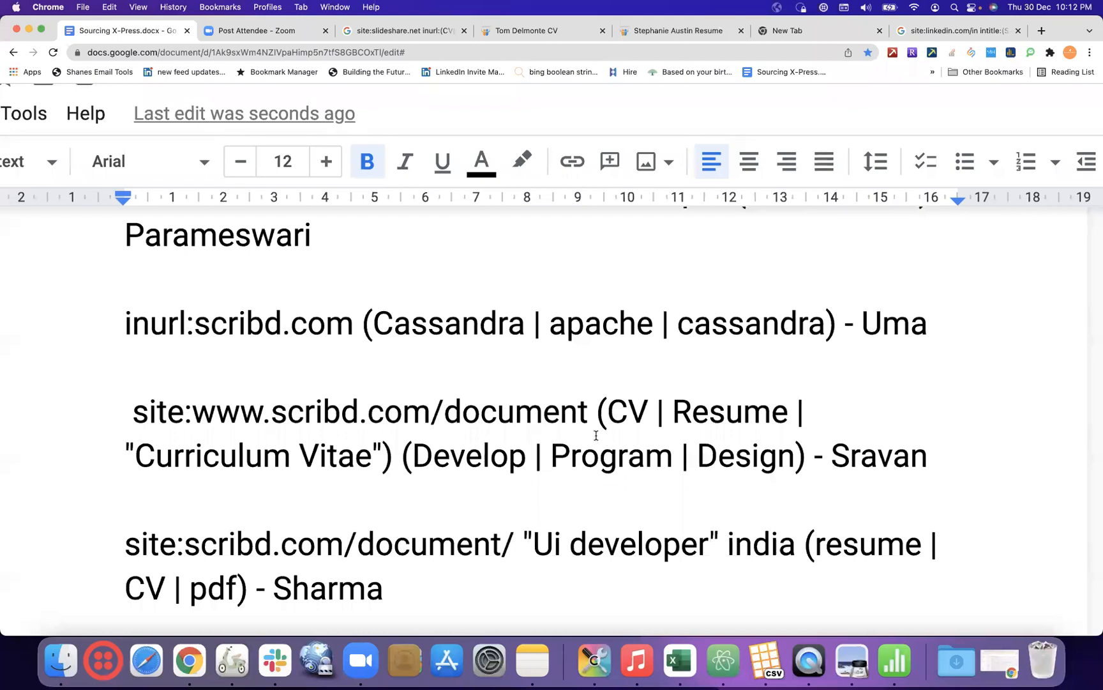
scroll(595, 435, down, 10)
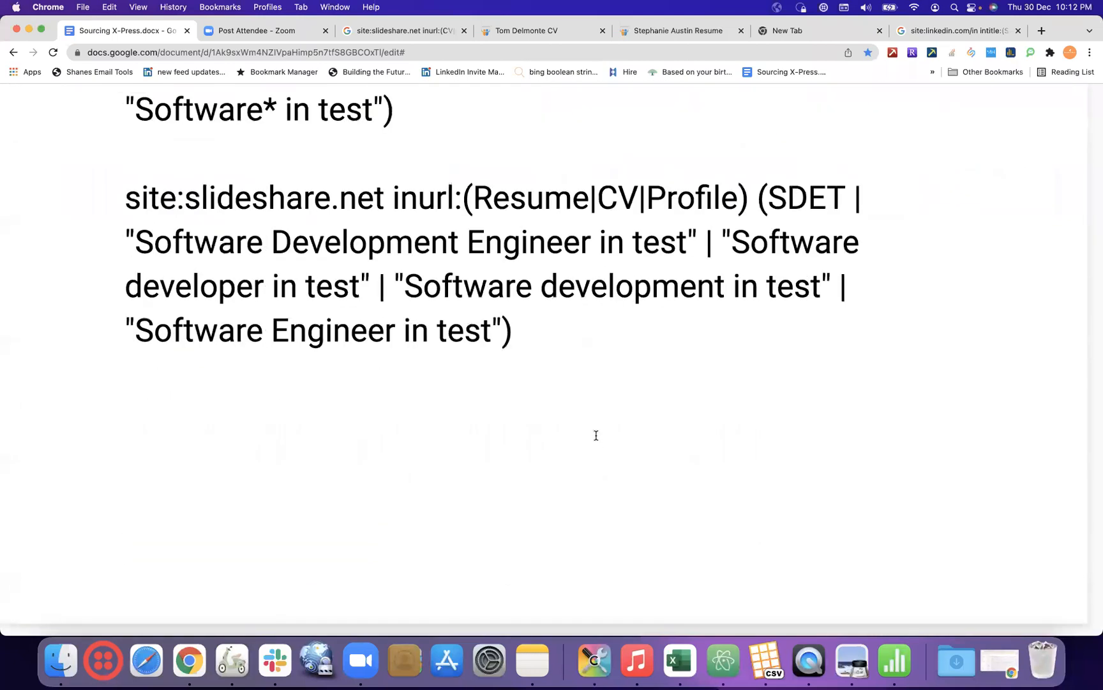
Go back to the Session 9 agenda and review its items on wildcards, slideshare.net and scribd.com sourcing, and Google Image Search.
scroll(595, 434, up, 15)
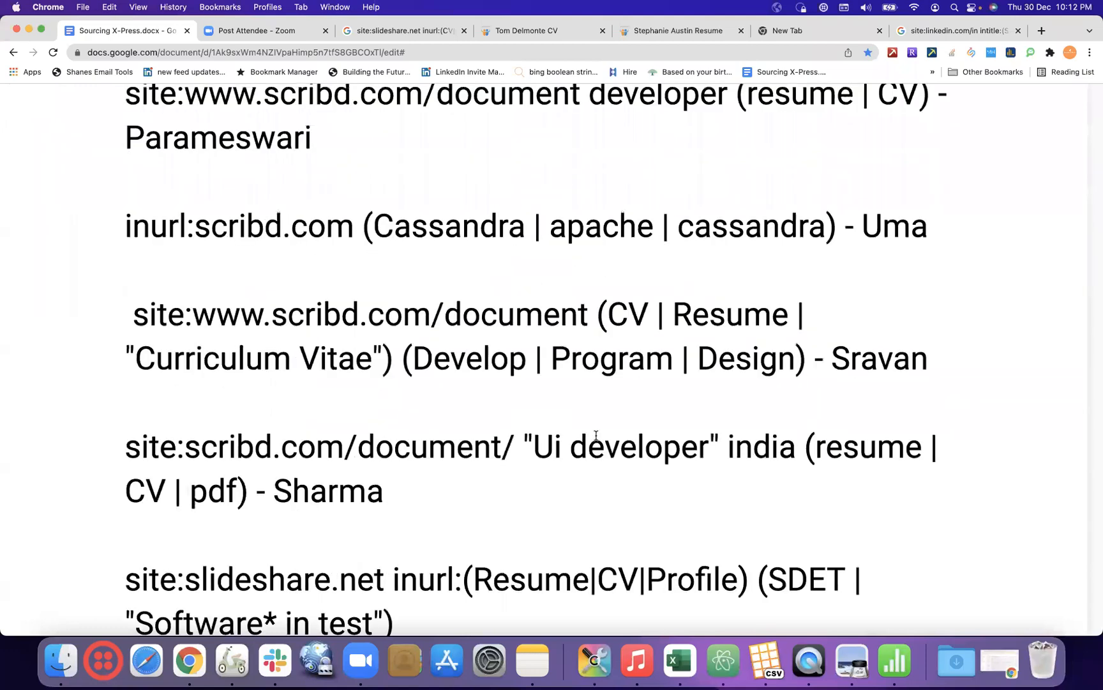
scroll(595, 435, up, 10)
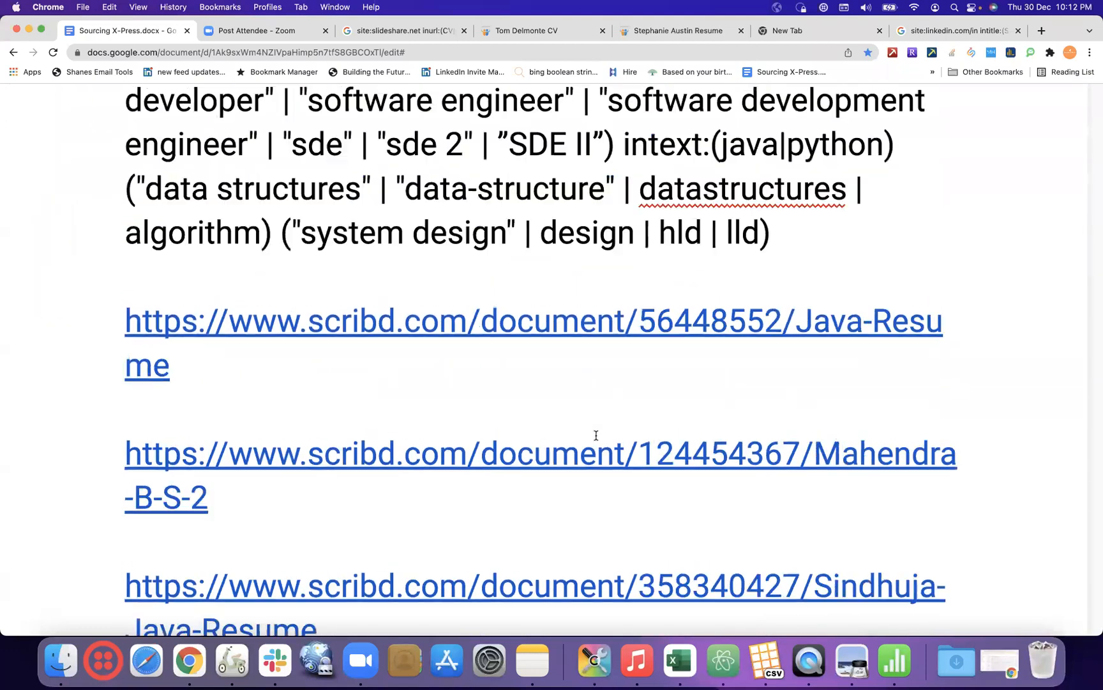
scroll(596, 435, up, 3)
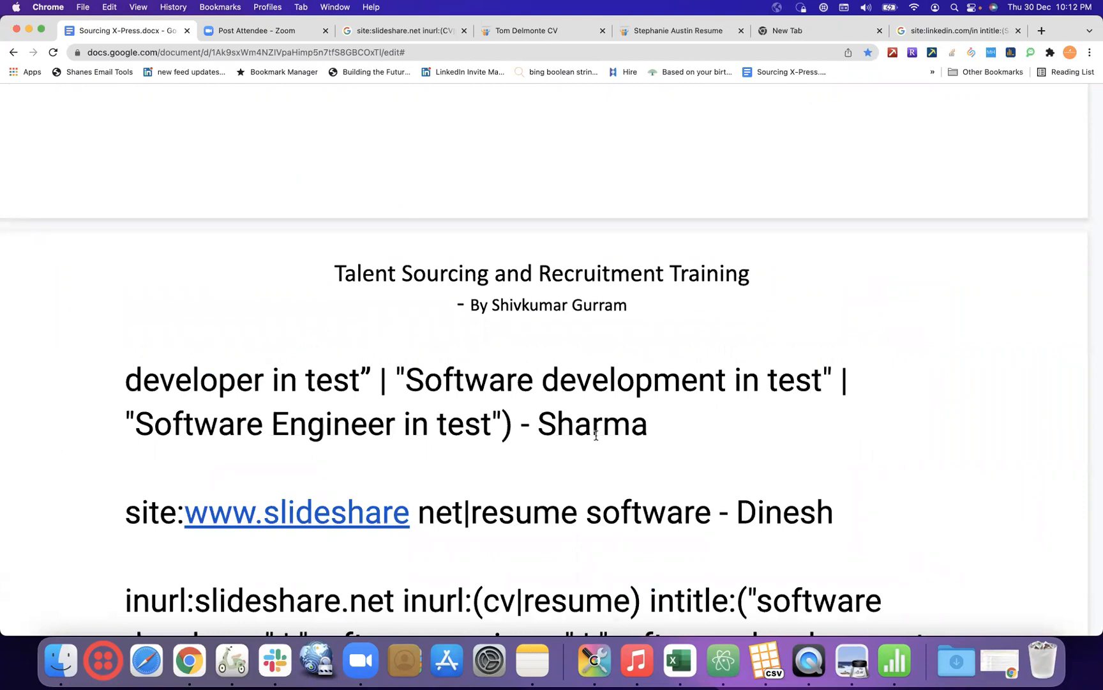
scroll(596, 435, up, 15)
scroll(596, 435, up, 15)
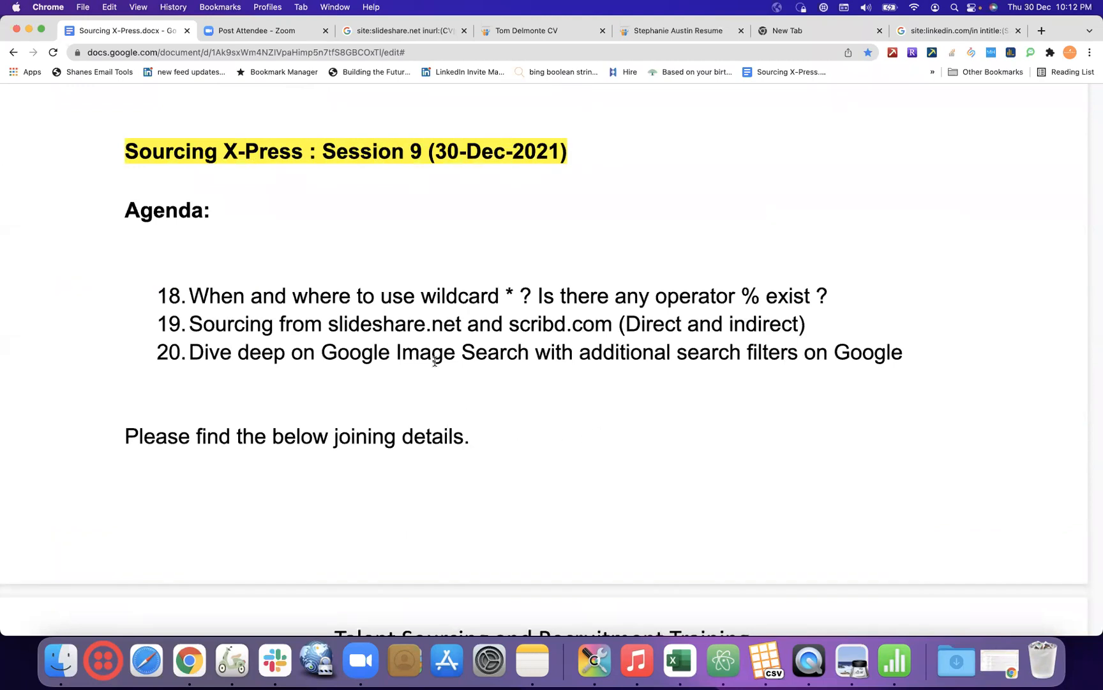
double_click(509, 291)
click(610, 263)
drag(191, 296, 807, 323)
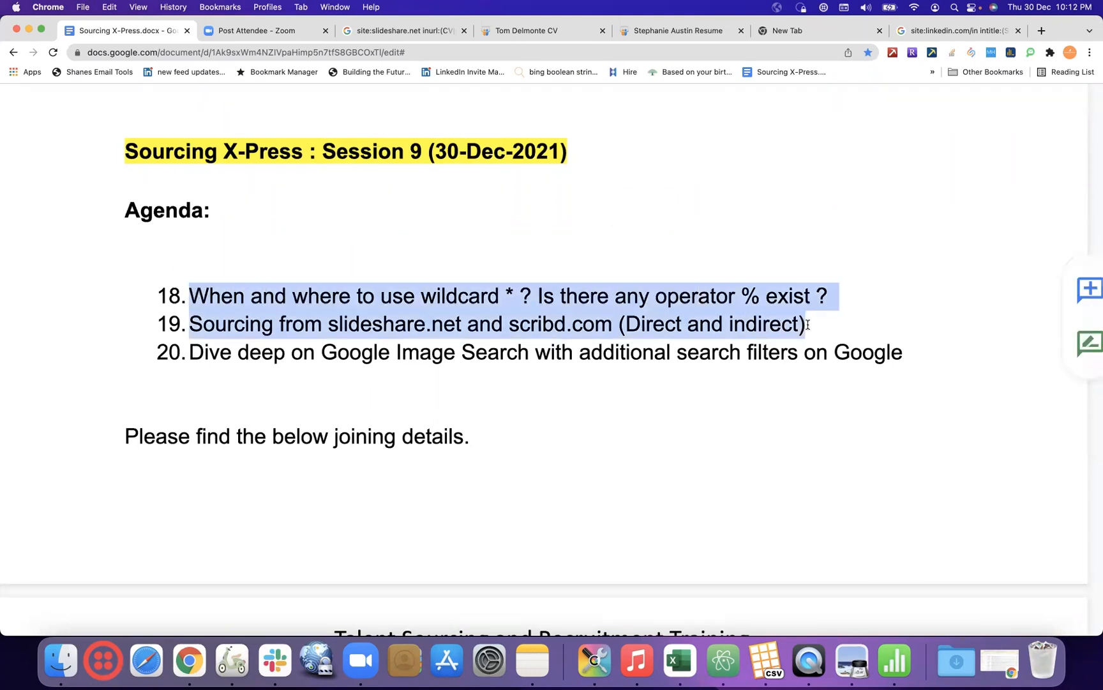
drag(190, 351, 857, 388)
click(846, 387)
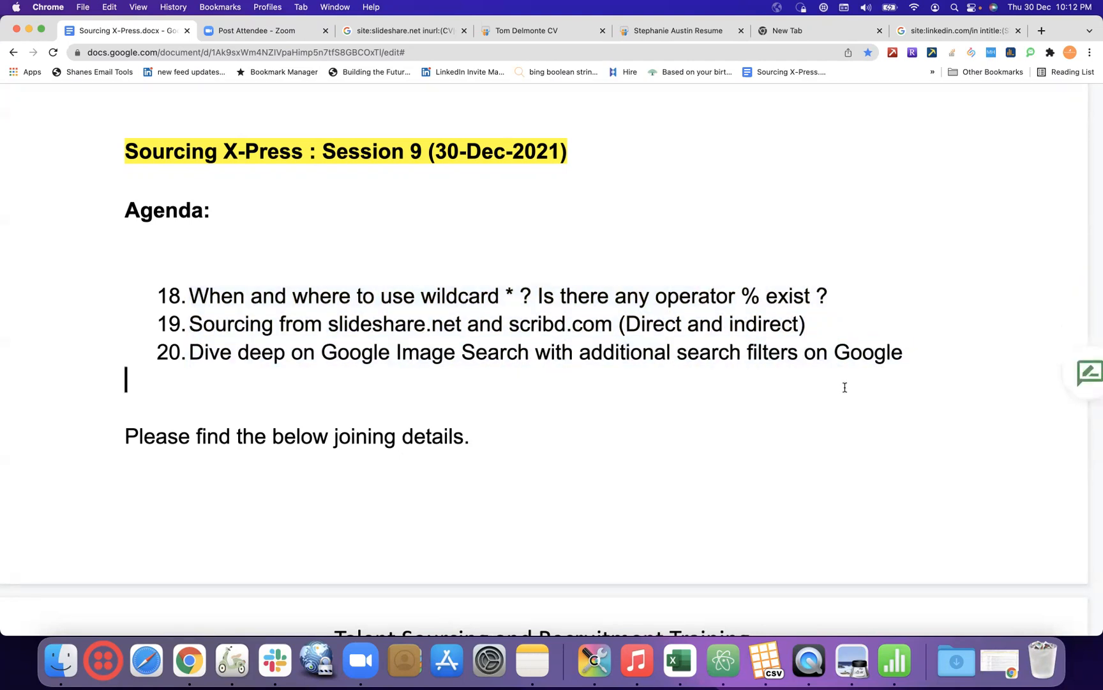
Return to the Table of Content near the document's beginning and review its list of training topics.
scroll(724, 247, down, 5)
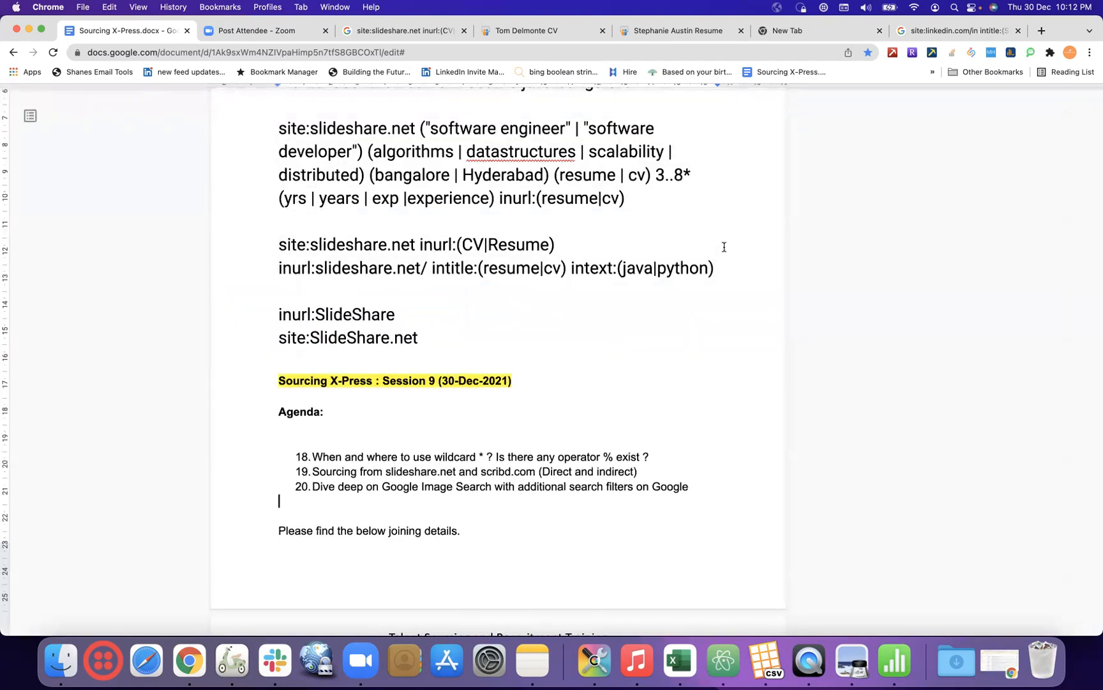
scroll(724, 247, up, 15)
scroll(724, 247, up, 20)
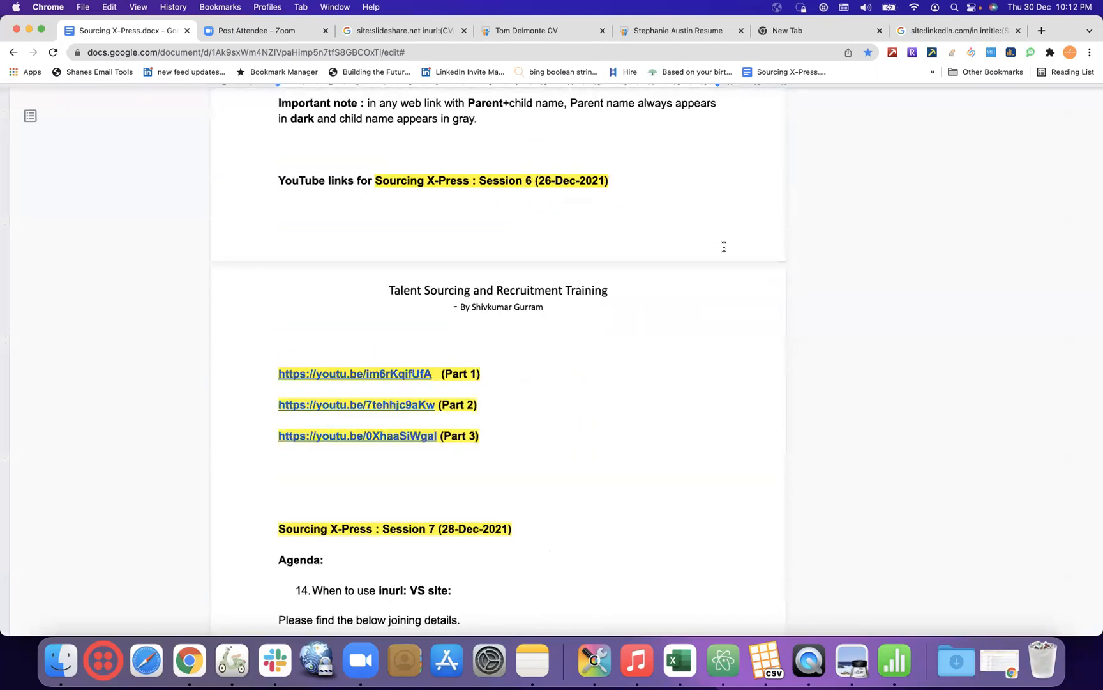
scroll(724, 247, up, 20)
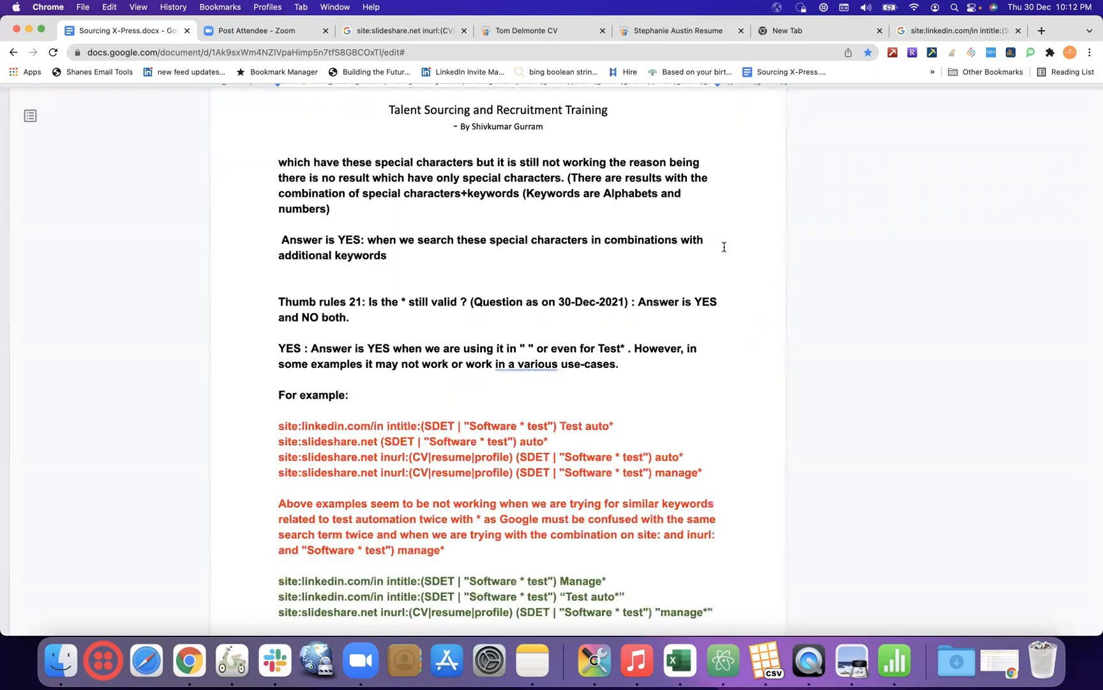
scroll(724, 248, down, 5)
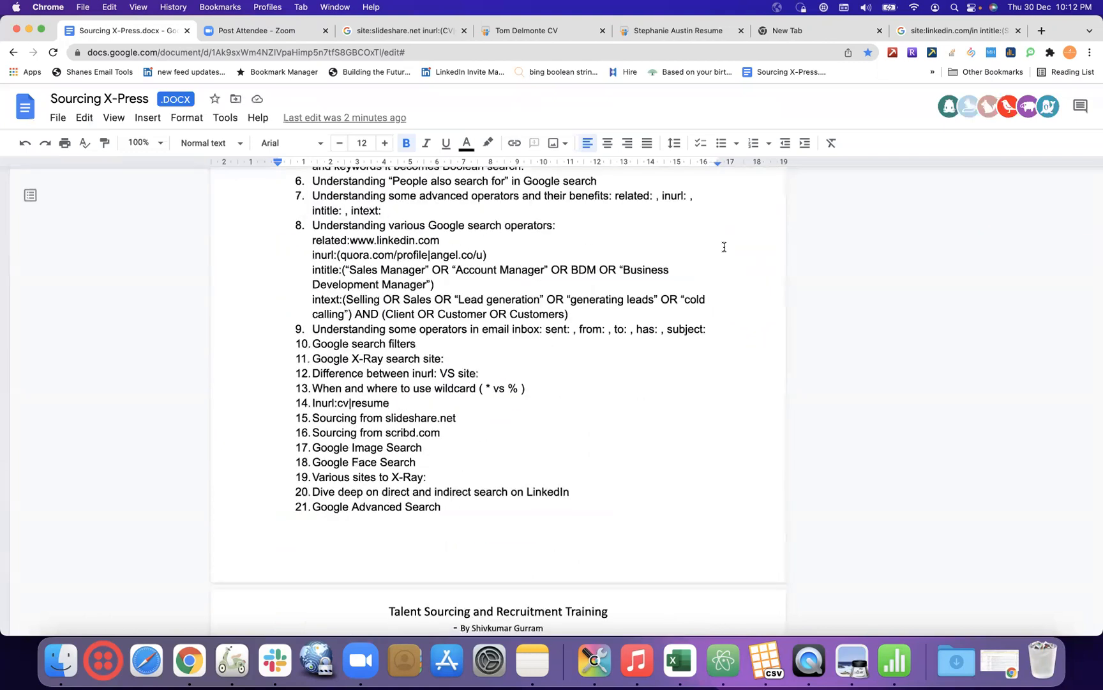
scroll(724, 247, down, 1)
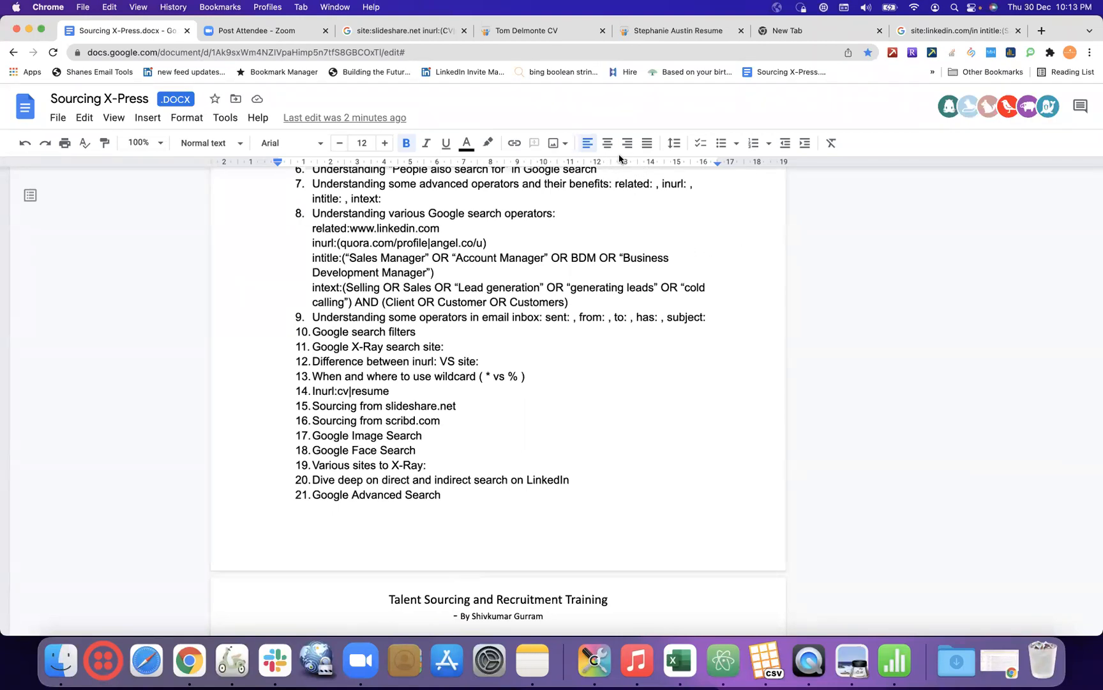
click(404, 322)
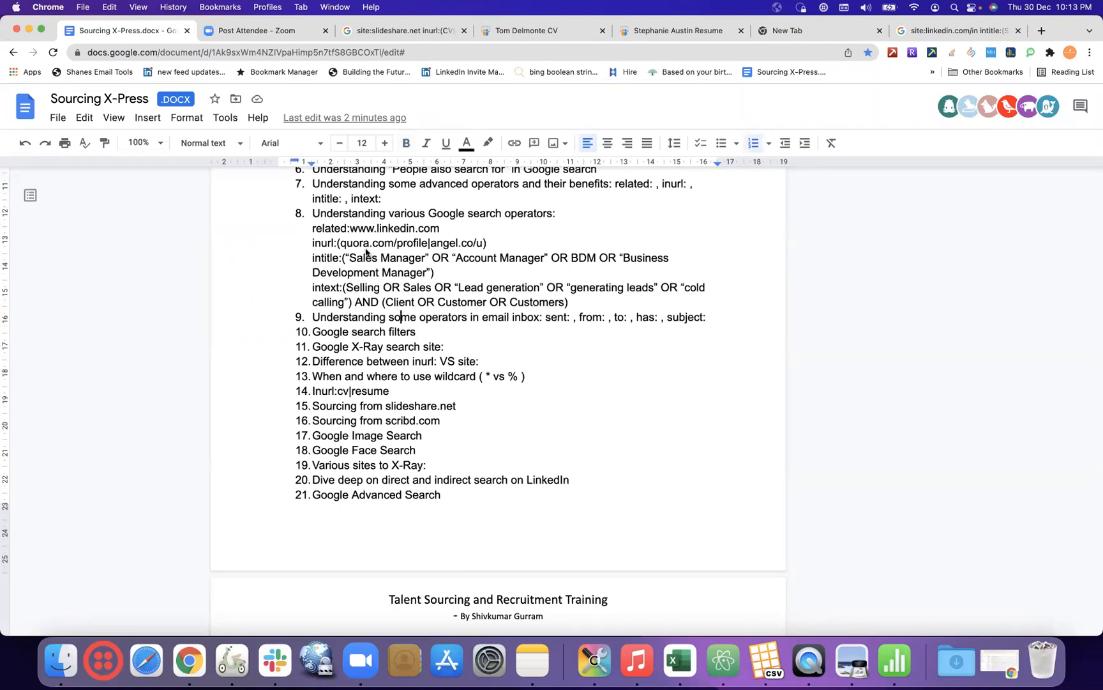
scroll(477, 219, up, 1)
scroll(477, 219, up, 2)
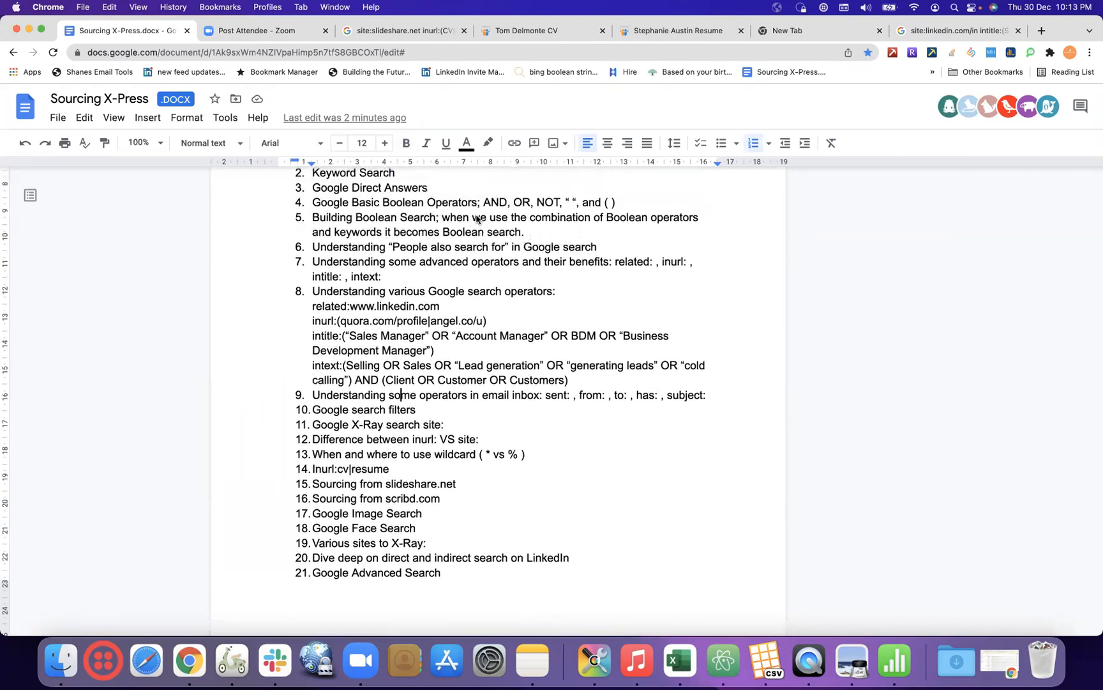
scroll(449, 254, up, 1)
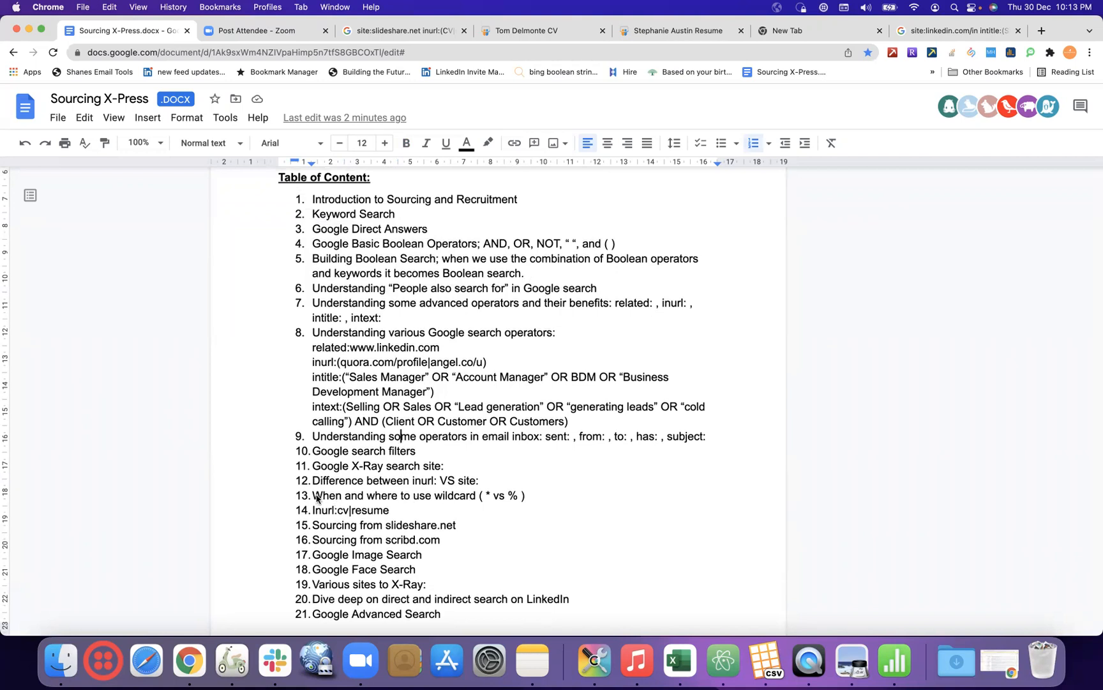
Highlight the Table of Content topics from "When and where to use wildcard" through "Sourcing from scribd.com" for review.
drag(312, 496, 323, 496)
drag(397, 497, 538, 495)
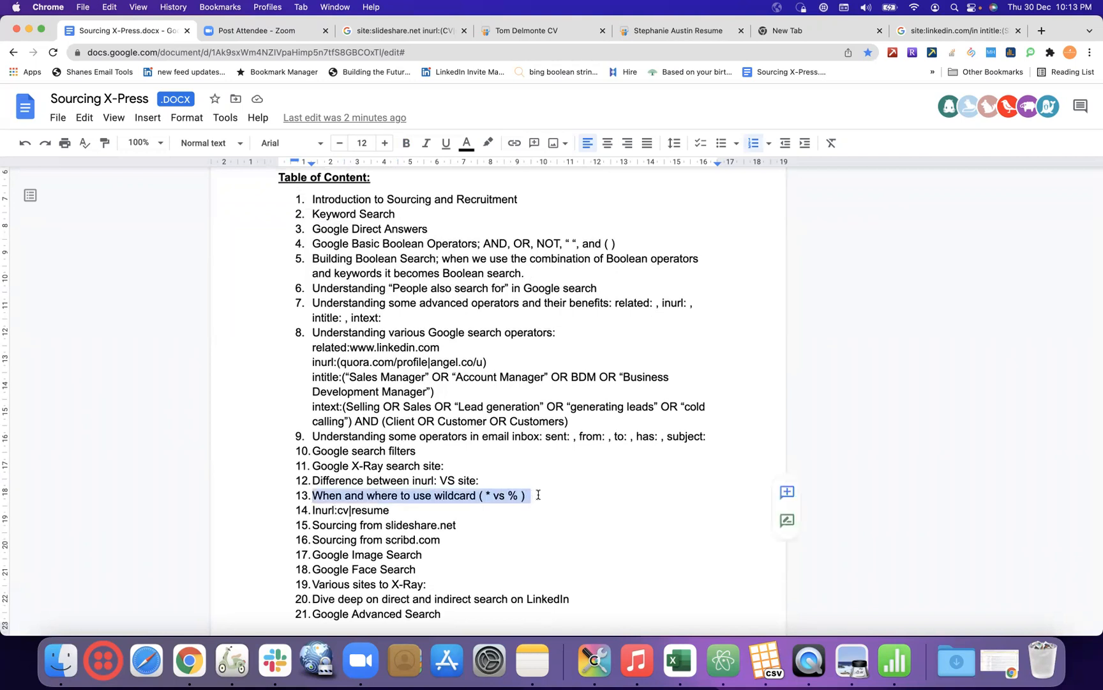
click(538, 495)
drag(312, 496, 445, 536)
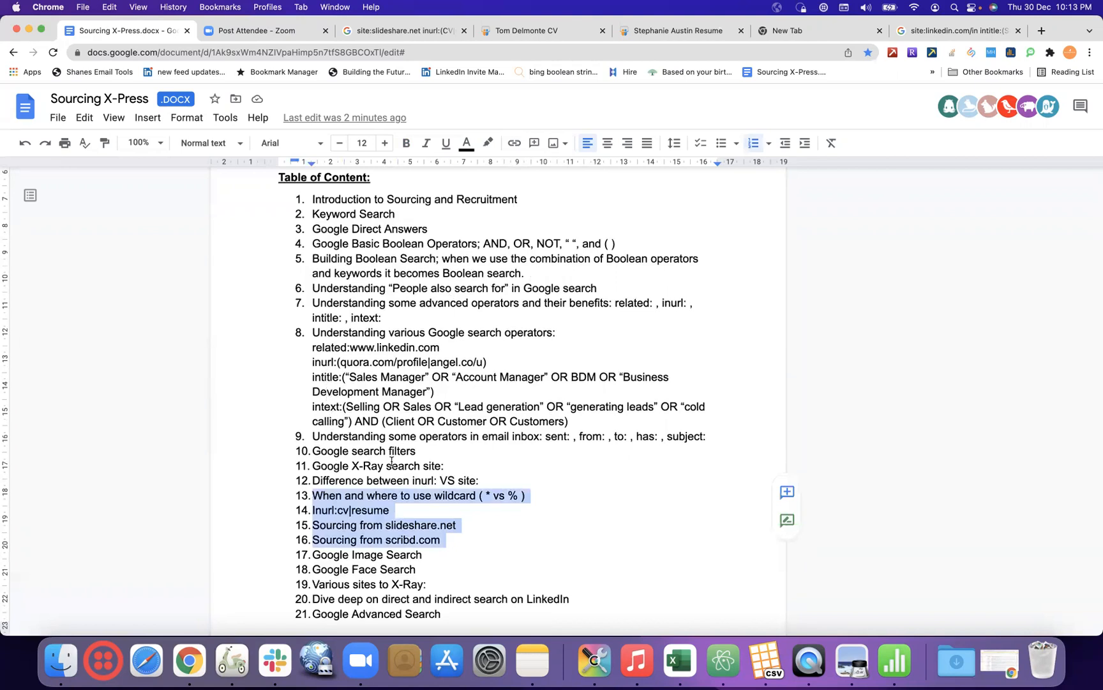
Copy the "Google search filters" topic into a new numbered item directly after "Sourcing from scribd.com".
scroll(449, 462, down, 3)
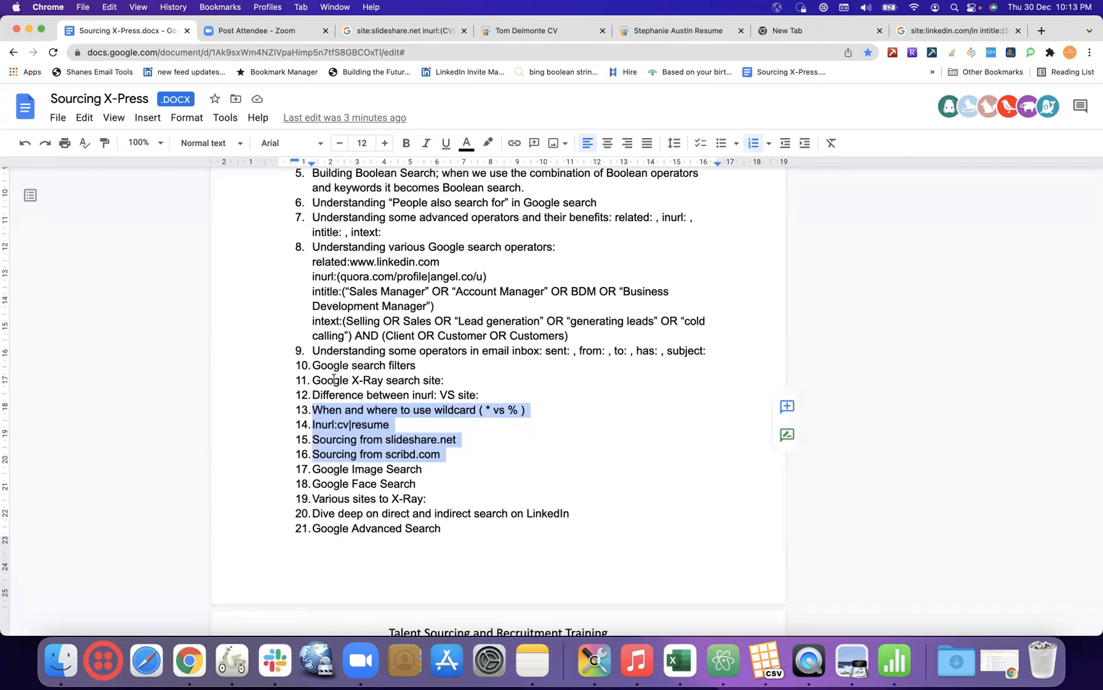
drag(315, 364, 424, 365)
key(super+c)
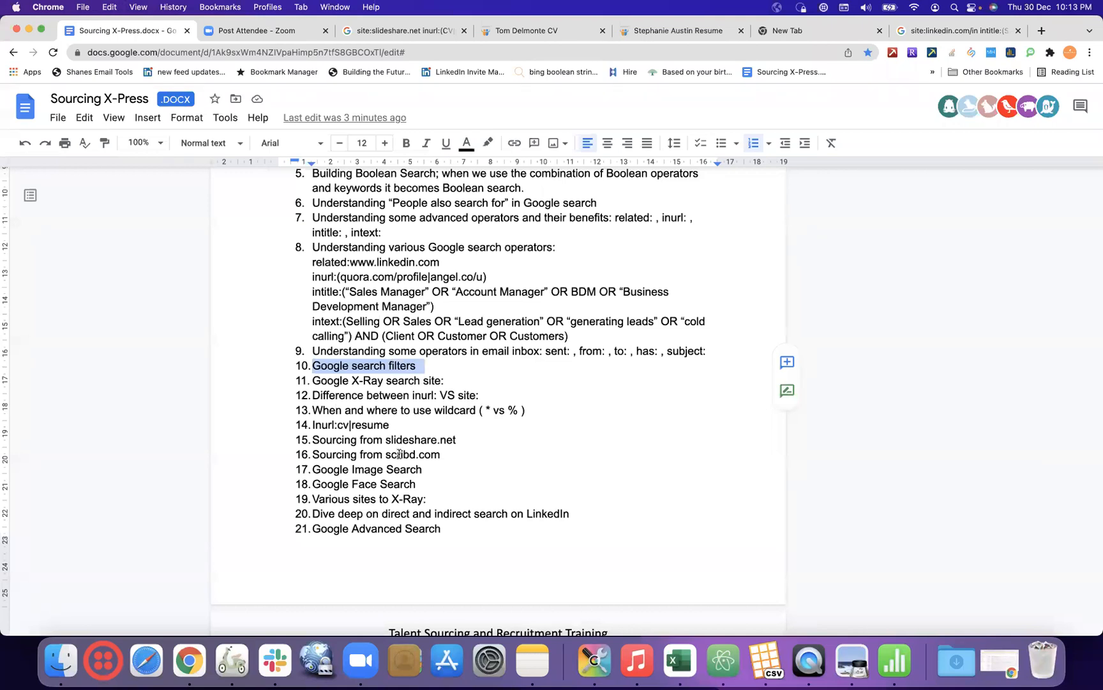
click(443, 455)
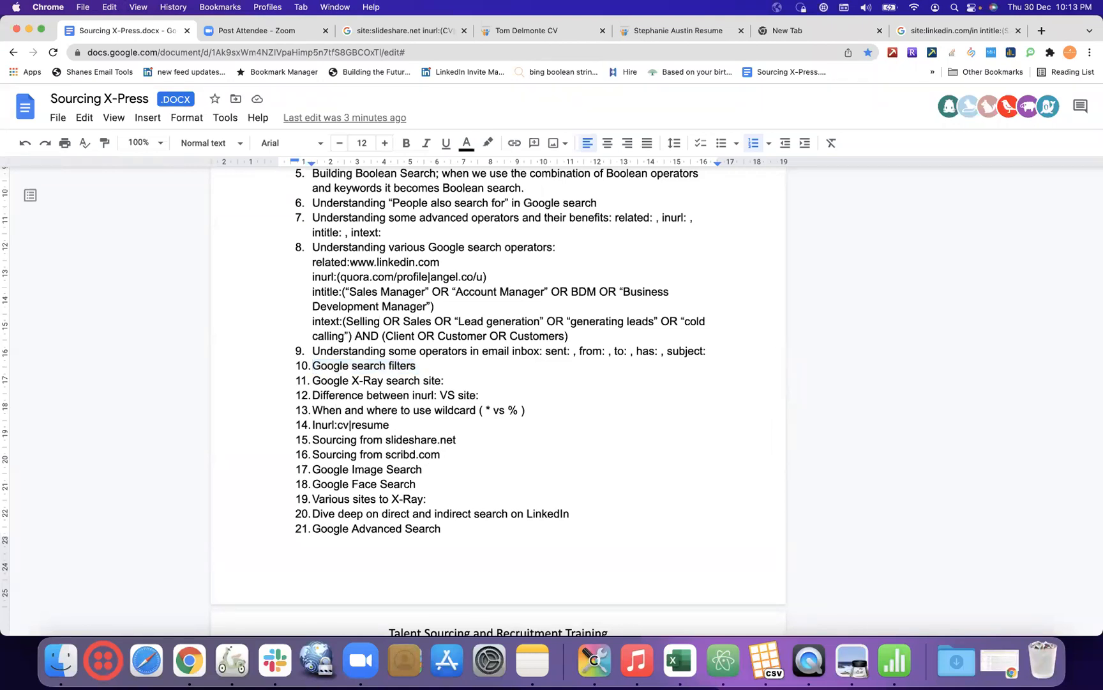
key(Return)
key(super+v)
key(Return)
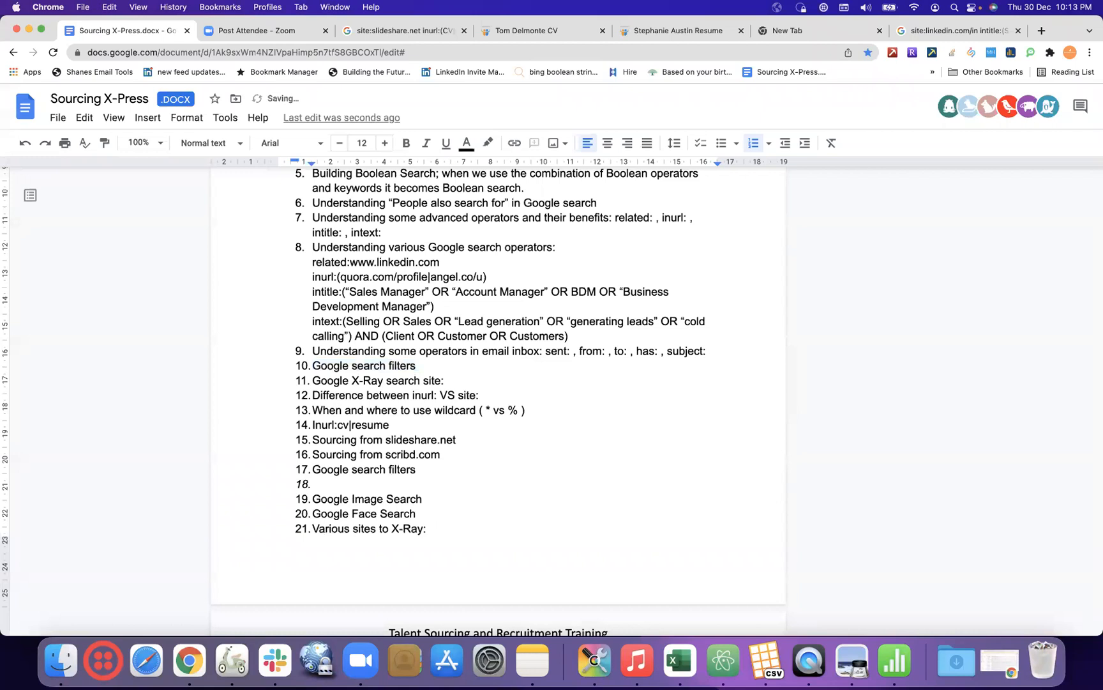
key(BackSpace)
key(BackSpace)
key(BackSpace)
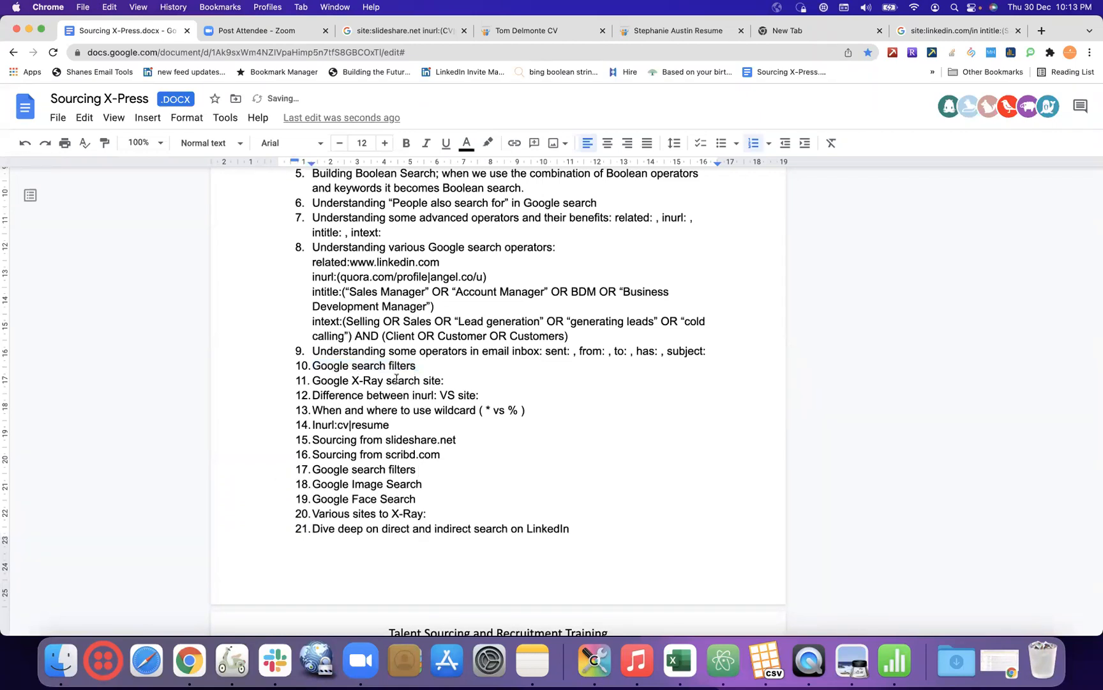
Delete the original "Google search filters" item above "Google X-Ray search site:", leaving no blank entry in the numbered list.
drag(424, 366, 313, 365)
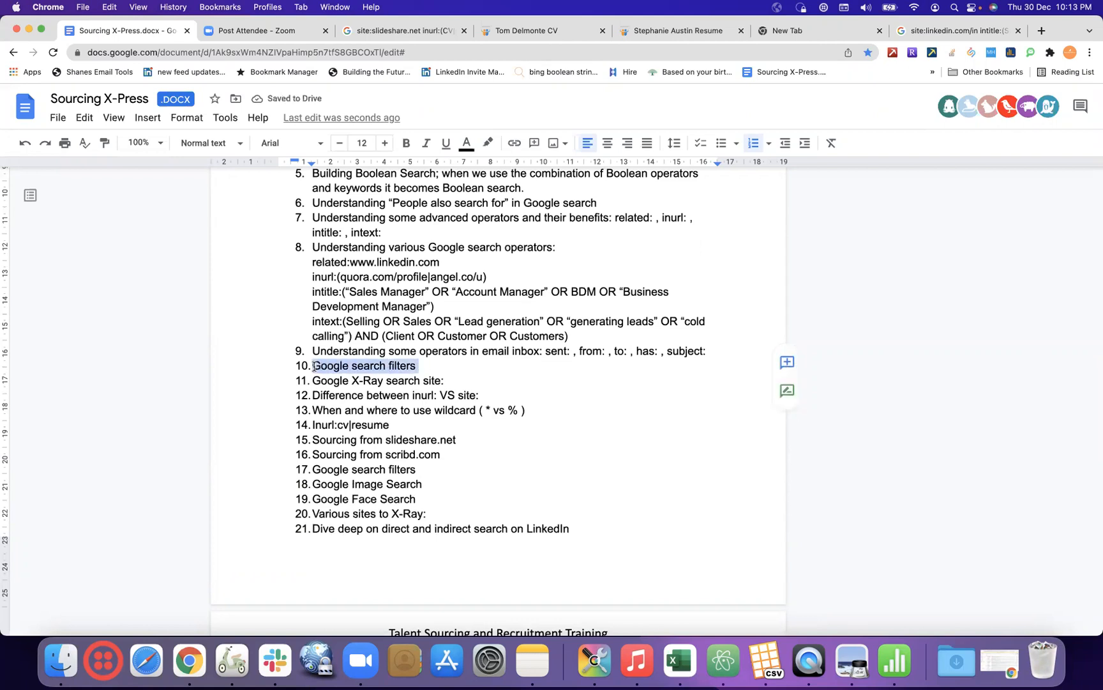
key(BackSpace)
key(BackSpace)
key(BackSpace)
key(BackSpace)
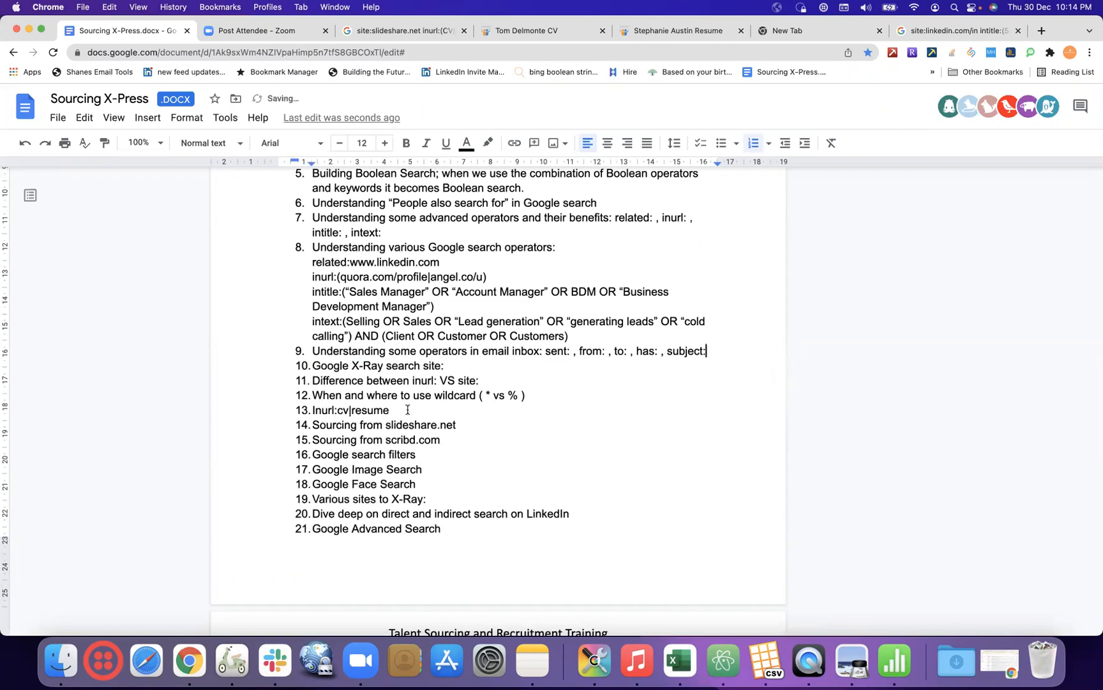
click(394, 415)
Review the remaining Table of Content topics, from "Various sites to X-Ray:" through the closing section on Design Thinking for Sourcers.
scroll(542, 474, down, 2)
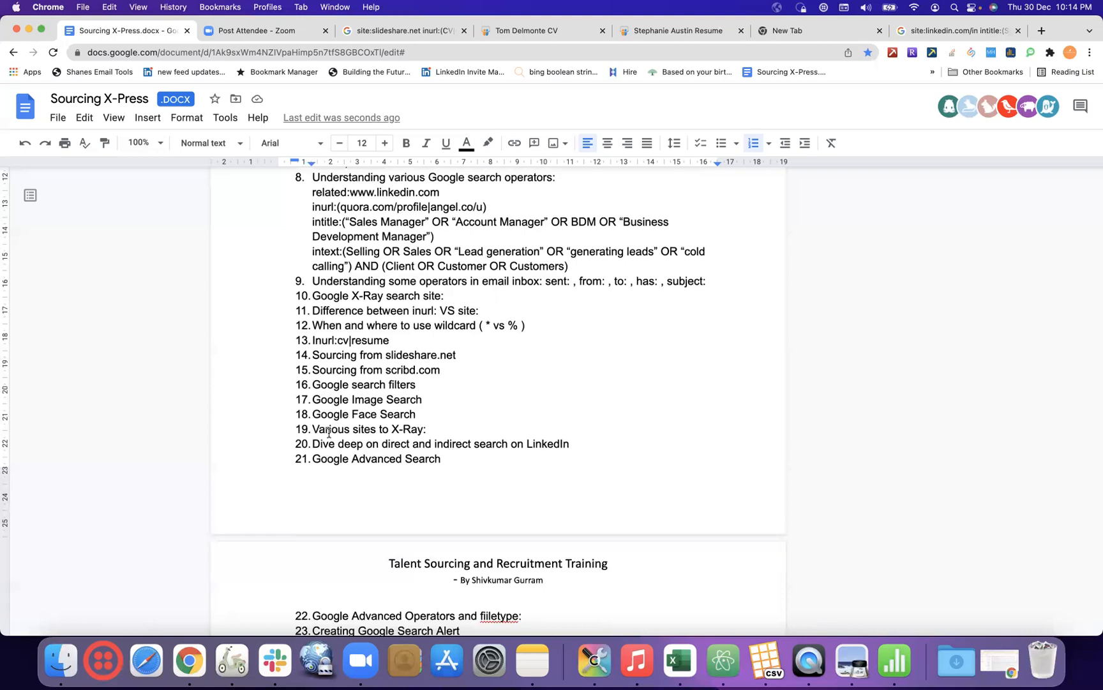
drag(313, 429, 445, 427)
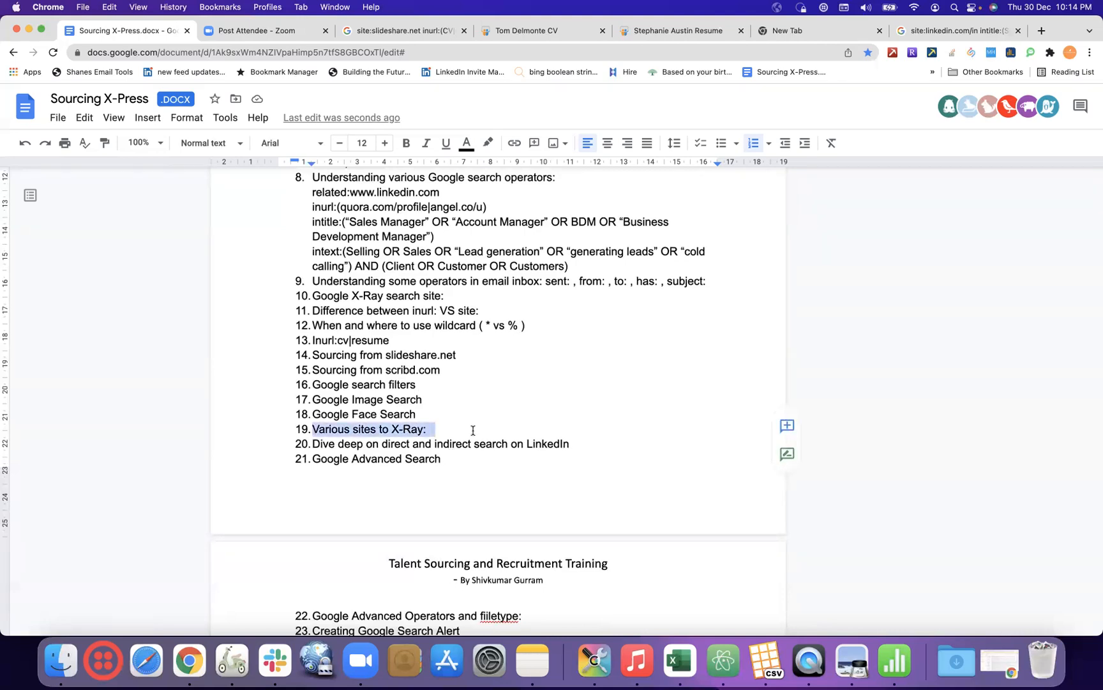
scroll(501, 432, down, 2)
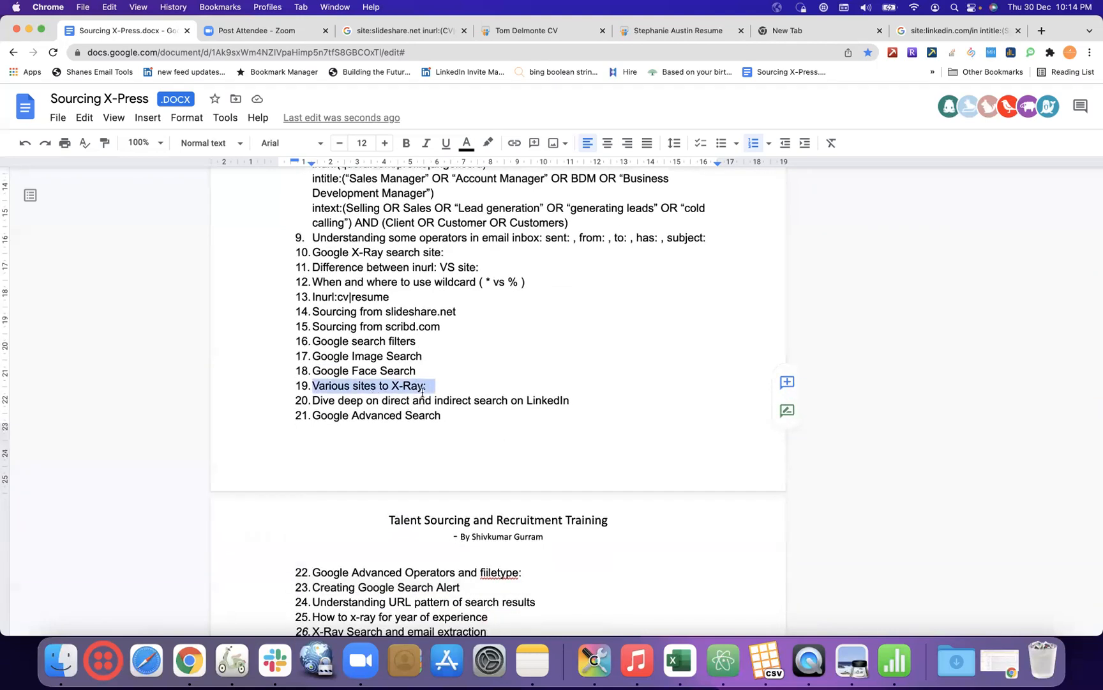
scroll(541, 391, down, 3)
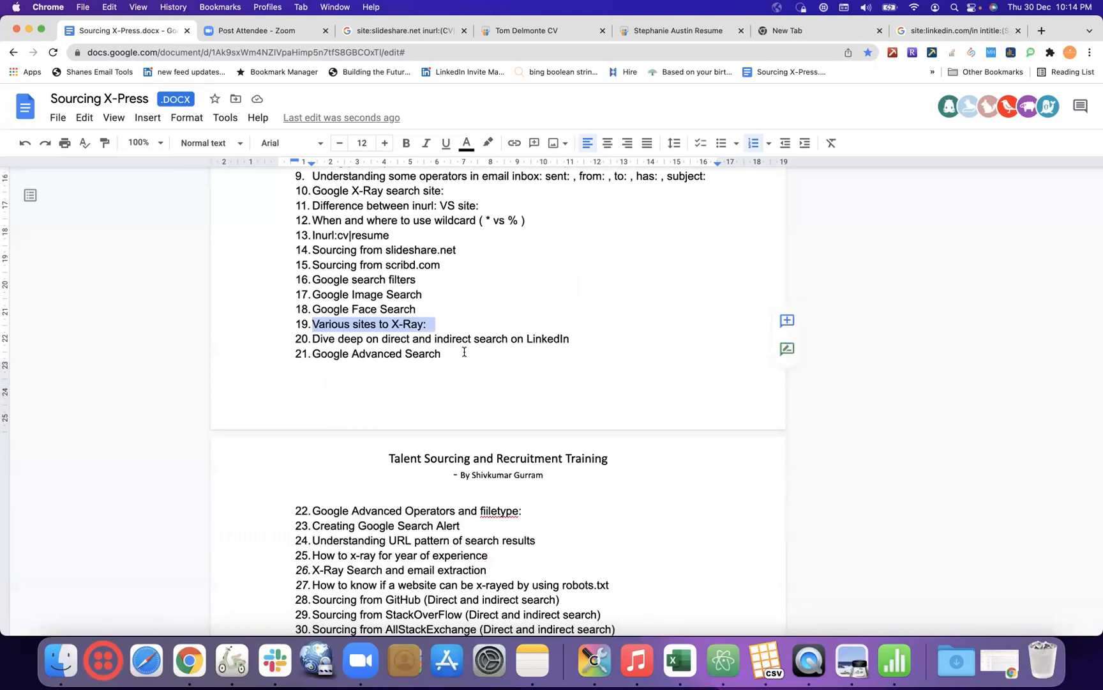
scroll(391, 388, down, 3)
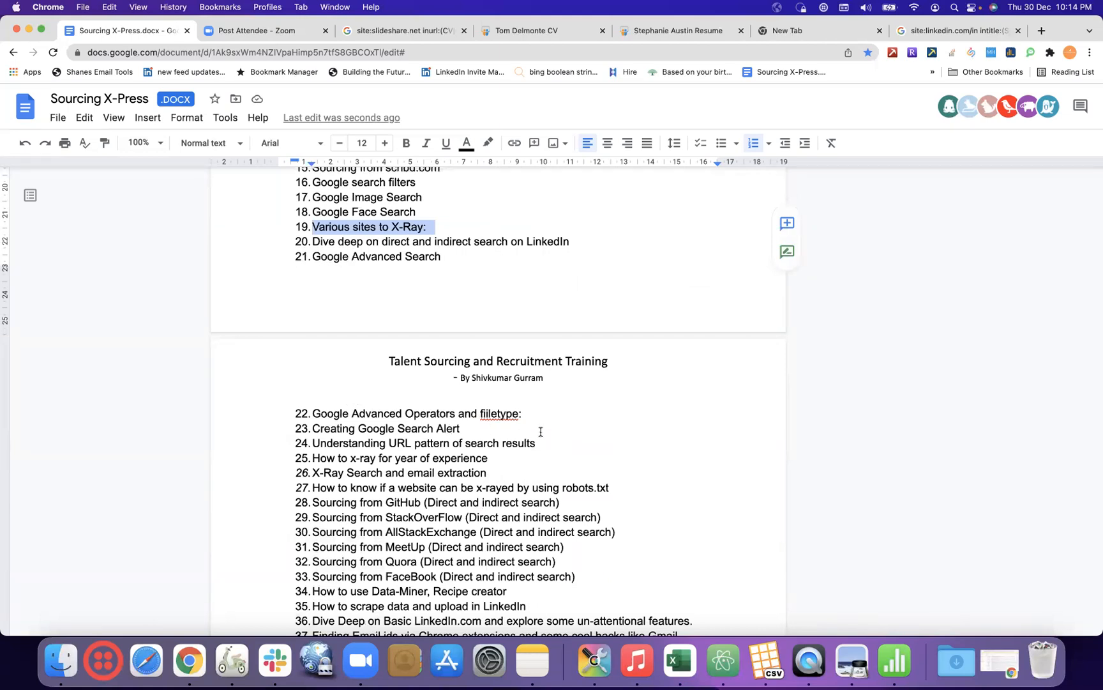
scroll(541, 431, down, 3)
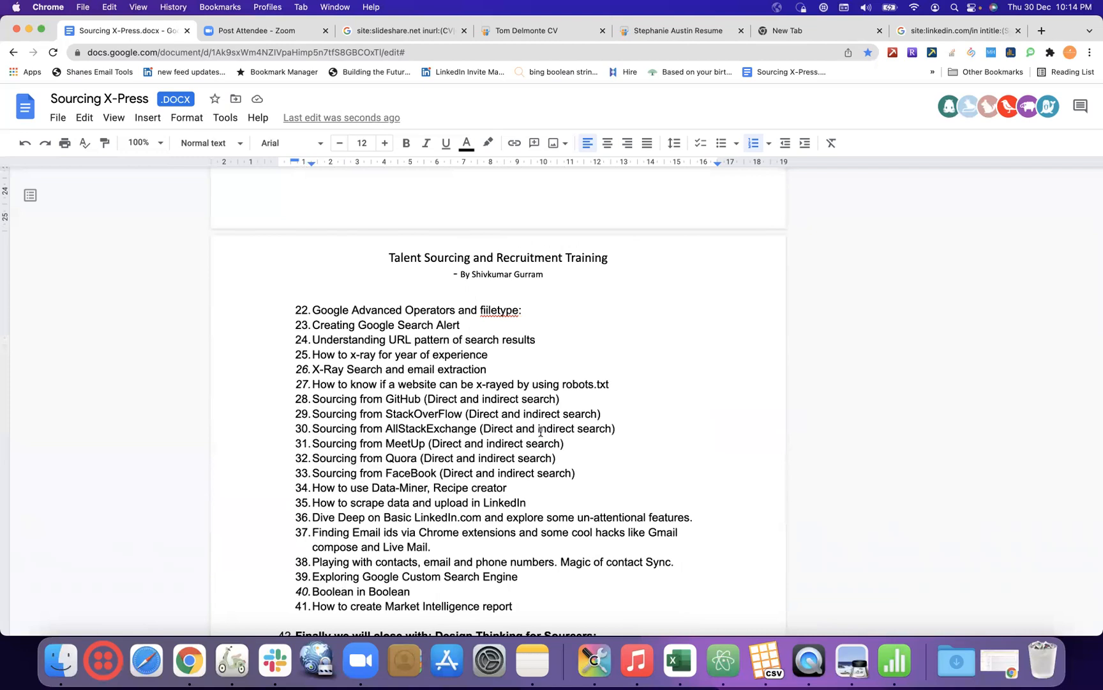
double_click(483, 369)
click(483, 370)
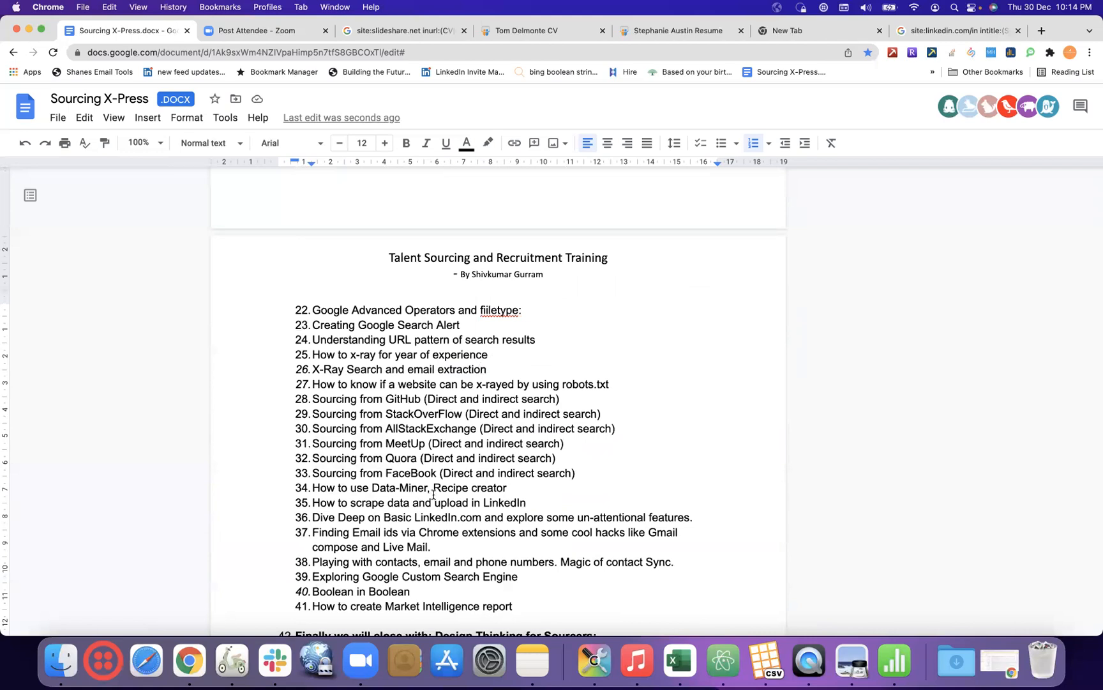
scroll(433, 493, down, 3)
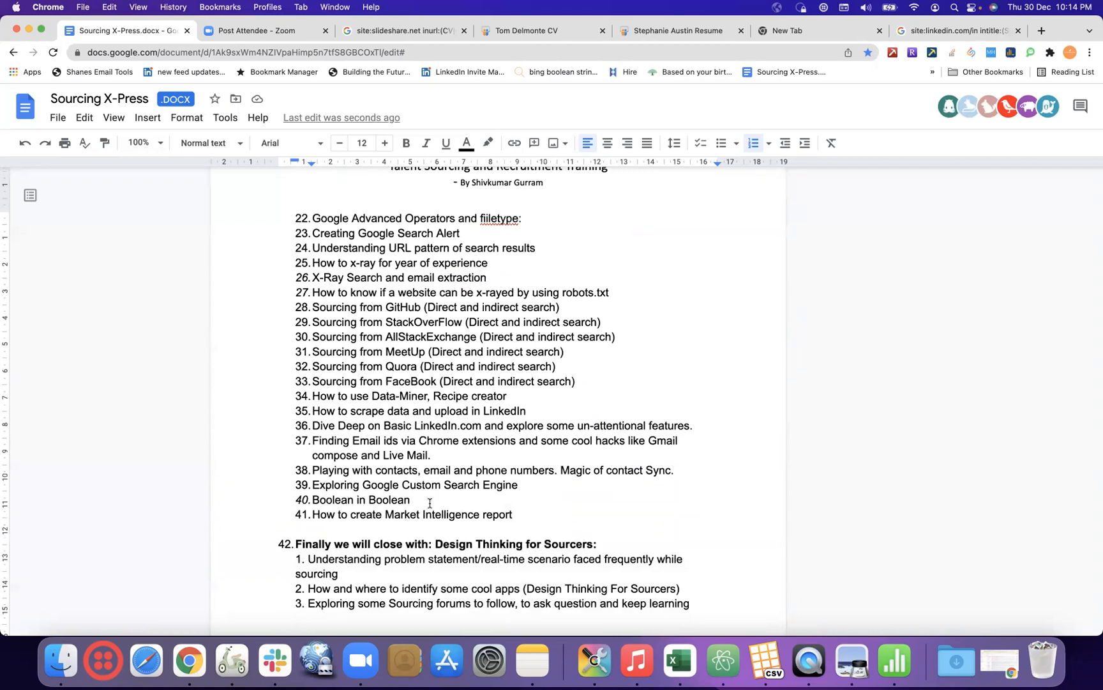
scroll(430, 538, down, 7)
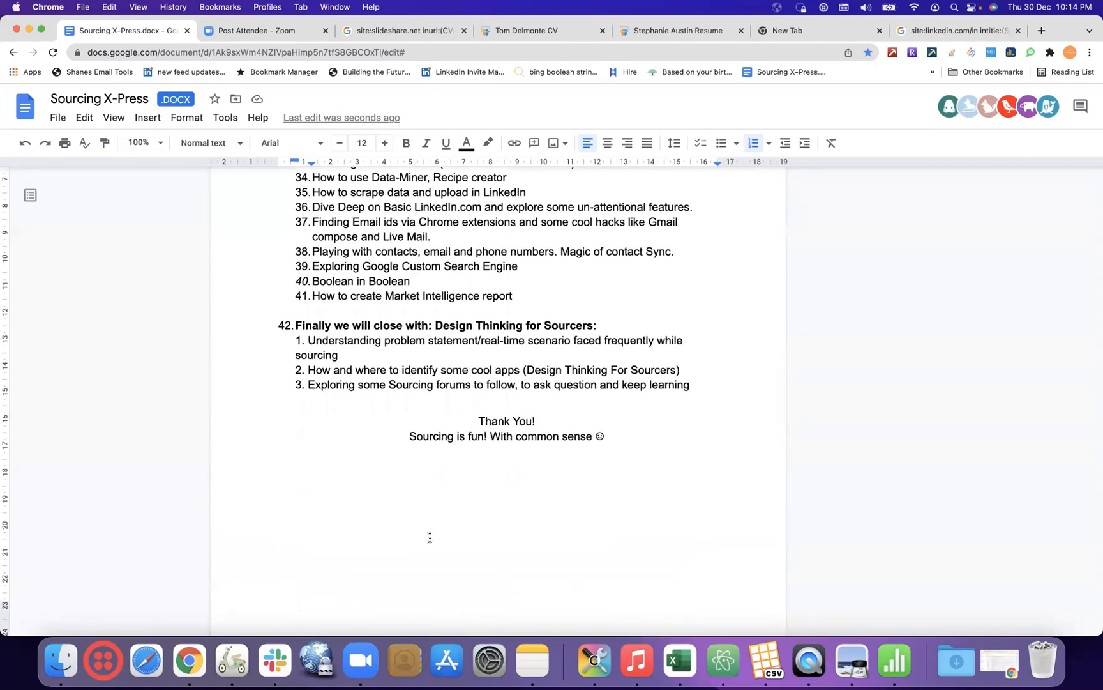
scroll(430, 537, up, 20)
scroll(430, 538, down, 7)
scroll(430, 538, down, 15)
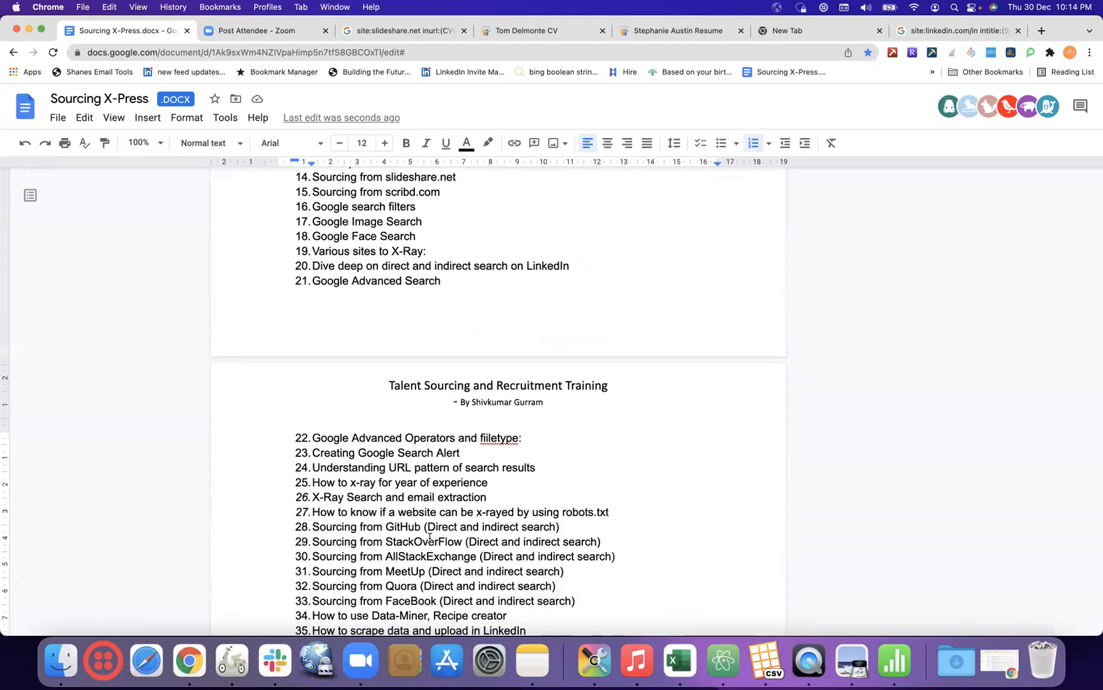